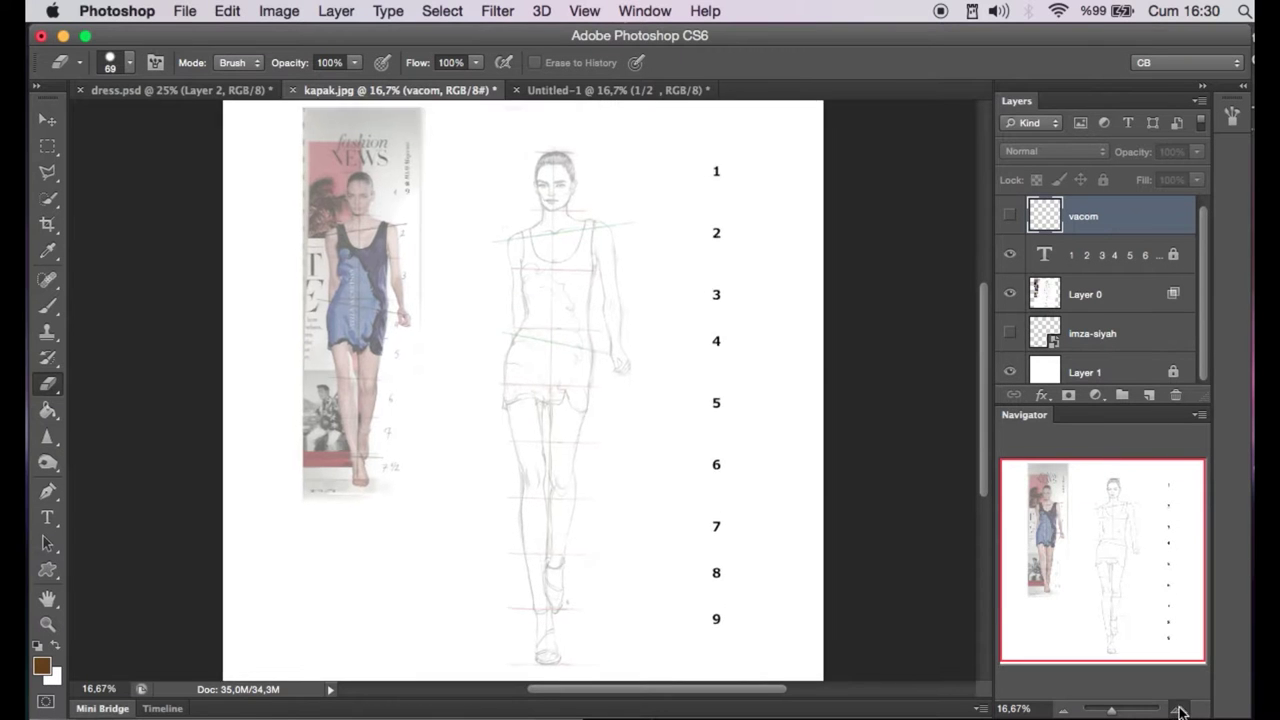
Select the vacom layer and zoom in close on the sketched figure's head.
click(1178, 703)
click(1146, 313)
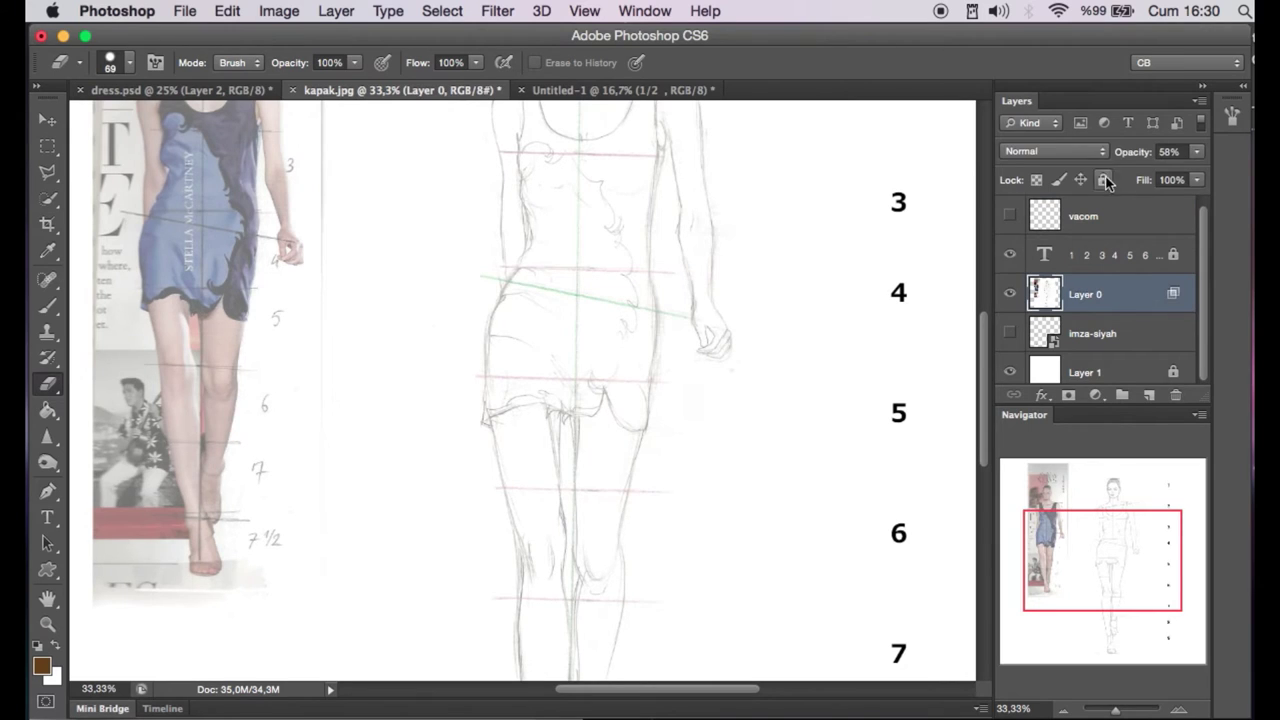
click(1151, 229)
mouse_move(1100, 529)
mouse_down()
mouse_move(1109, 491)
mouse_move(1128, 487)
mouse_up()
key(super+plus)
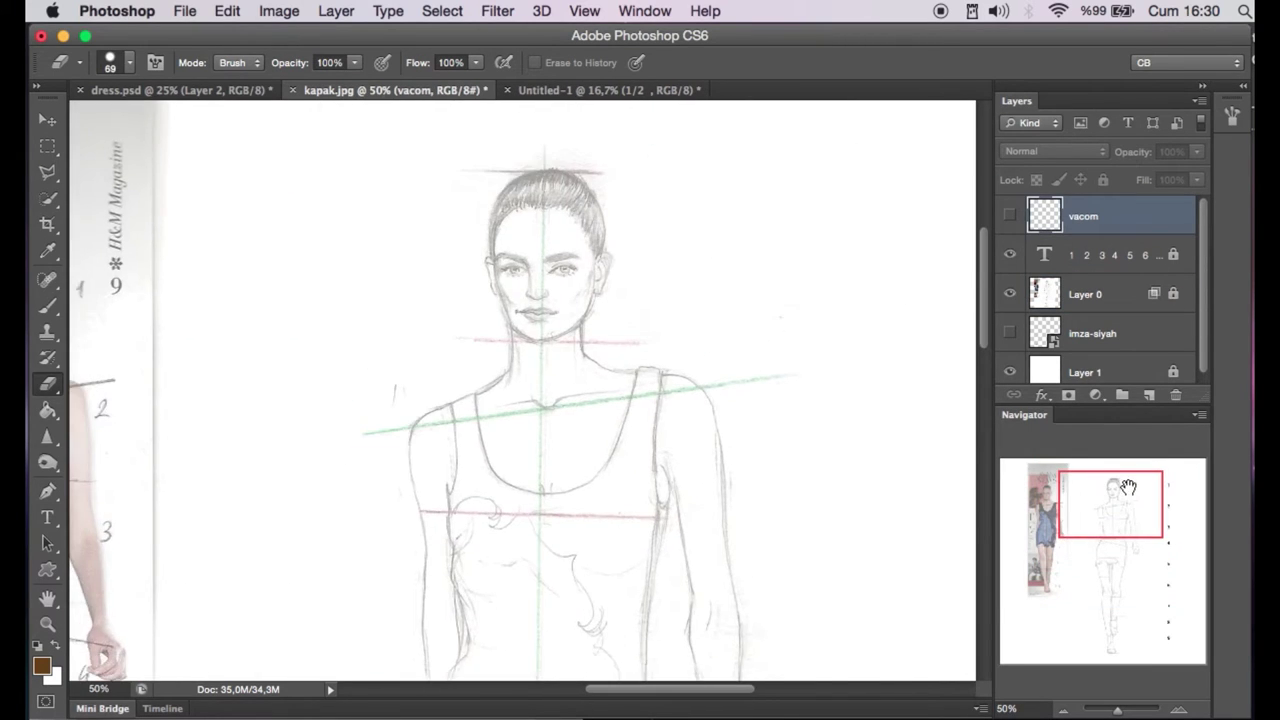
key(super+plus)
key(super+plus)
scroll(980, 229, up, 5)
scroll(976, 236, up, 1)
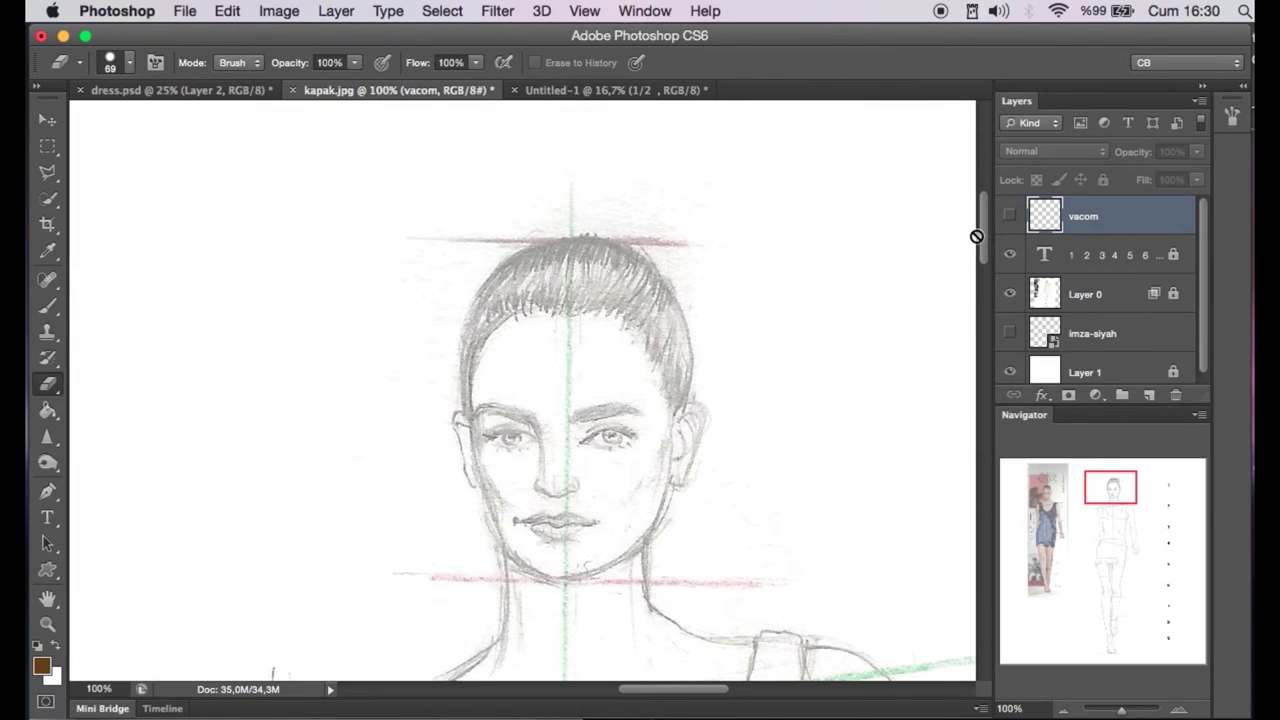
Reset the foreground colour to black, make the vacom layer visible and pick the Brush tool.
key(d)
click(1009, 214)
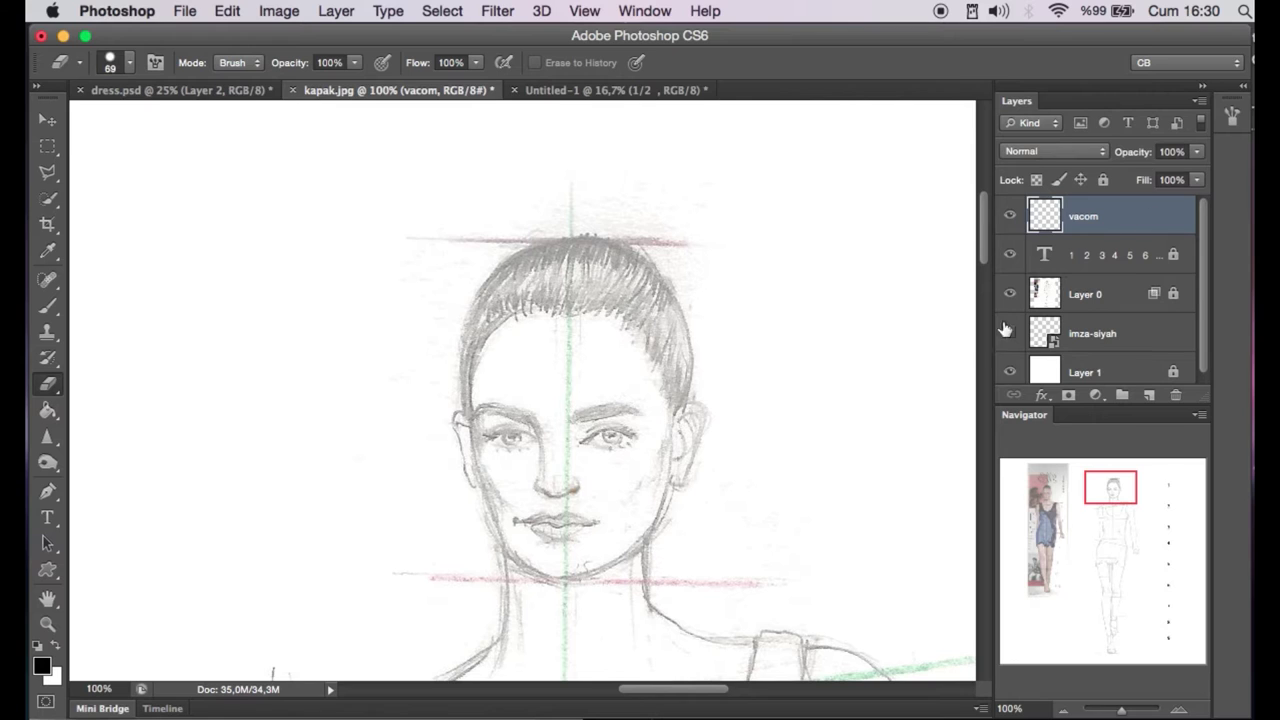
click(49, 308)
With a 9 px brush, trace the upper and right hair outline in dark strokes.
right_click(588, 372)
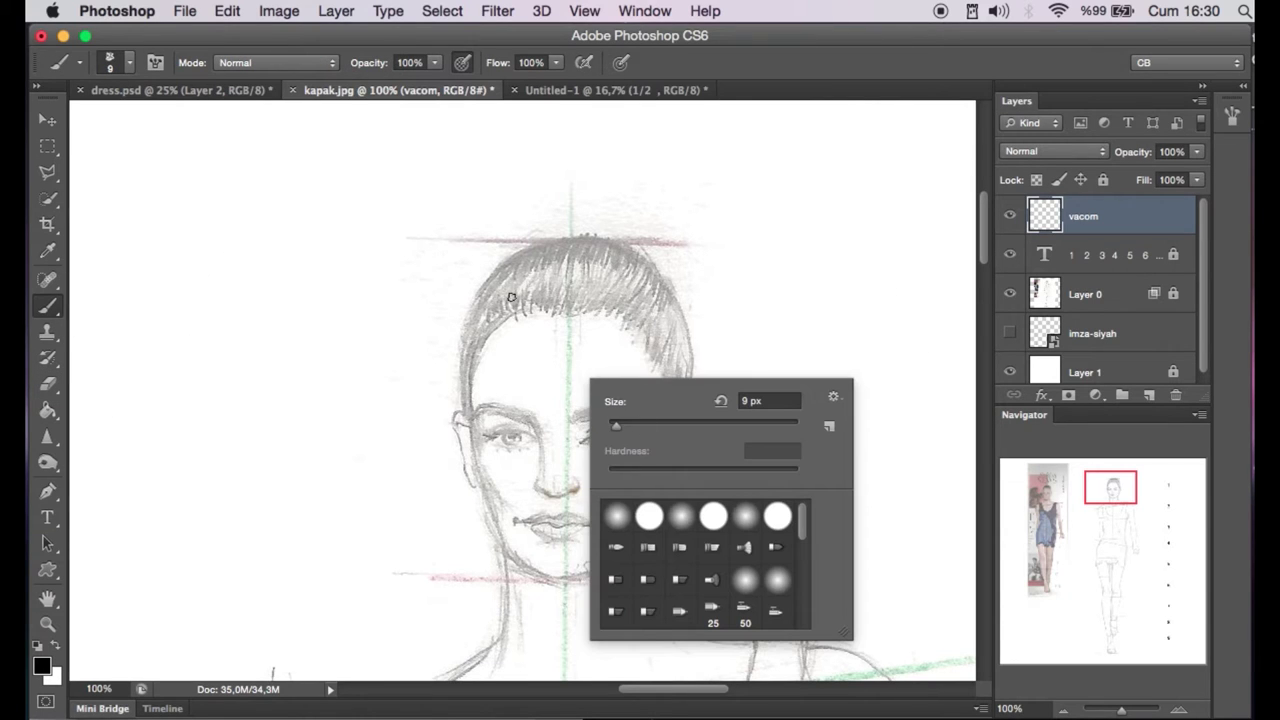
key(Escape)
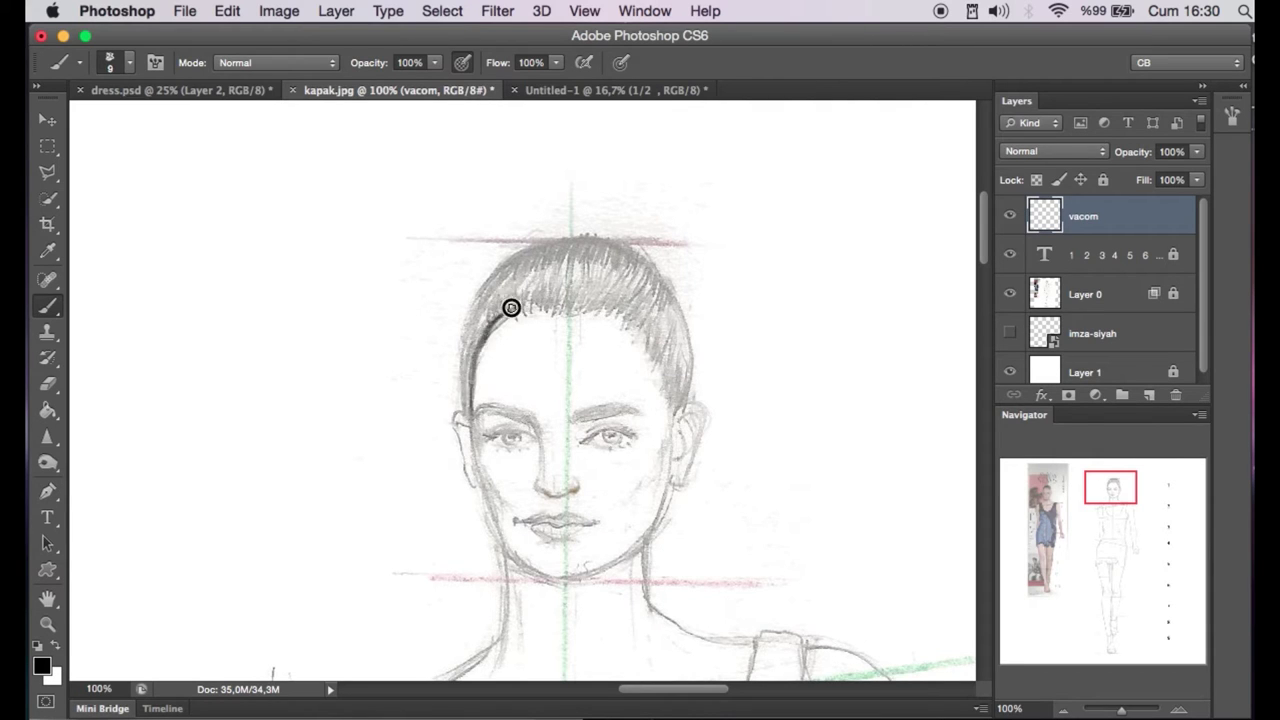
drag(468, 383, 544, 242)
drag(693, 334, 564, 237)
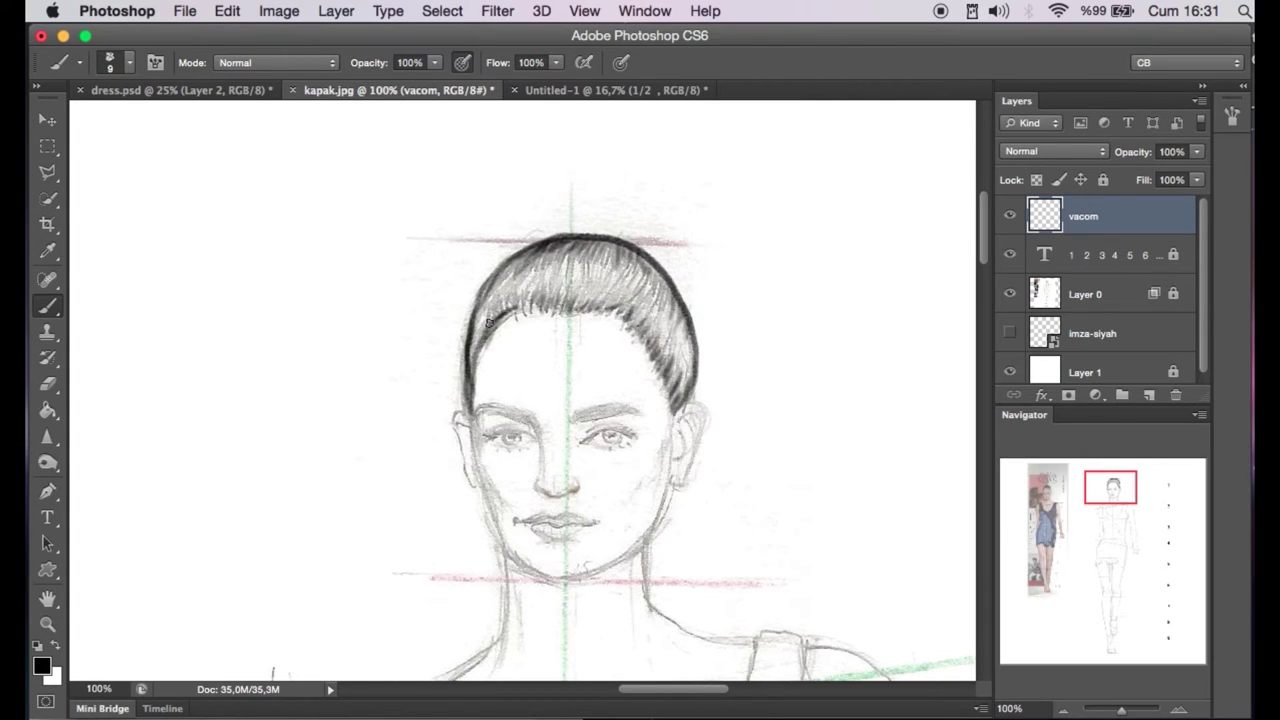
Toggle Layer 0 off and on to check the hair strokes, then open the foreground colour picker.
click(1010, 295)
click(1010, 295)
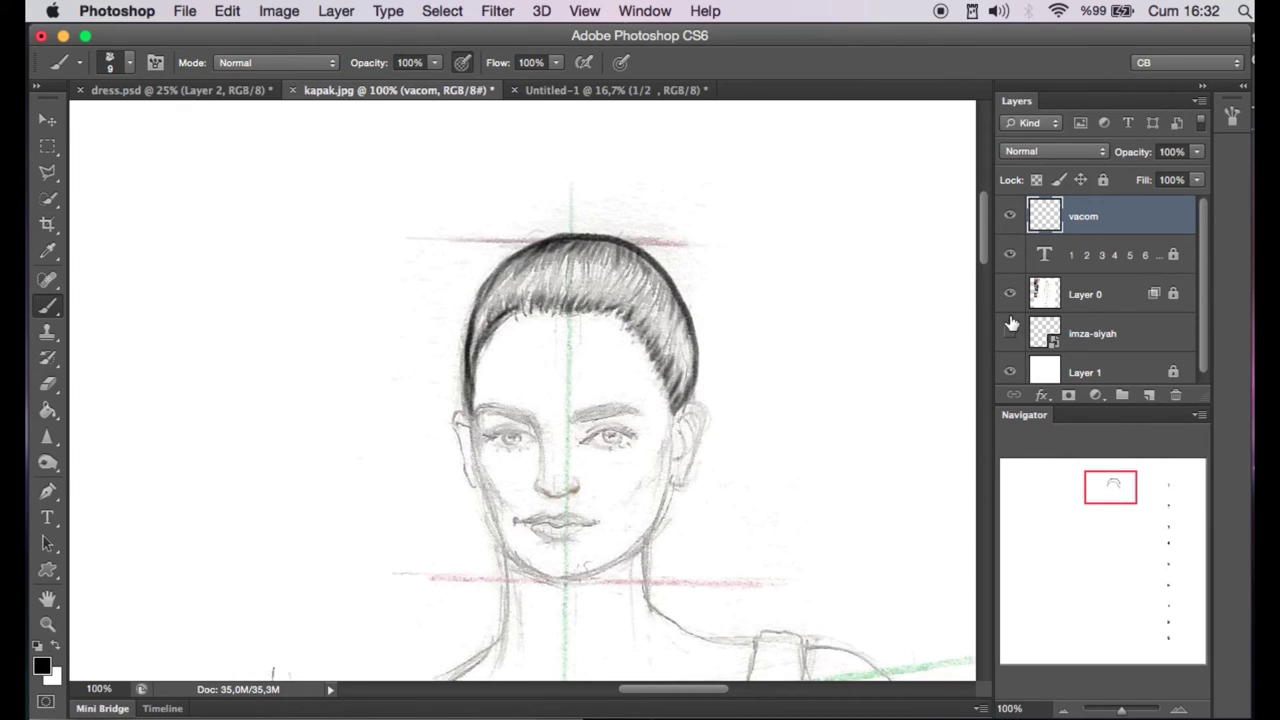
click(1012, 297)
click(1012, 297)
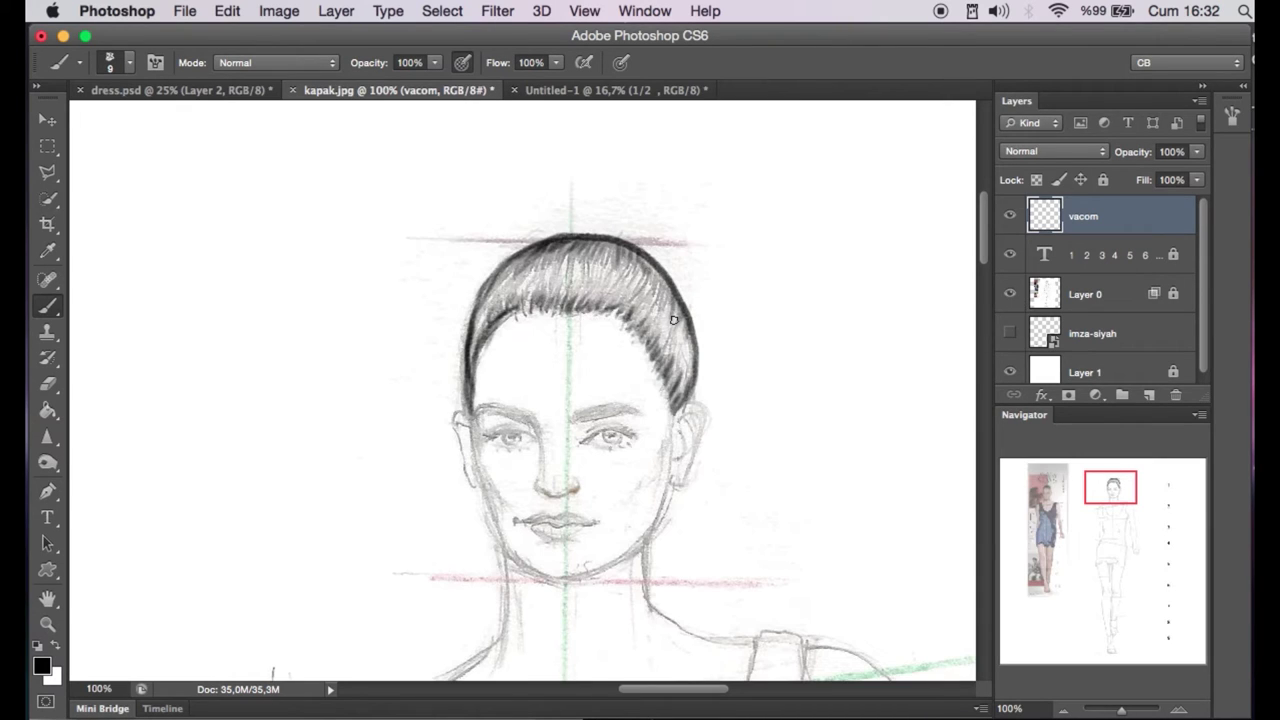
click(41, 665)
Set the foreground colour to dark brown #5d3a10 for the eyebrows and nose.
drag(1022, 412, 1024, 388)
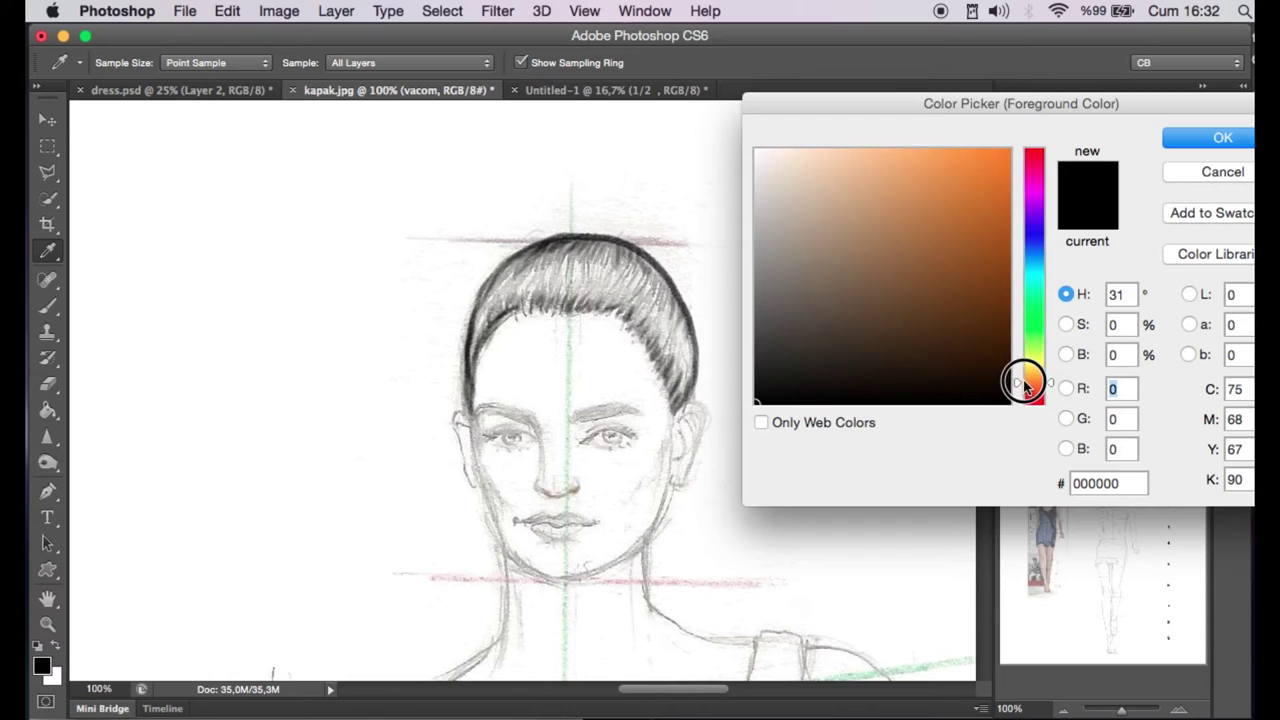
drag(963, 309, 957, 297)
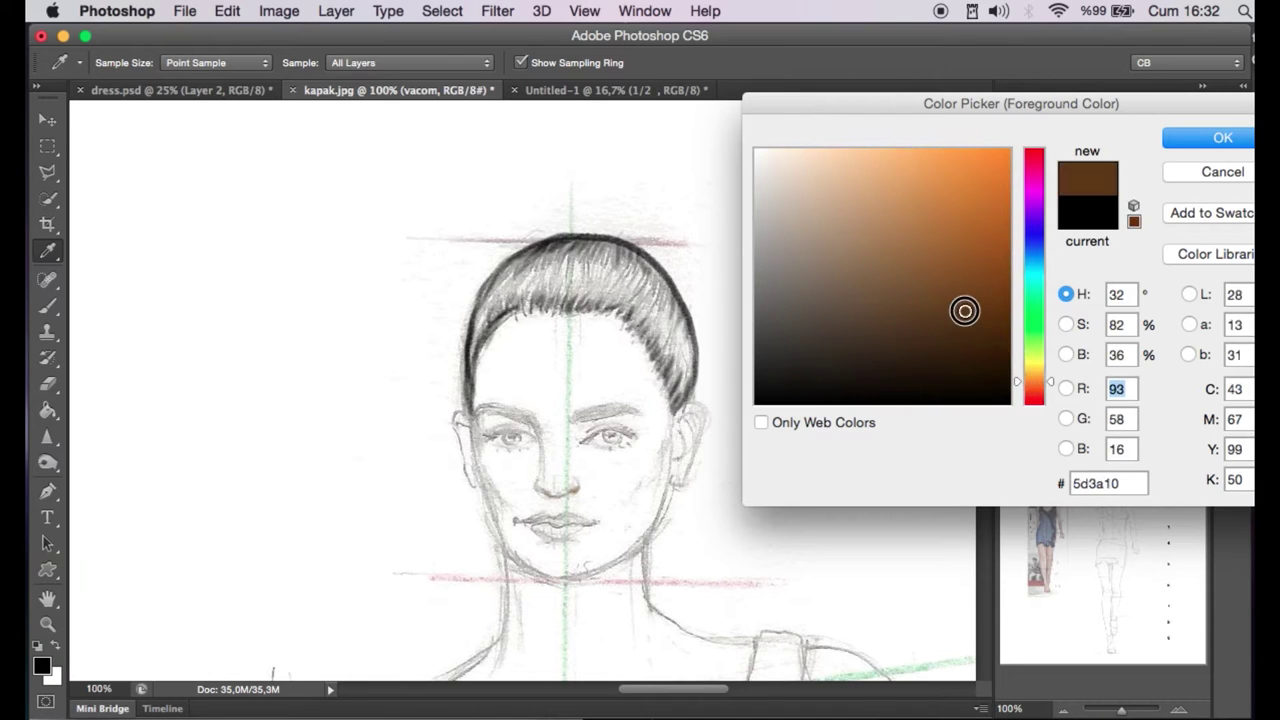
click(1222, 137)
mouse_move(1112, 487)
mouse_down()
mouse_move(1045, 490)
mouse_move(1108, 484)
mouse_up()
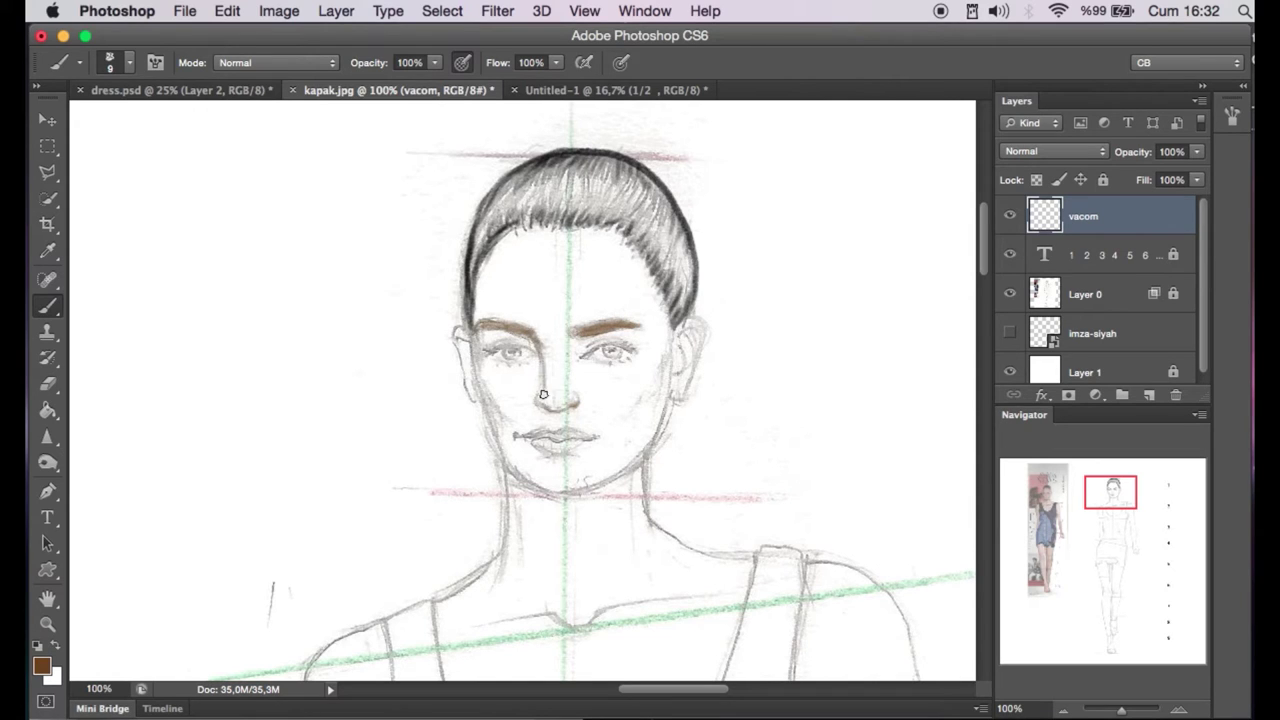
click(1009, 293)
click(1009, 293)
Zoom the face to 200%, reset the colour to black and shrink the brush to size 5.
key(super+z)
click(1178, 709)
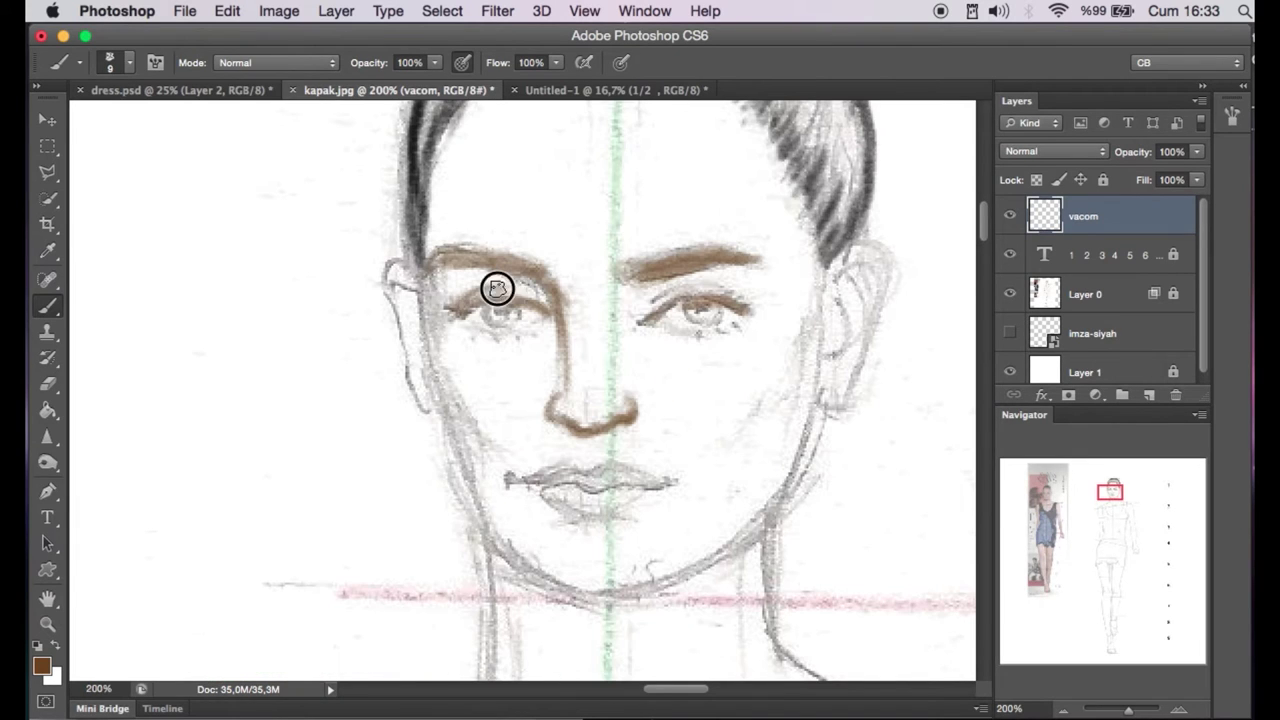
key(d)
right_click(512, 314)
key([)
key([)
key([)
key(Return)
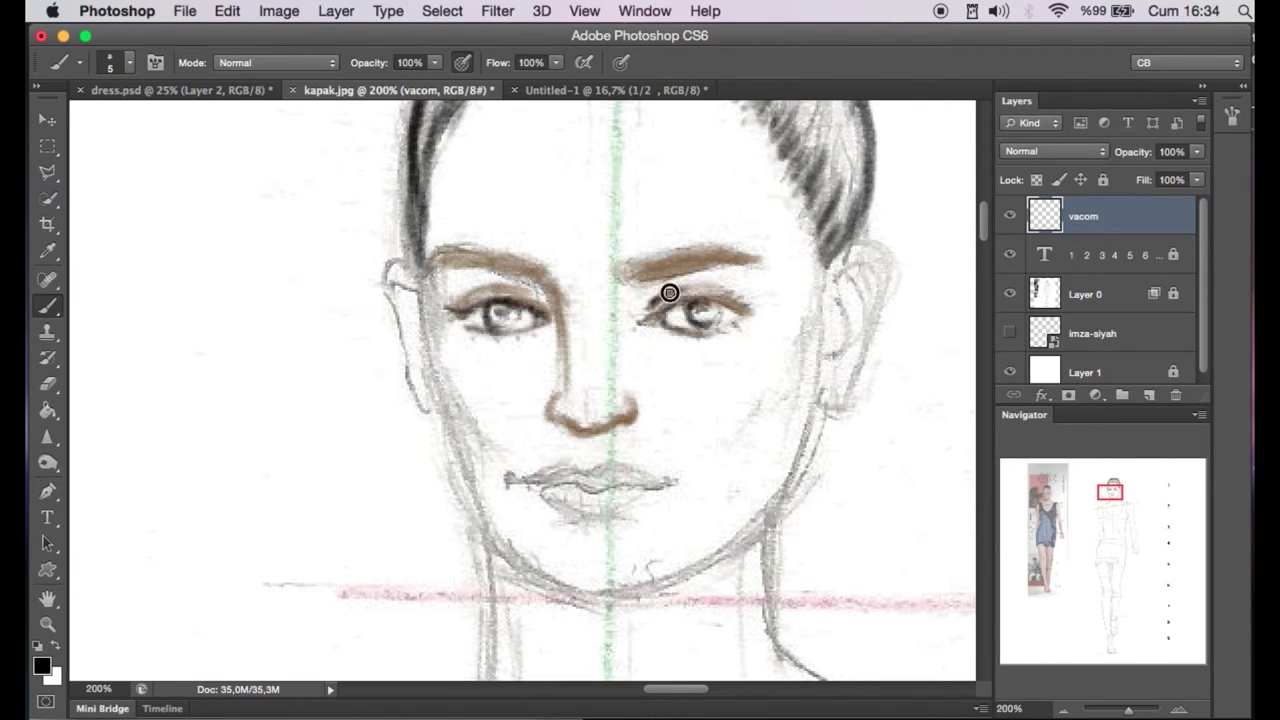
Draw the lip line, shade under the lower lip, and trace the left cheek and right ear in brown.
drag(508, 486, 668, 483)
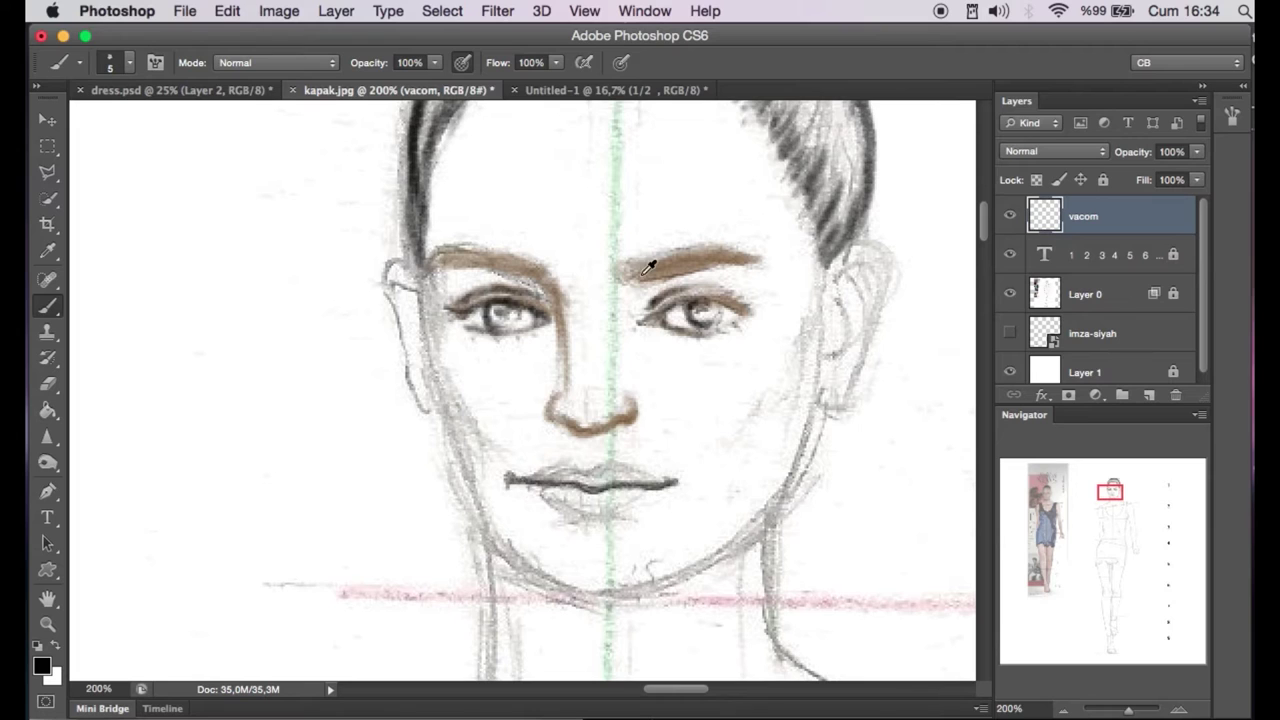
drag(550, 504, 597, 508)
drag(418, 276, 466, 470)
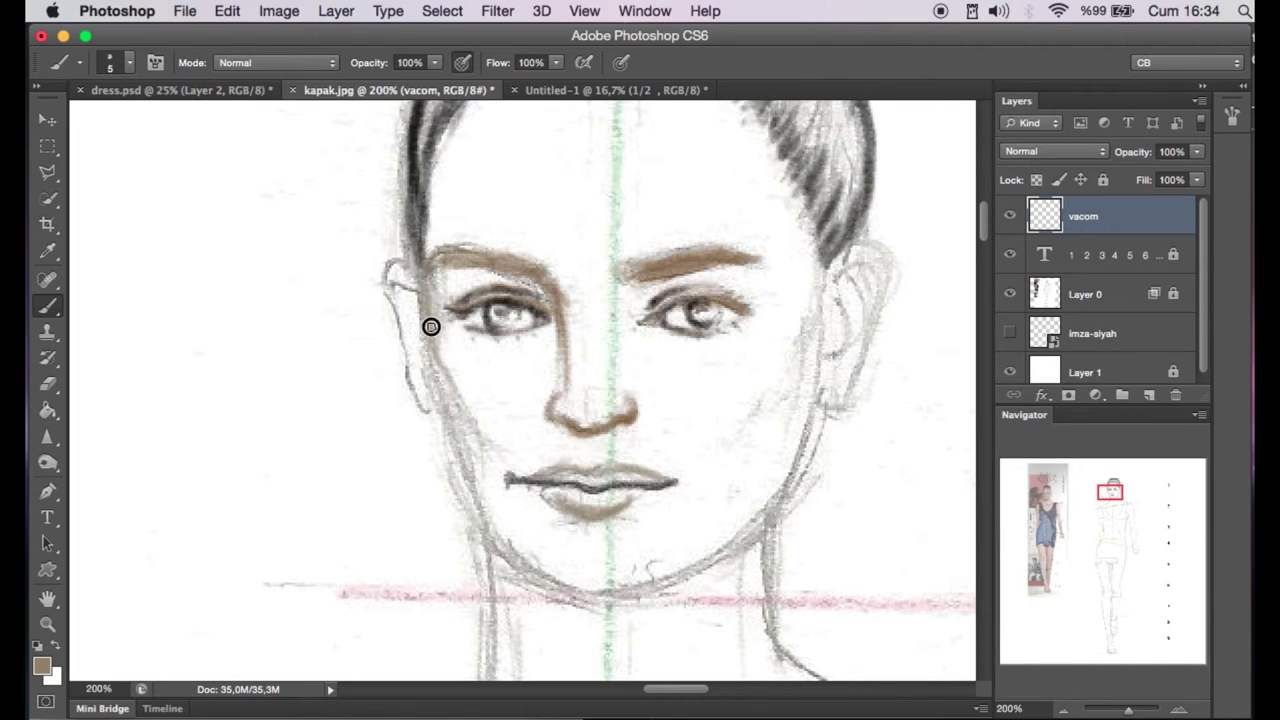
drag(842, 252, 826, 410)
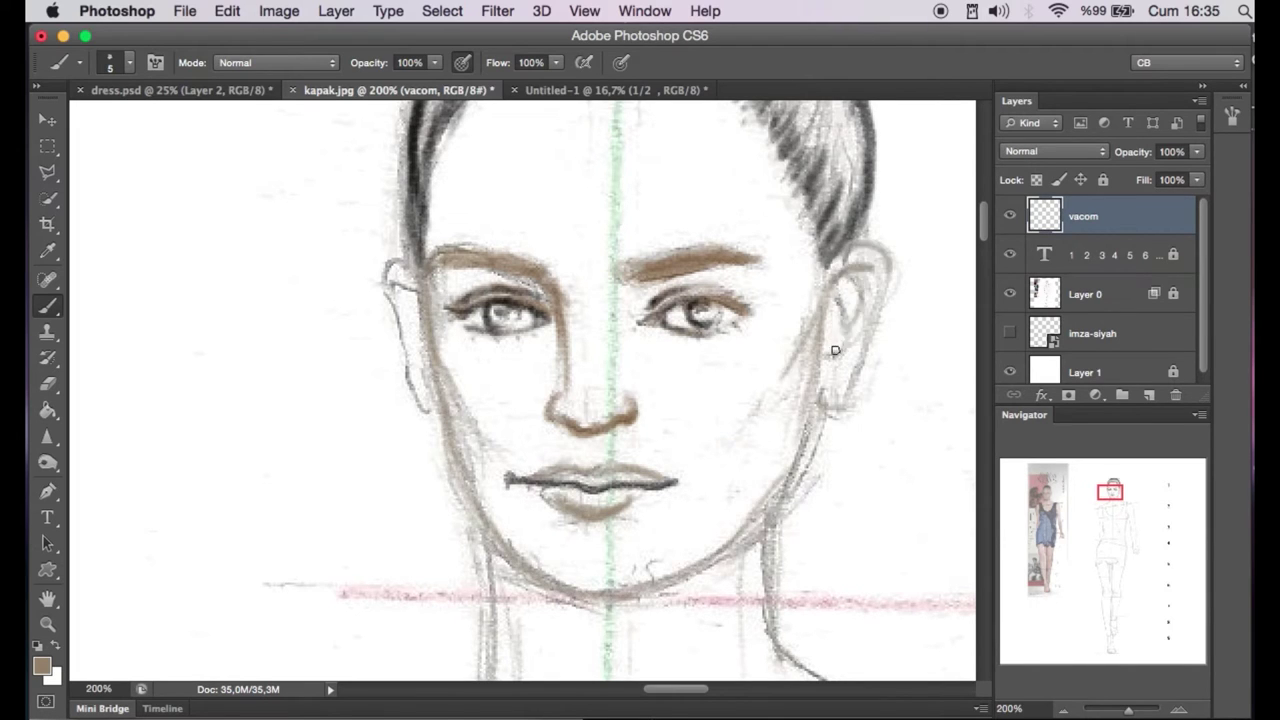
drag(406, 267, 412, 405)
Darken both neck and shoulder contours in brown and erase the stray stroke beside the neck.
scroll(634, 414, down, 2)
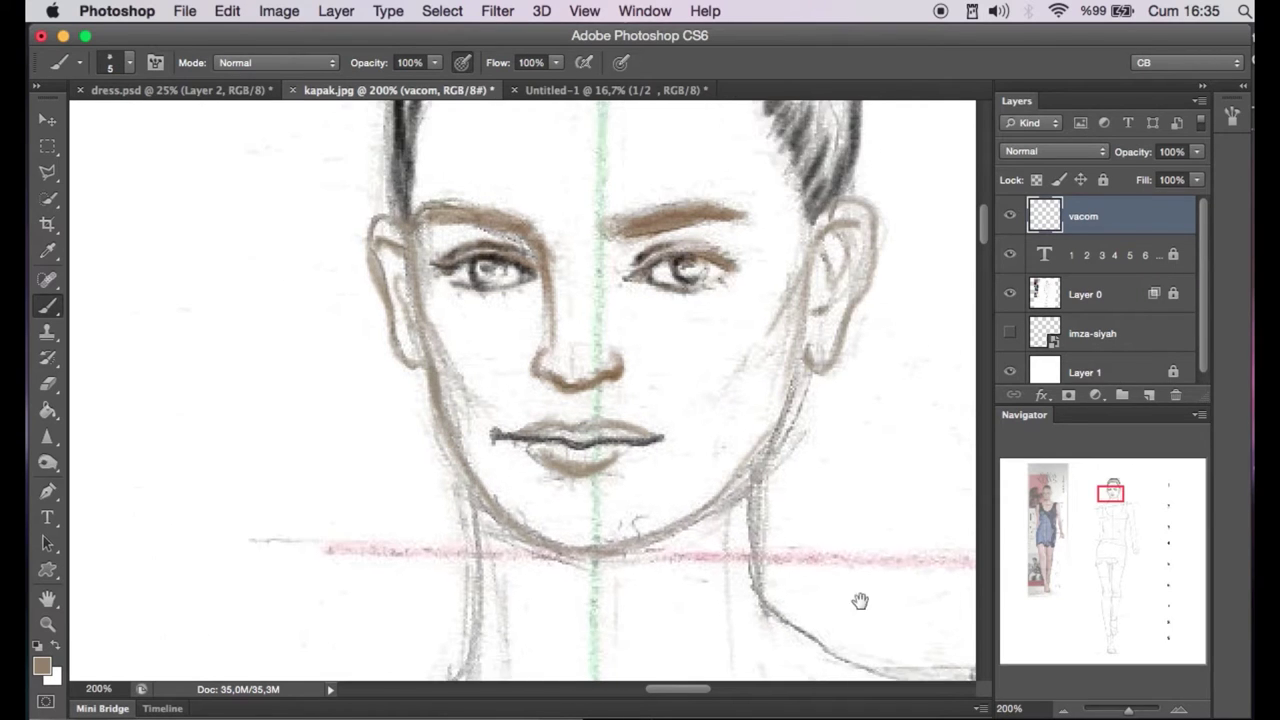
scroll(753, 305, down, 5)
drag(753, 305, 760, 415)
drag(480, 443, 325, 605)
key(e)
drag(406, 491, 460, 530)
key(b)
Redraw the right neck-to-shoulder contour in brown, then zoom to the shoulder and arm.
scroll(709, 434, down, 2)
scroll(709, 434, right, 3)
mouse_move(710, 395)
mouse_down()
mouse_move(787, 444)
mouse_move(876, 432)
mouse_up()
key(ctrl+z)
drag(695, 392, 878, 432)
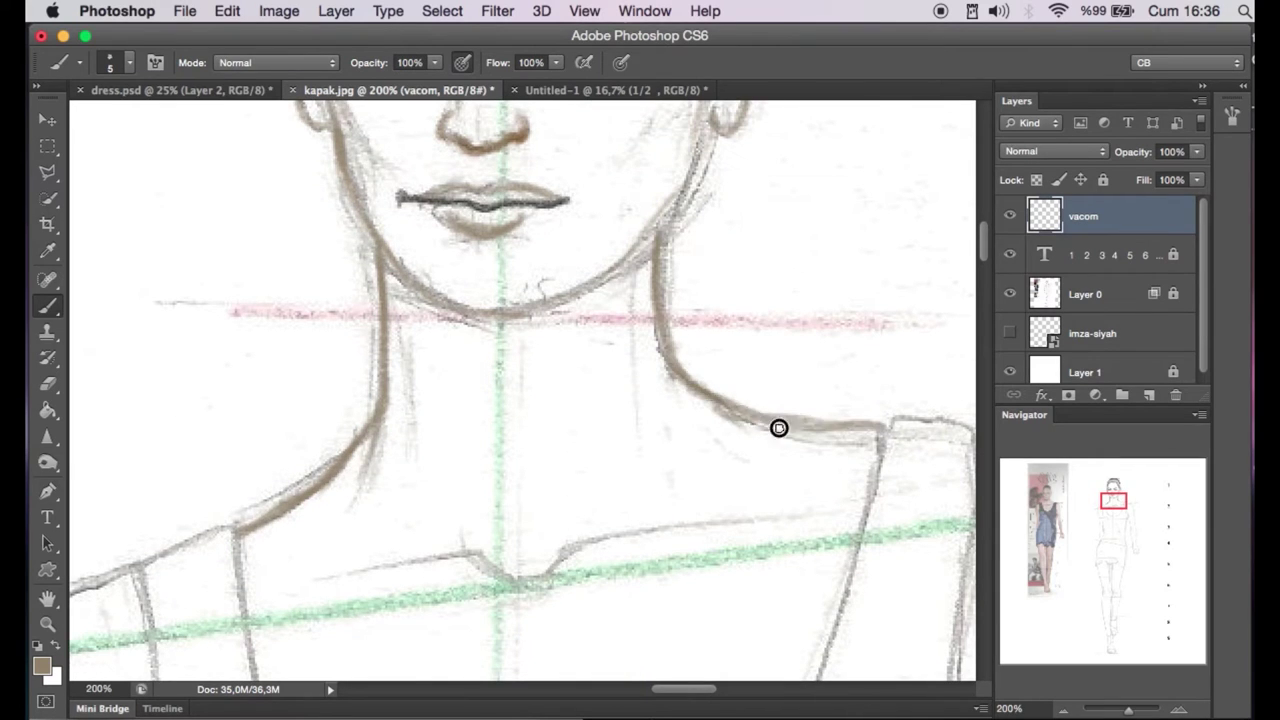
key(e)
drag(1128, 708, 1105, 708)
drag(1113, 505, 1113, 512)
key(p)
click(1178, 708)
Pen-trace the left arm from the shoulder down and stroke the path in brown.
click(325, 307)
mouse_move(241, 380)
mouse_down()
mouse_move(229, 452)
mouse_move(250, 470)
mouse_up()
scroll(250, 470, down, 5)
drag(288, 517, 323, 600)
click(292, 598)
right_click(298, 600)
click(343, 597)
key(Return)
Start a new pen path down the right arm toward the hand.
scroll(521, 250, up, 5)
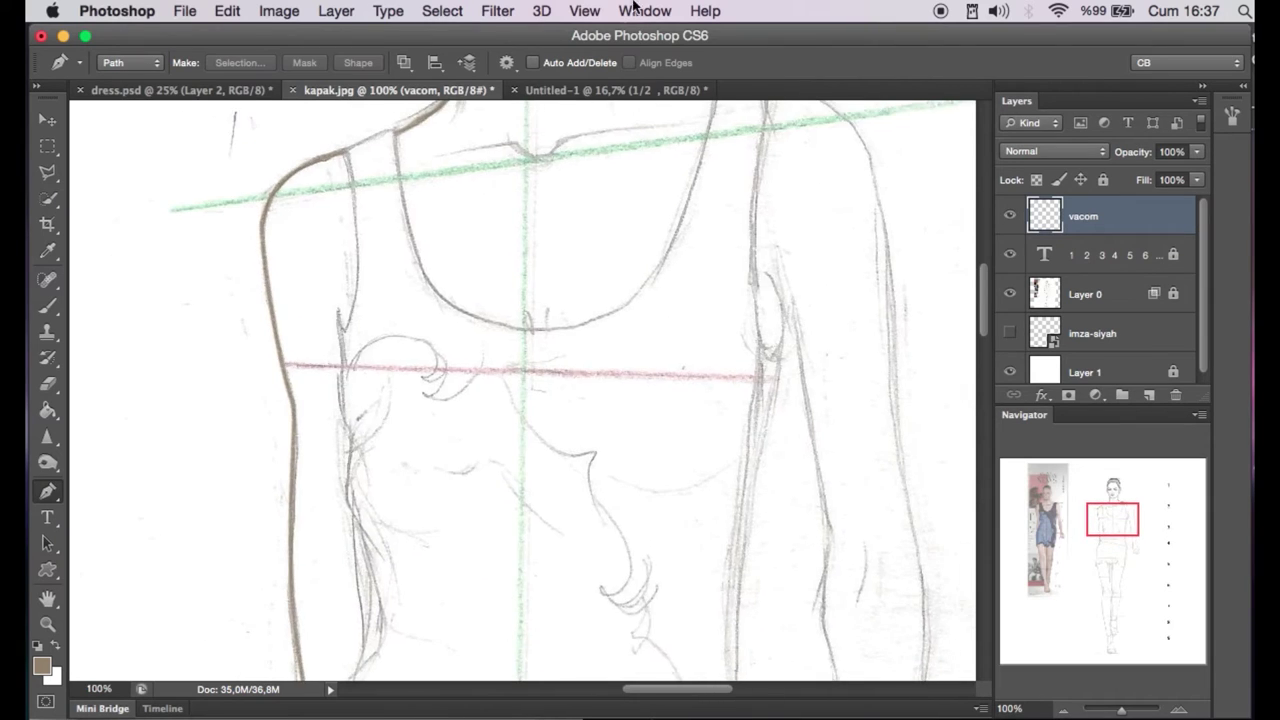
scroll(577, 257, right, 5)
click(577, 106)
click(575, 369)
drag(575, 630, 578, 648)
scroll(580, 551, down, 5)
scroll(540, 560, right, 3)
drag(525, 516, 546, 562)
Continue the right-arm path around the fingers and curve it up the wrist.
click(538, 607)
click(490, 612)
click(463, 596)
click(444, 584)
click(445, 543)
drag(430, 454, 436, 434)
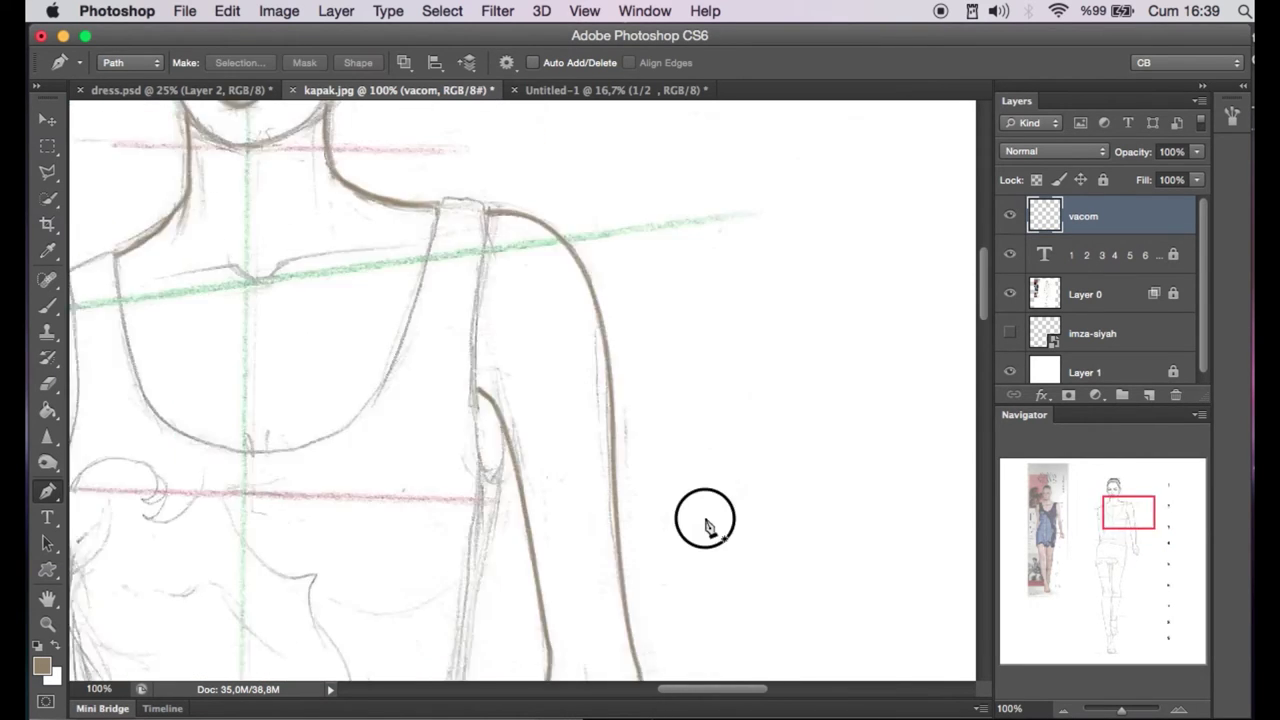
Scroll down past the torso to bring the legs into view.
key(b)
scroll(705, 527, down, 5)
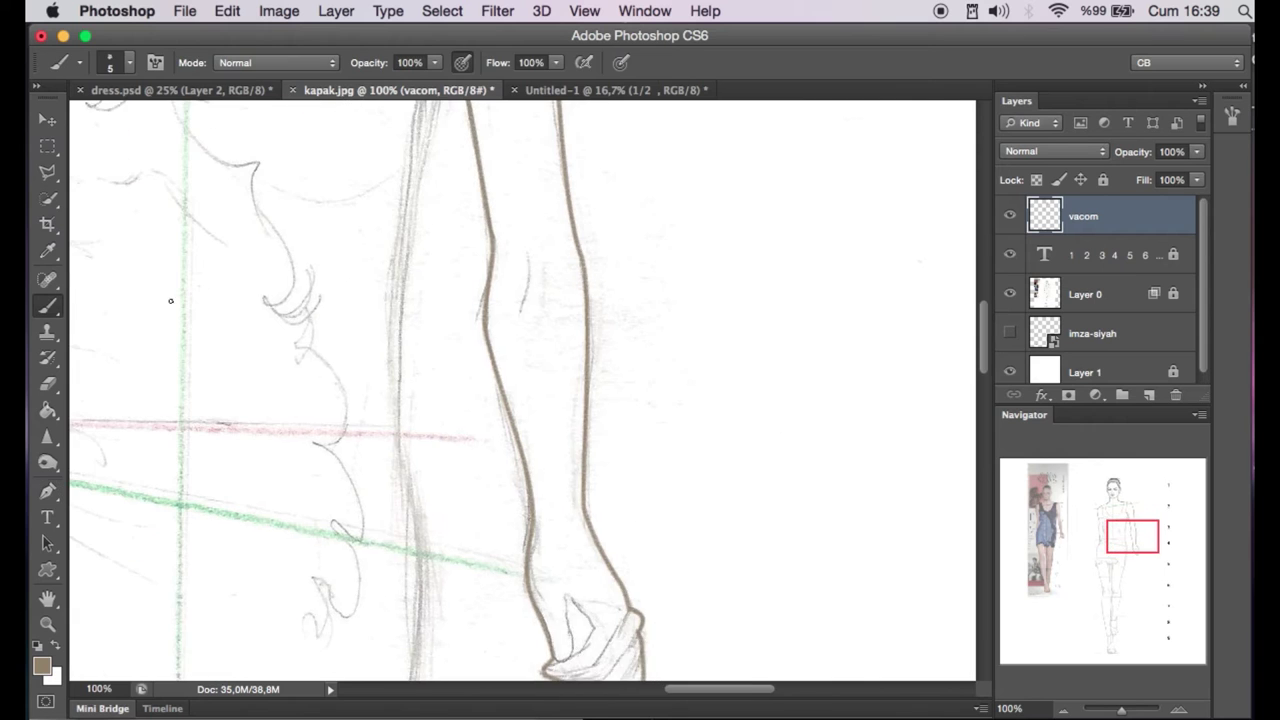
scroll(560, 334, down, 3)
scroll(524, 402, down, 2)
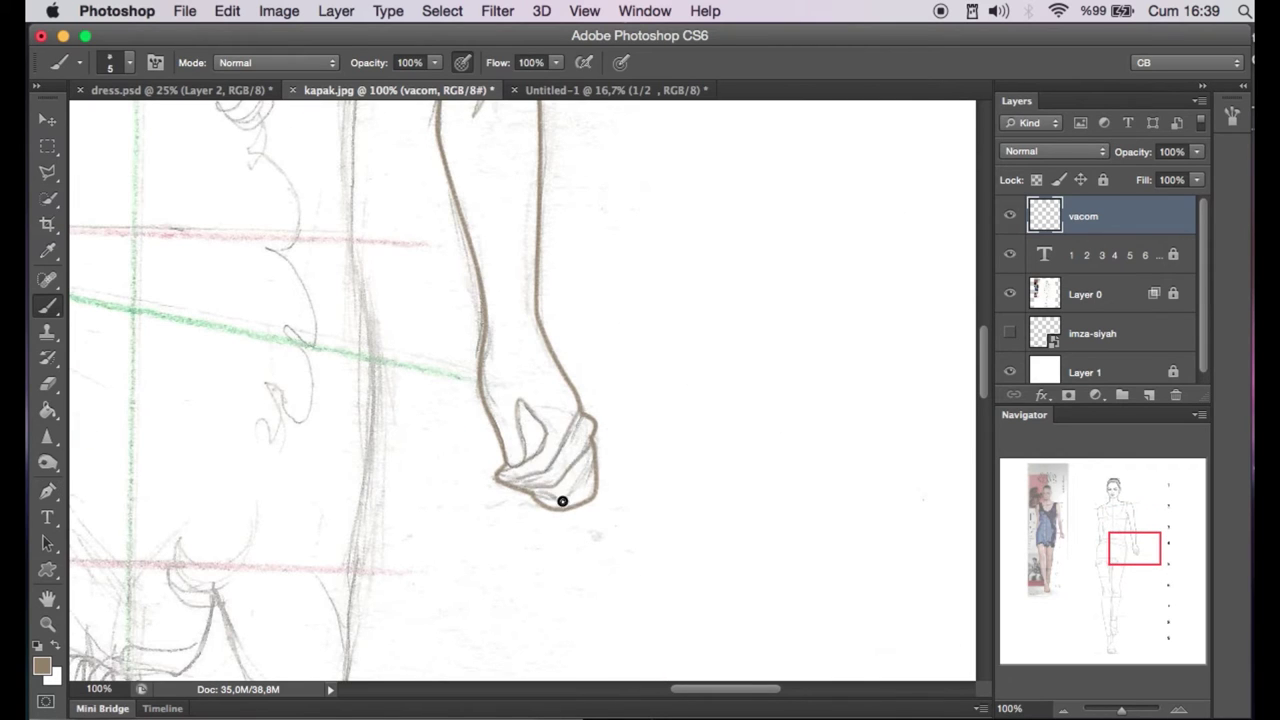
drag(562, 501, 814, 534)
drag(1066, 509, 1126, 577)
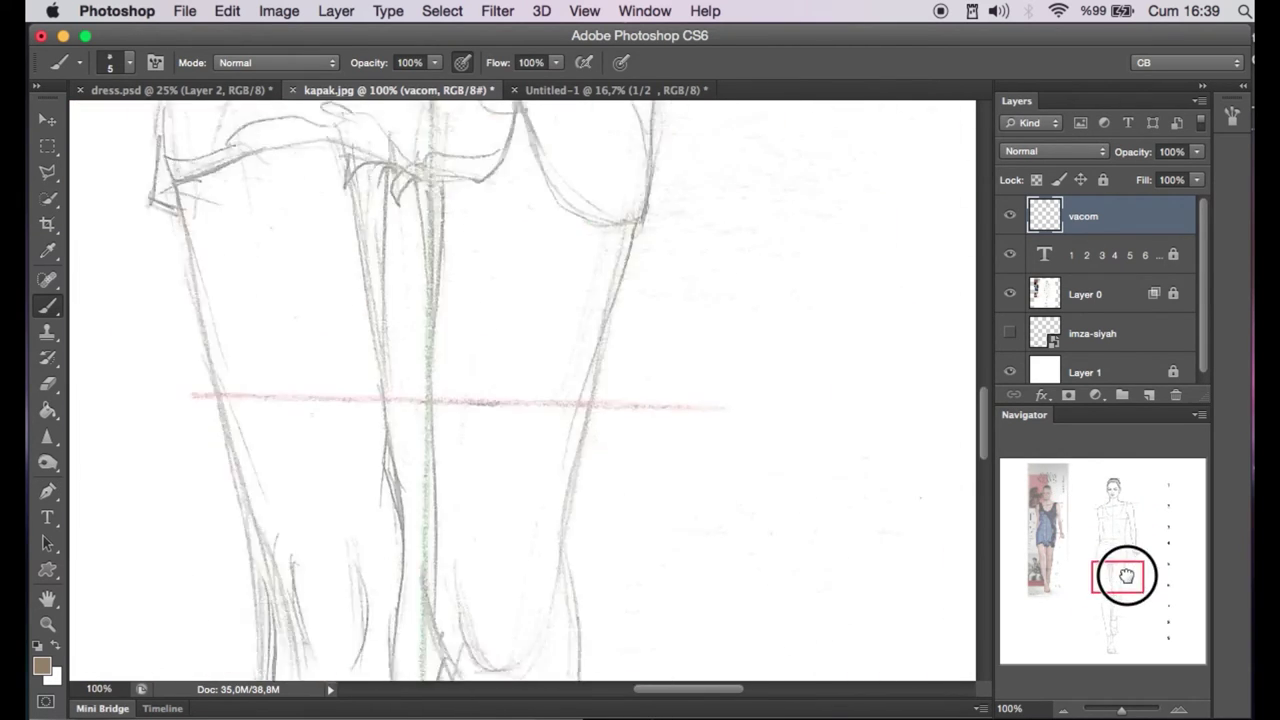
Place pen anchors around the foot outline.
key(p)
scroll(466, 449, down, 3)
scroll(371, 286, down, 3)
scroll(423, 500, down, 3)
scroll(423, 497, down, 3)
scroll(428, 518, up, 1)
click(420, 482)
click(426, 512)
click(510, 509)
click(544, 494)
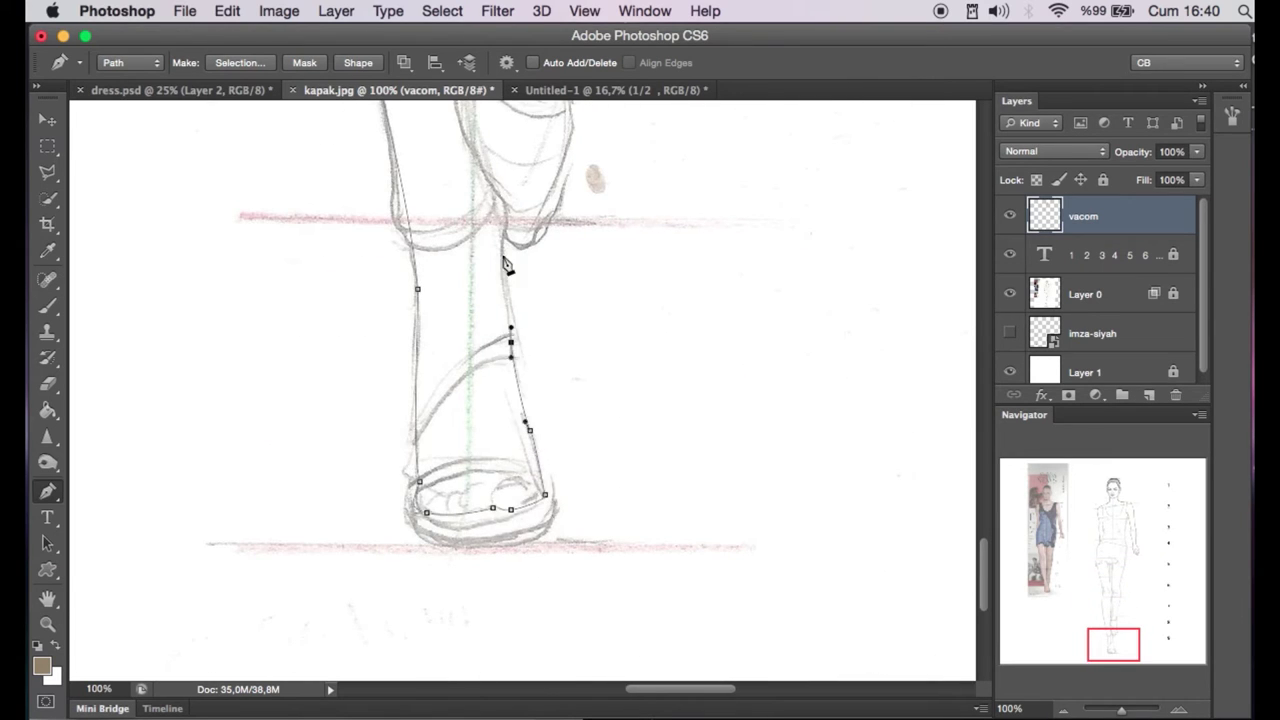
Delete the unwanted pen path around the foot.
scroll(443, 251, up, 3)
scroll(494, 346, up, 3)
scroll(691, 200, up, 3)
scroll(455, 307, up, 3)
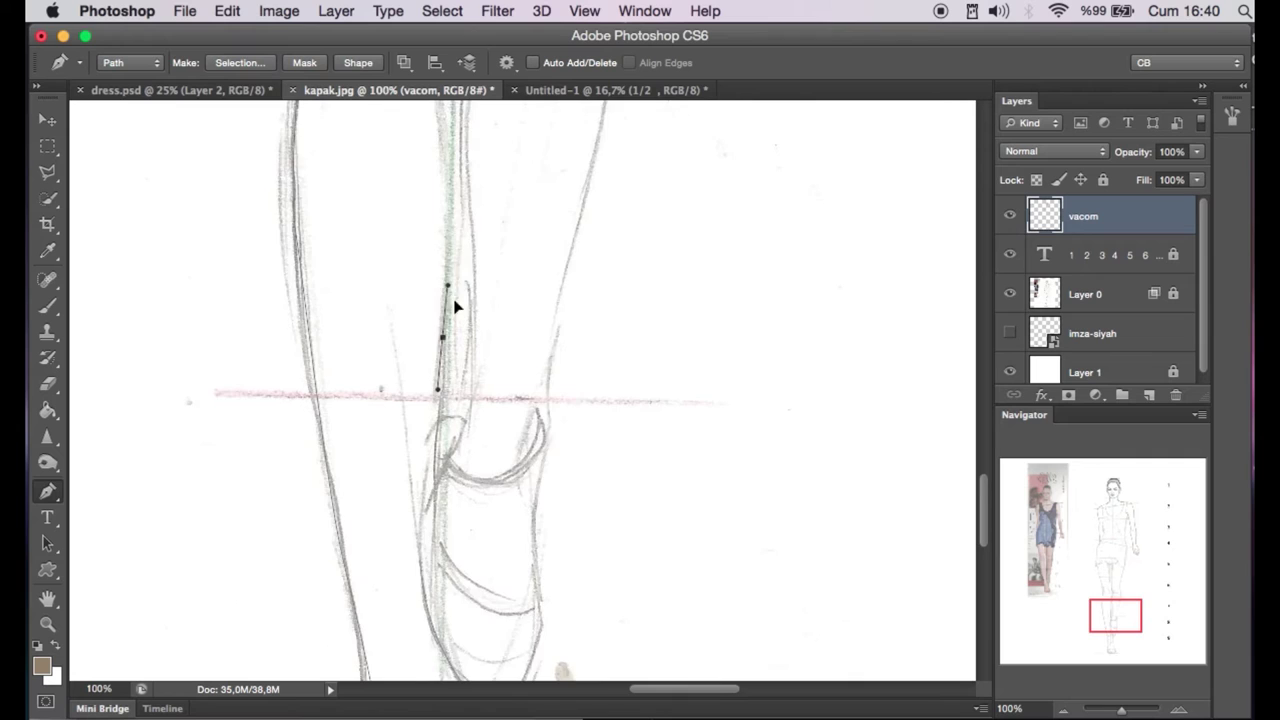
scroll(455, 307, down, 3)
right_click(465, 545)
click(470, 572)
Start a new pen path along the lower leg outline up to the knee.
scroll(507, 561, up, 3)
click(507, 563)
scroll(508, 534, up, 3)
click(508, 271)
scroll(508, 271, up, 2)
click(551, 271)
scroll(551, 271, up, 2)
scroll(575, 197, down, 3)
click(614, 555)
scroll(614, 555, down, 3)
click(615, 371)
right_click(645, 425)
mouse_move(640, 480)
mouse_down()
mouse_move(677, 517)
mouse_move(634, 571)
mouse_up()
key(Escape)
Extend the leg path along the thigh to the hip and stroke it in brown.
scroll(623, 457, down, 3)
scroll(634, 571, down, 3)
drag(623, 460, 612, 560)
drag(669, 663, 733, 672)
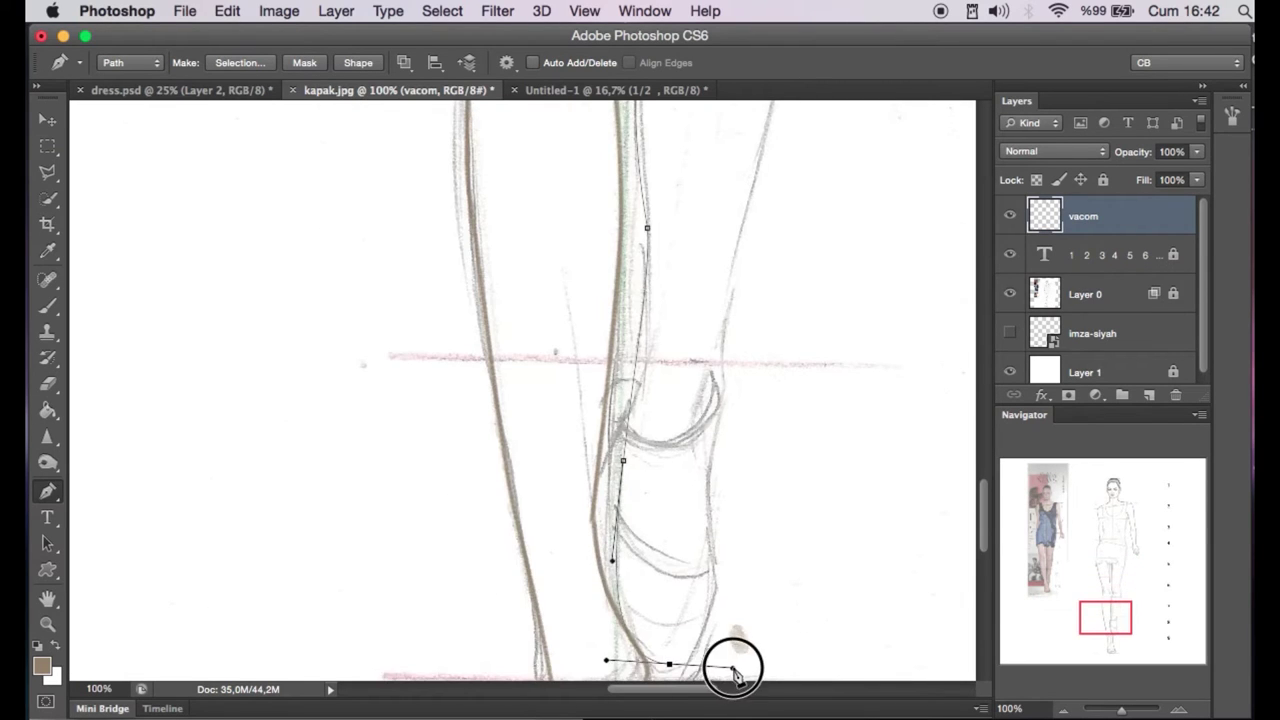
scroll(709, 380, down, 1)
drag(722, 272, 791, 243)
scroll(791, 243, up, 3)
scroll(669, 357, up, 2)
drag(726, 187, 717, 150)
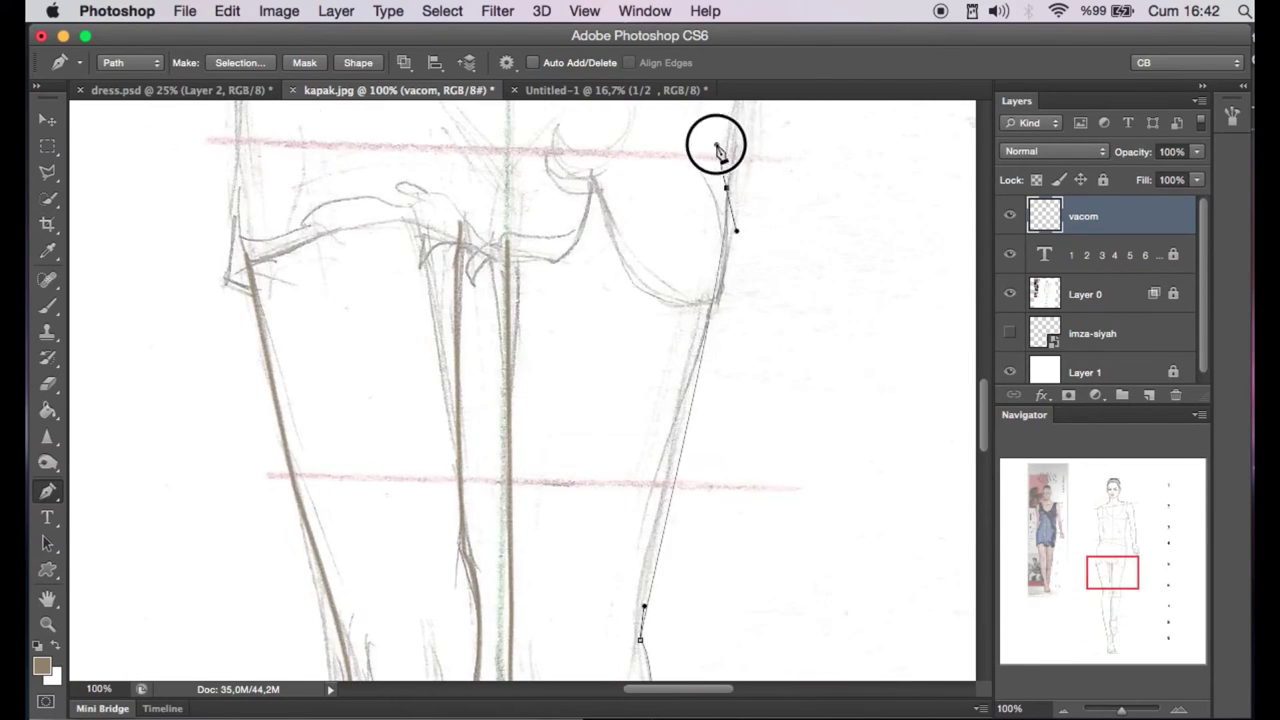
right_click(726, 189)
click(790, 330)
key(Return)
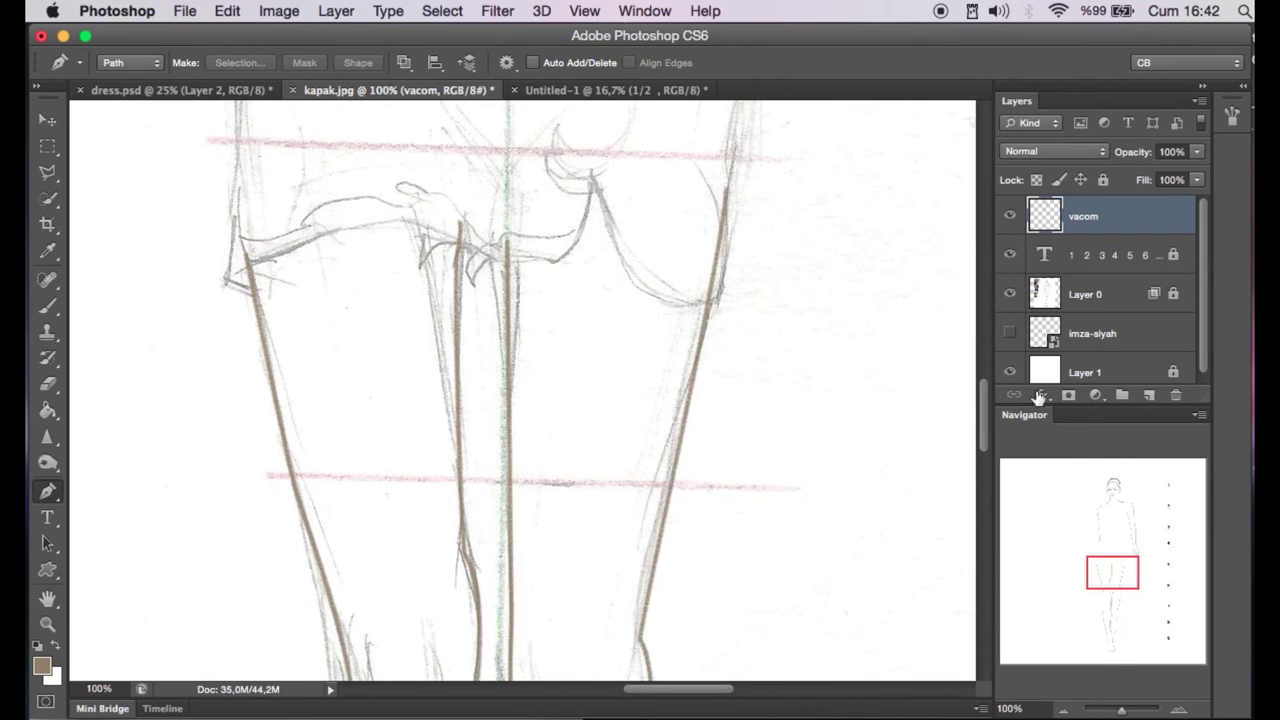
click(1063, 708)
Set the foreground colour to a dark slate blue for the dress outline.
click(1063, 708)
drag(1014, 506, 1090, 520)
click(41, 666)
drag(441, 326, 246, 363)
click(1223, 137)
Pen-trace the scoop neckline, right strap and side down to the hip.
click(1180, 708)
click(1180, 708)
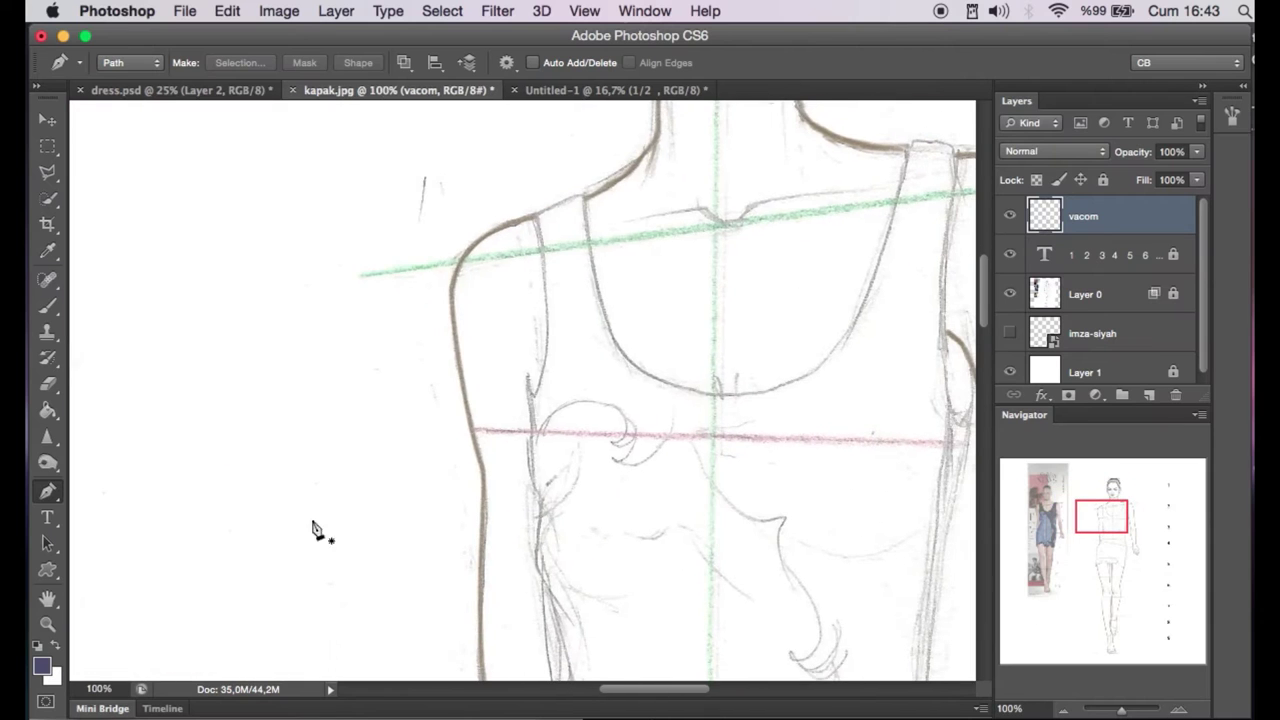
click(530, 212)
click(584, 192)
drag(714, 391, 851, 409)
scroll(829, 357, up, 3)
scroll(829, 357, right, 3)
drag(780, 298, 803, 253)
click(831, 457)
scroll(857, 594, down, 5)
drag(766, 434, 771, 479)
scroll(760, 460, down, 3)
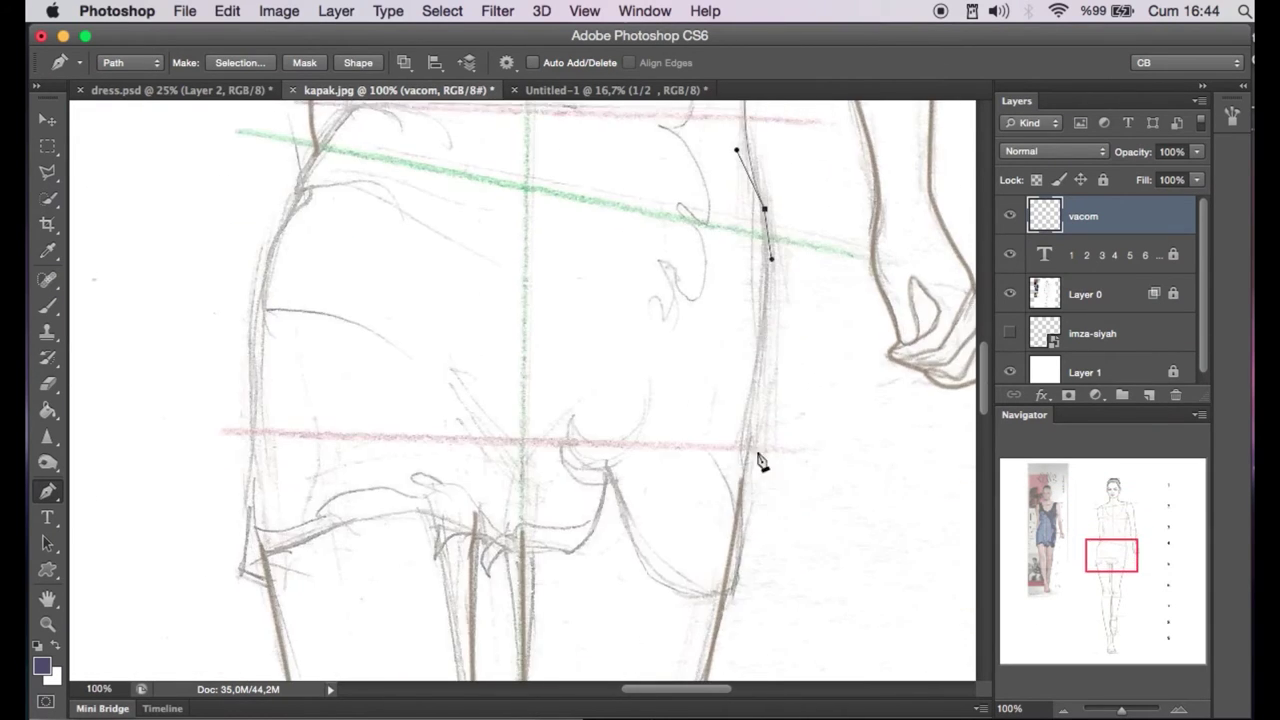
Continue the path with curved anchors up the wavy side panel edge.
drag(1034, 534, 1121, 561)
drag(518, 486, 461, 466)
click(435, 368)
click(387, 354)
drag(406, 313, 449, 354)
click(478, 292)
mouse_move(492, 250)
mouse_down()
mouse_move(497, 215)
mouse_move(553, 260)
mouse_up()
click(487, 164)
click(504, 102)
scroll(500, 109, up, 3)
click(531, 212)
scroll(514, 200, up, 4)
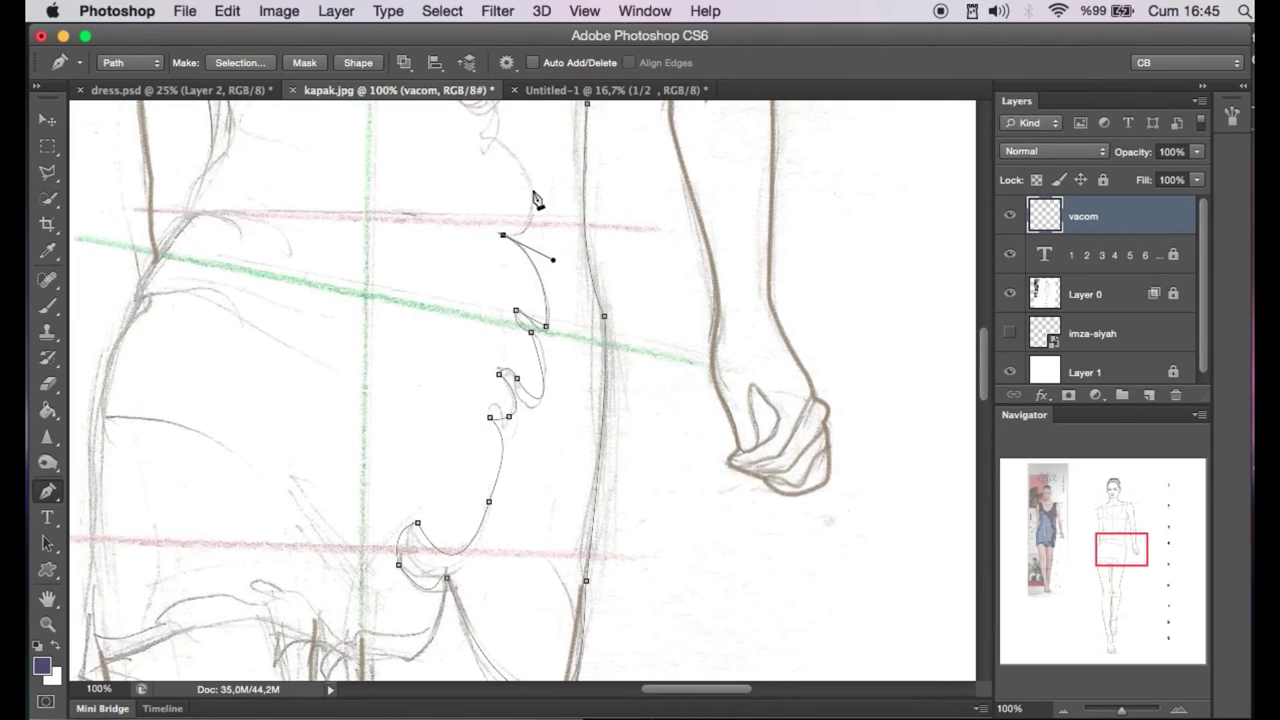
click(533, 190)
scroll(495, 300, up, 3)
click(491, 329)
click(429, 157)
Curve the path from the panel top around the left armhole.
scroll(420, 170, up, 5)
drag(397, 203, 368, 176)
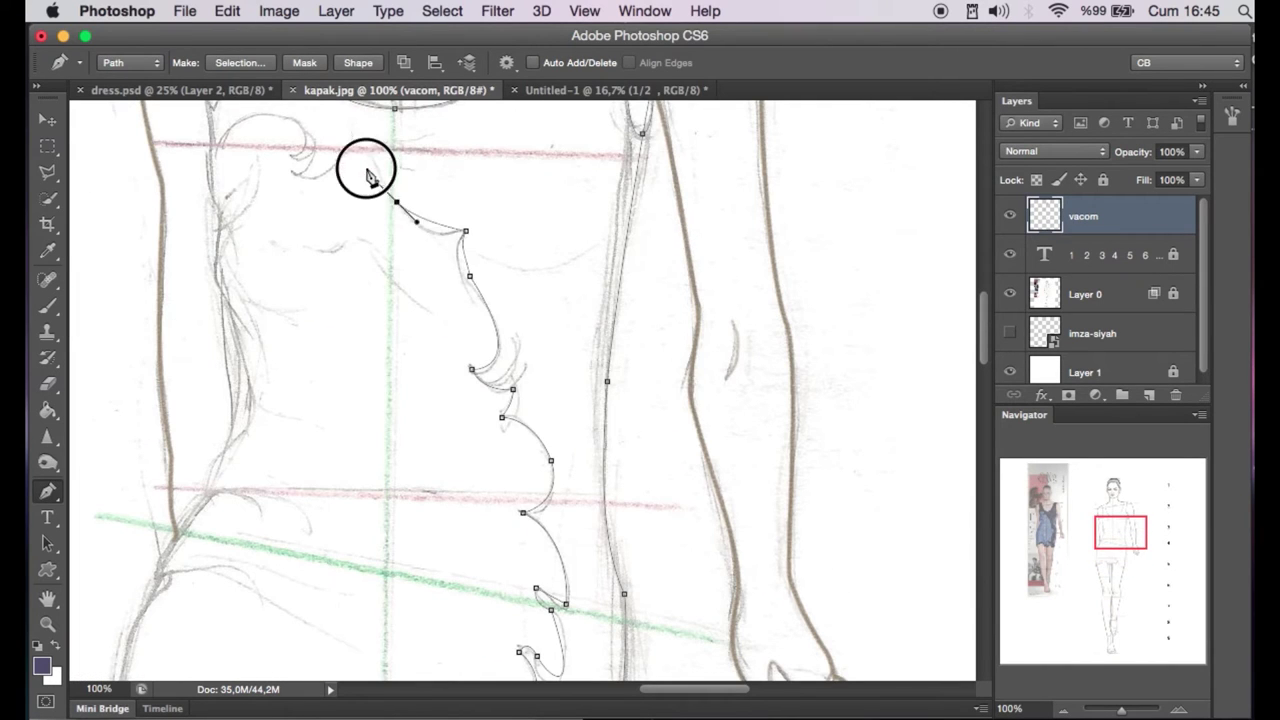
scroll(537, 257, up, 3)
scroll(537, 257, left, 2)
click(498, 320)
mouse_move(441, 345)
mouse_down()
mouse_move(420, 357)
mouse_move(437, 294)
mouse_up()
click(420, 290)
drag(343, 323, 384, 358)
drag(343, 398, 352, 402)
drag(331, 262, 345, 275)
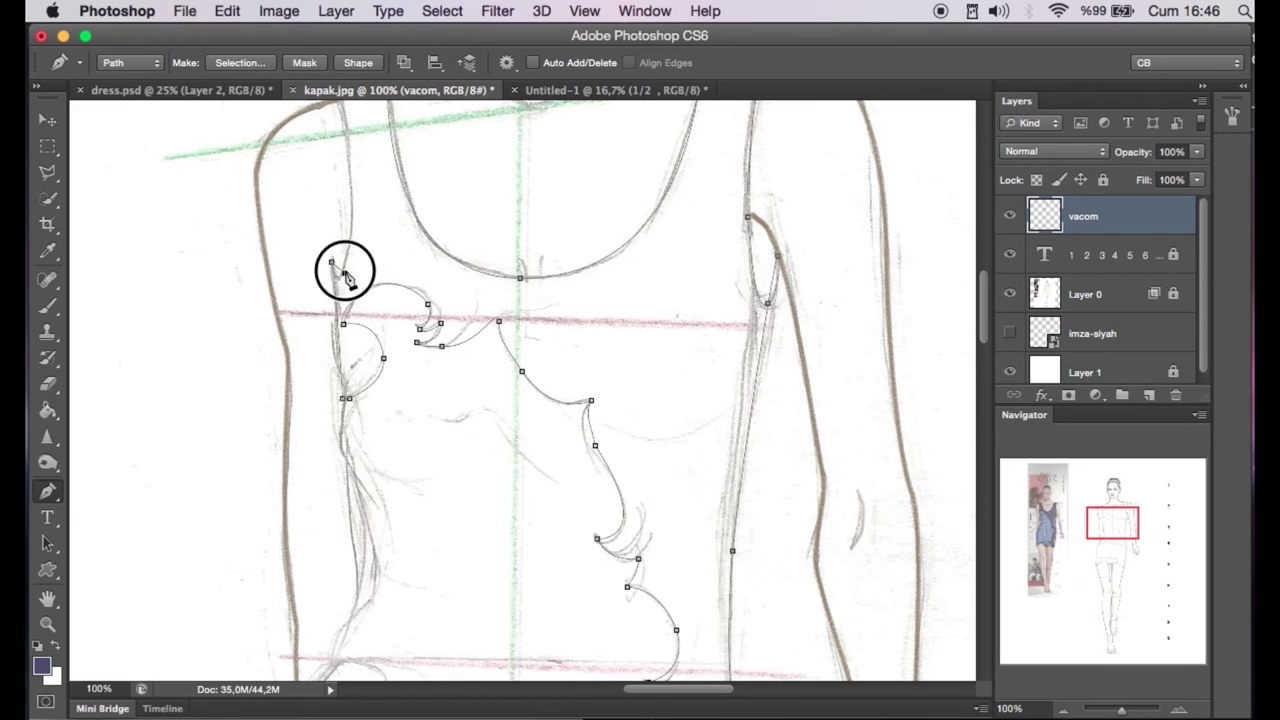
Stroke the dress path in dark blue, then zoom to the hem and legs.
key(ctrl+minus)
right_click(526, 297)
click(1014, 200)
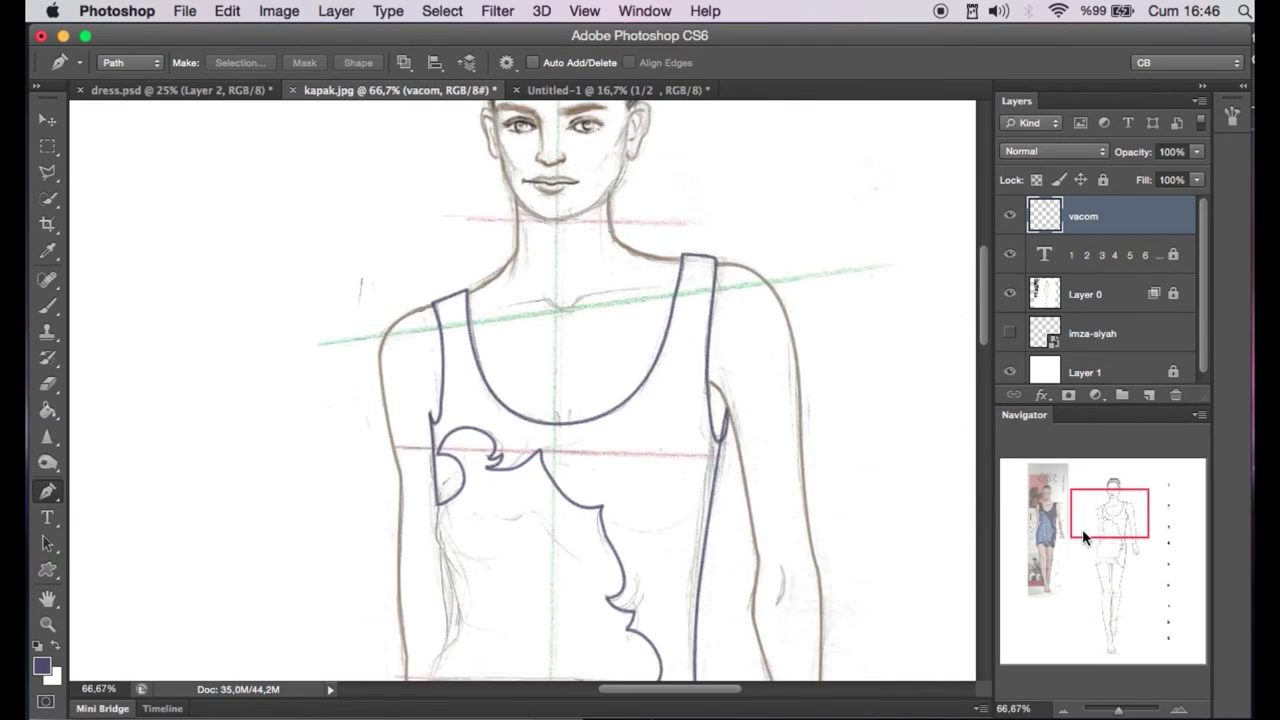
key(ctrl+minus)
scroll(533, 535, left, 5)
scroll(533, 535, down, 2)
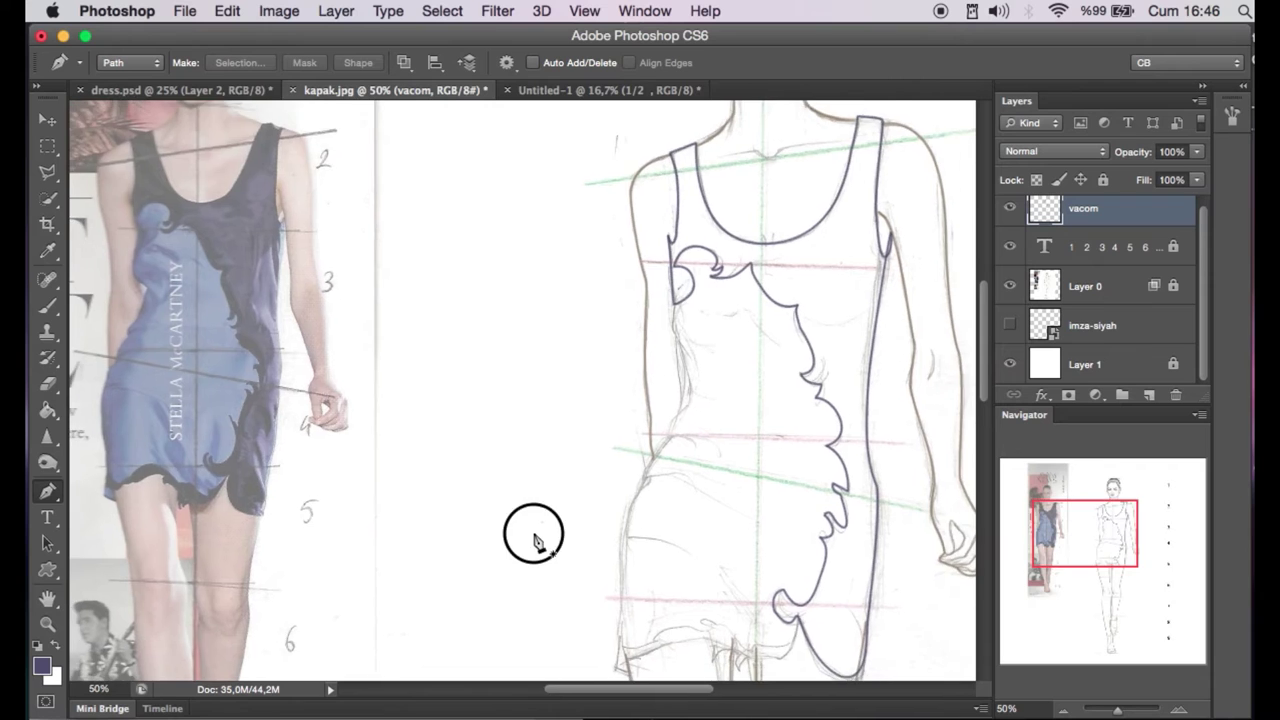
scroll(533, 540, down, 3)
scroll(533, 540, down, 3)
key(ctrl+plus)
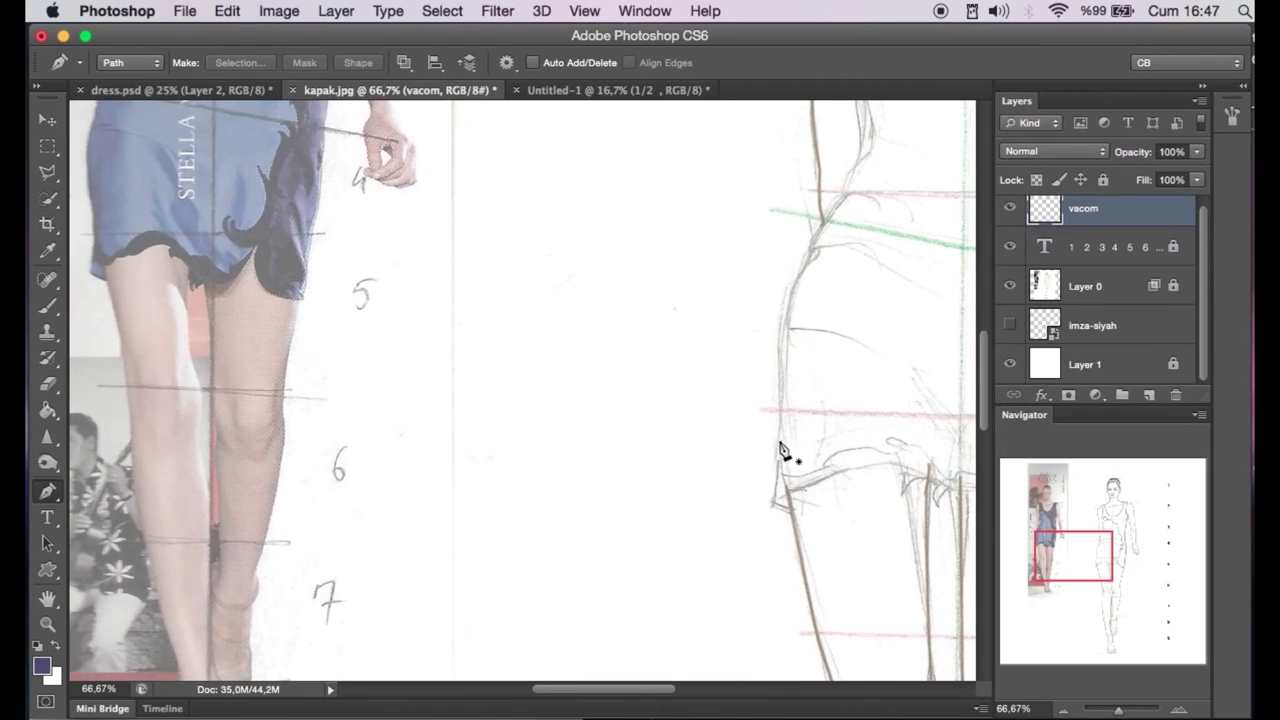
Pen-trace the dress hem and stroke the path in dark blue.
click(778, 440)
click(787, 491)
click(903, 478)
scroll(886, 470, right, 3)
click(882, 473)
click(946, 422)
drag(950, 440, 880, 472)
click(708, 430)
right_click(775, 452)
click(843, 609)
click(1057, 203)
Switch to the Brush and set a blue sampled from the dress photo.
scroll(363, 357, up, 3)
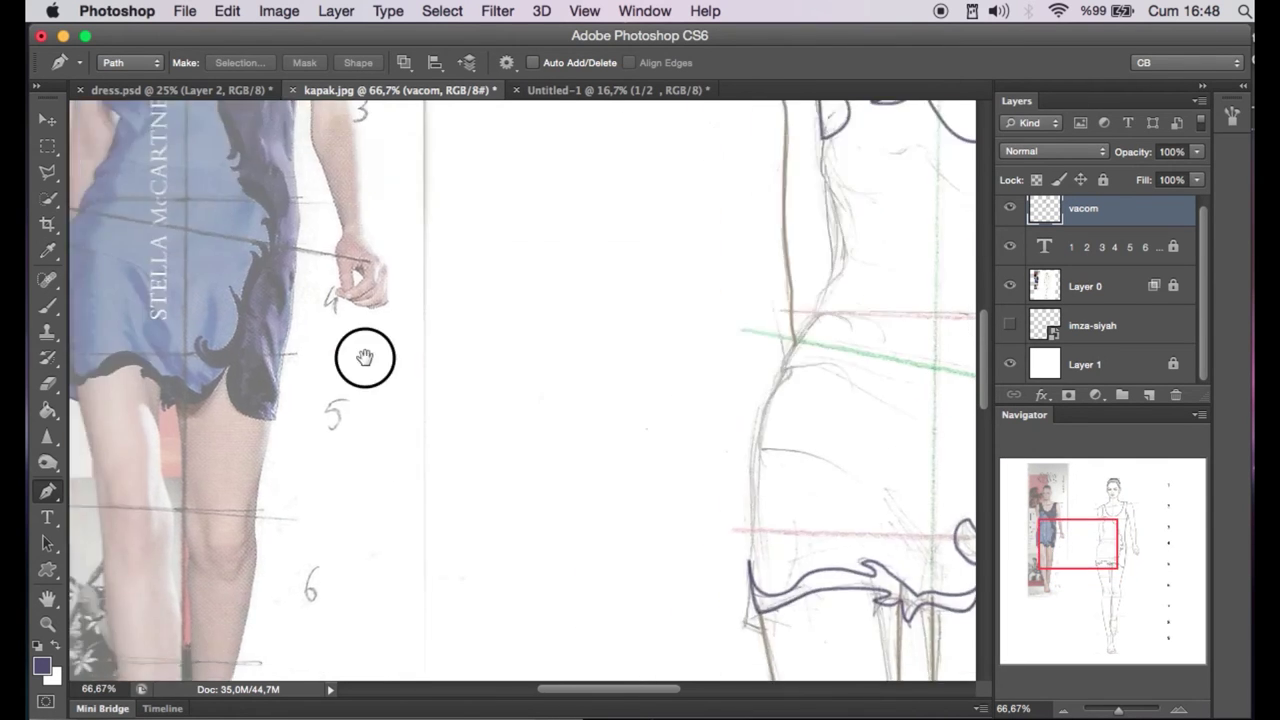
scroll(363, 357, left, 3)
scroll(646, 357, down, 2)
key(b)
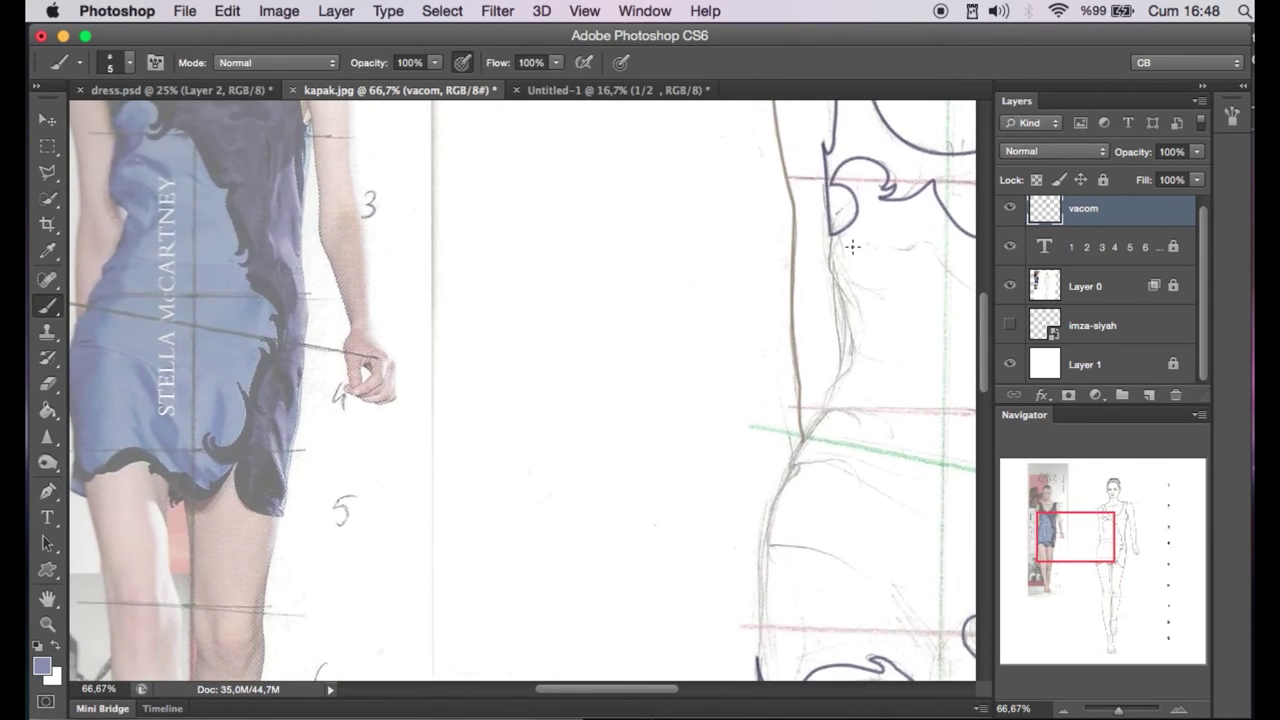
right_click(850, 265)
key(Return)
click(837, 190)
click(114, 266)
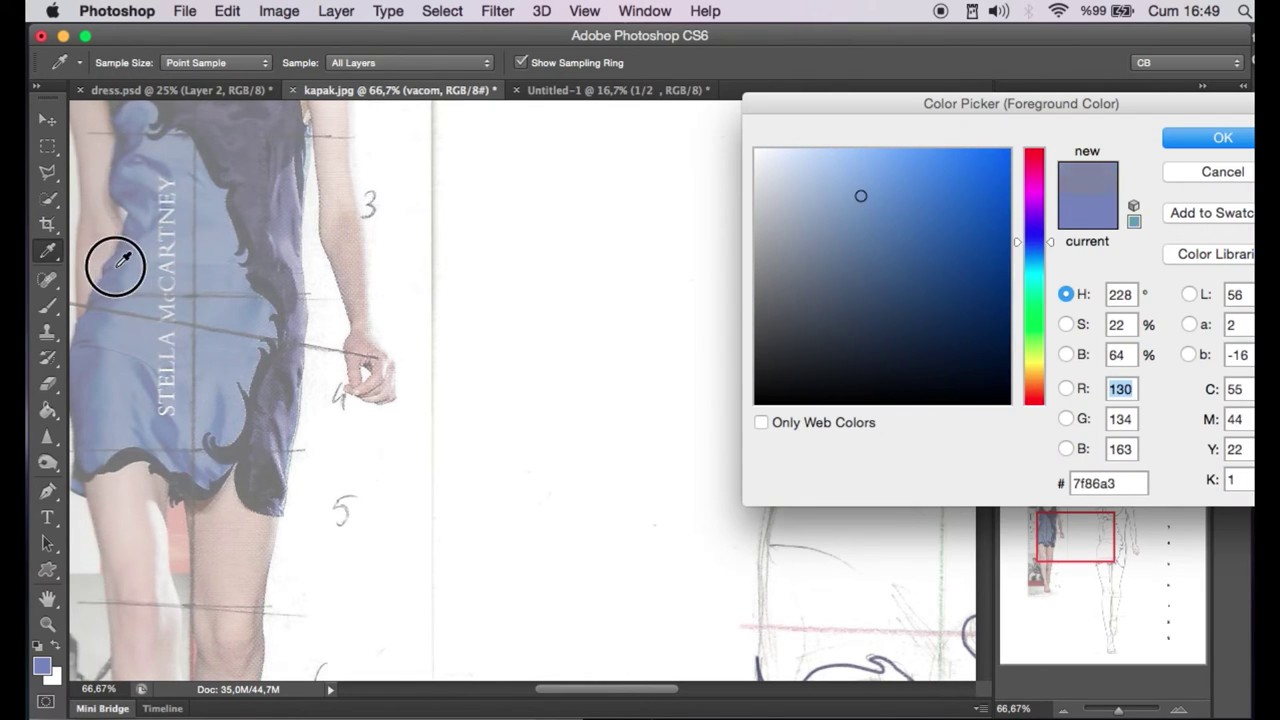
click(849, 194)
key(Return)
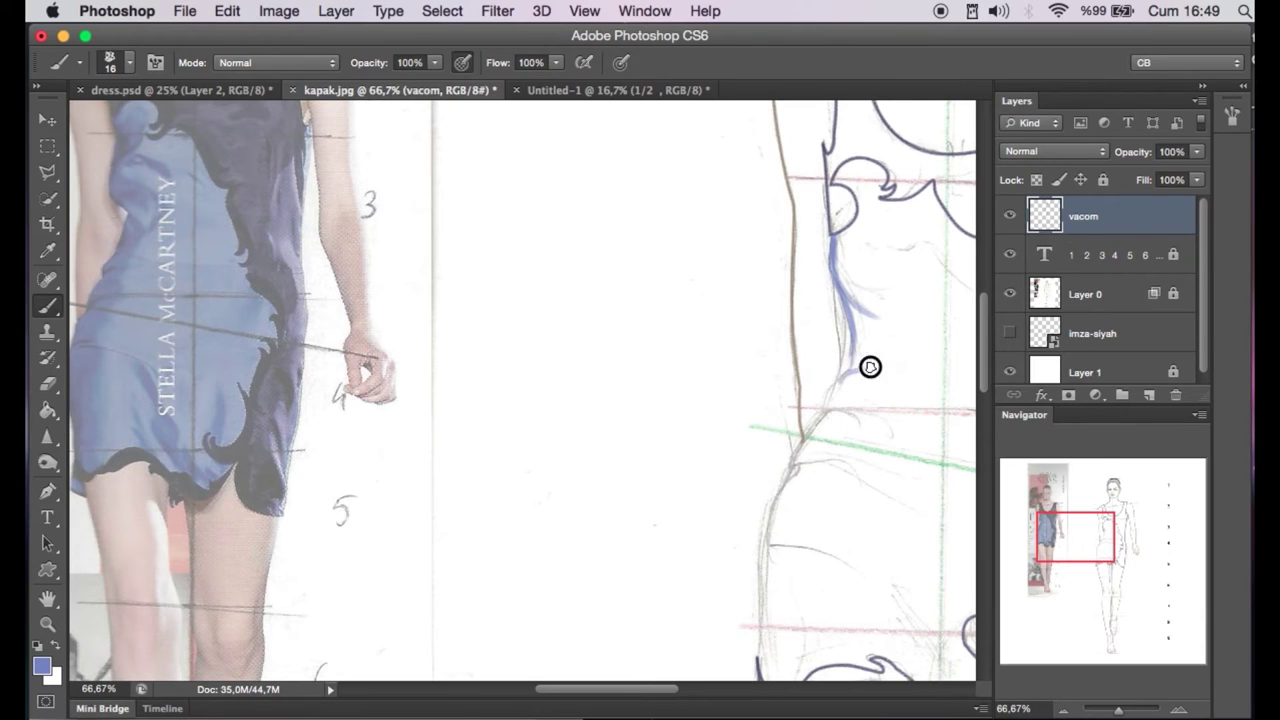
Scroll and zoom out to view the whole figure and dress.
drag(796, 464, 824, 255)
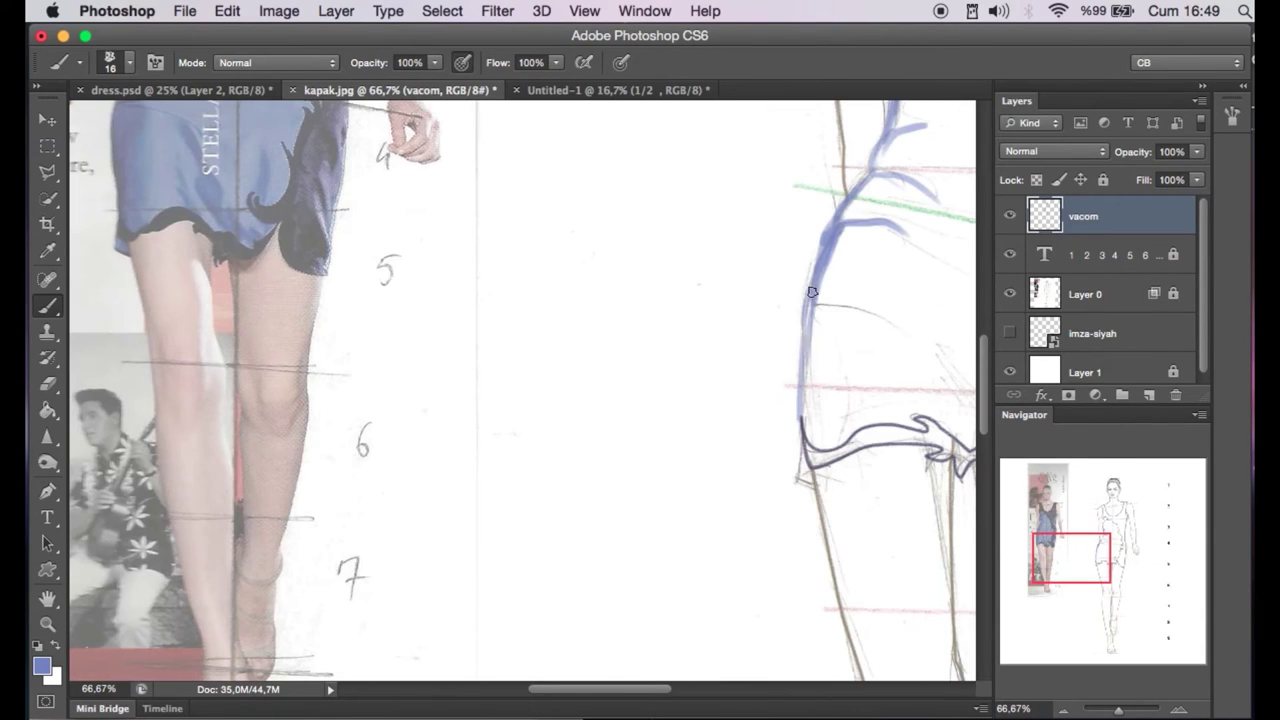
scroll(811, 353, up, 2)
scroll(851, 394, up, 5)
scroll(863, 289, up, 5)
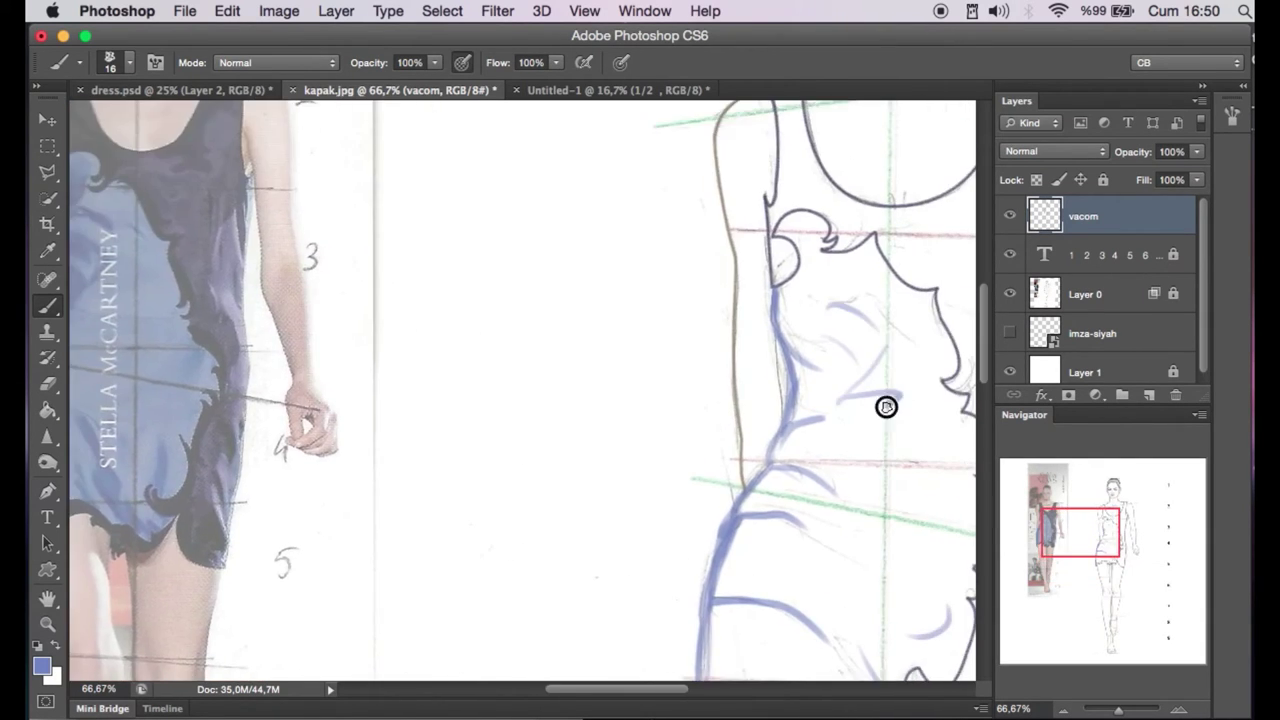
key(ctrl+minus)
key(ctrl+minus)
key(ctrl+minus)
drag(886, 597, 886, 537)
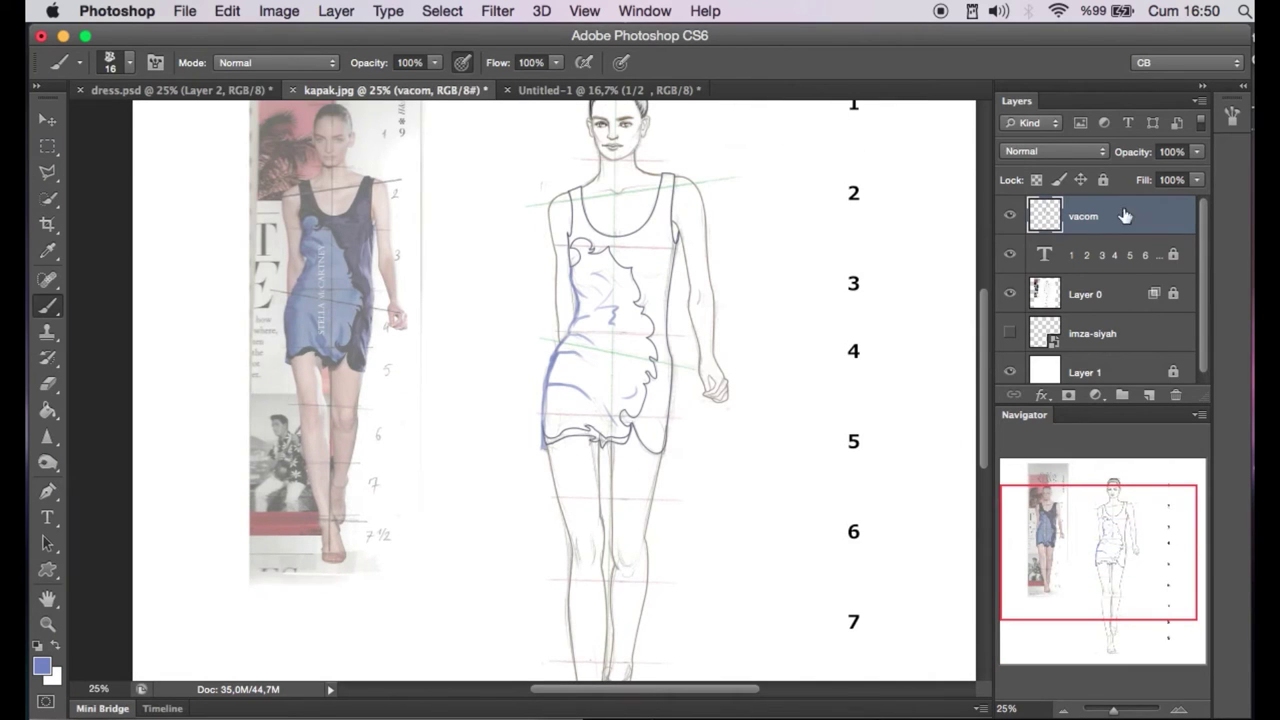
Add a new layer above vacom named 'skin'.
key(ctrl+alt+shift+n)
double_click(1085, 216)
text(skin)
key(Return)
key(ctrl+plus)
key(ctrl+plus)
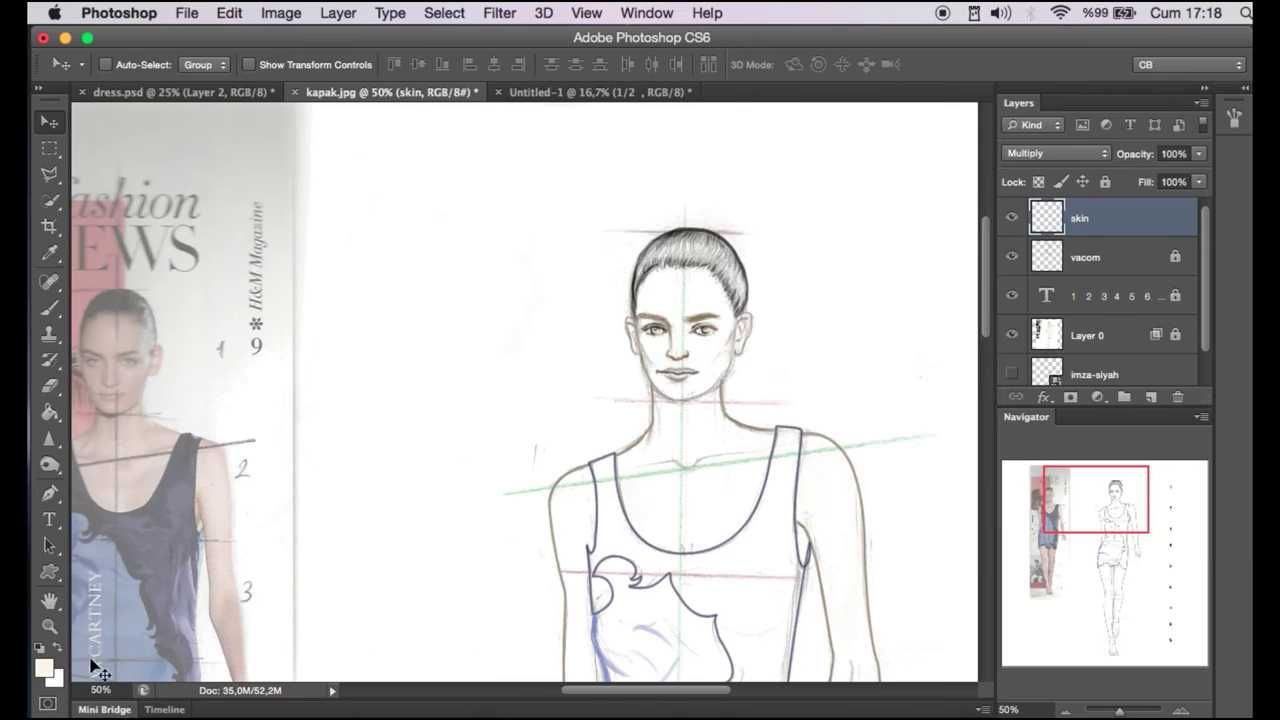
Set a light skin tone sampled from the photo as foreground colour.
click(41, 666)
click(225, 474)
drag(225, 474, 242, 465)
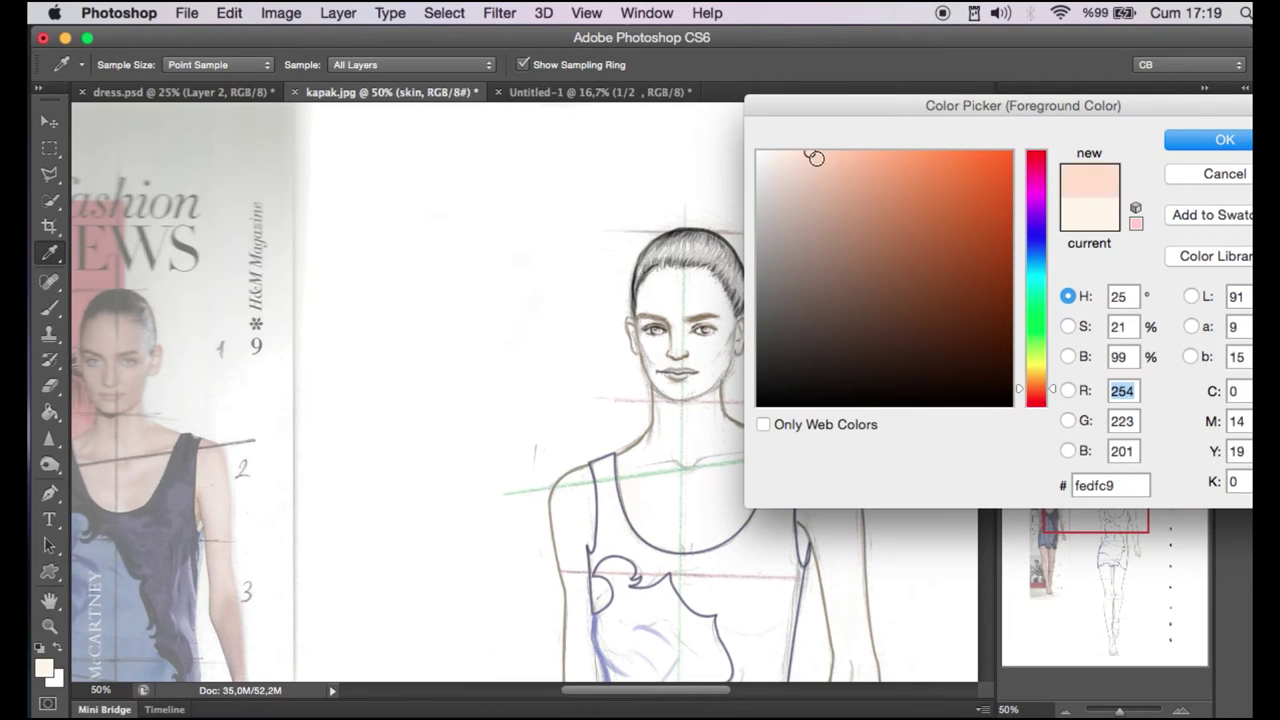
key(Return)
Zoom in on the face with a size 32 brush and sample the pink test dab.
key(b)
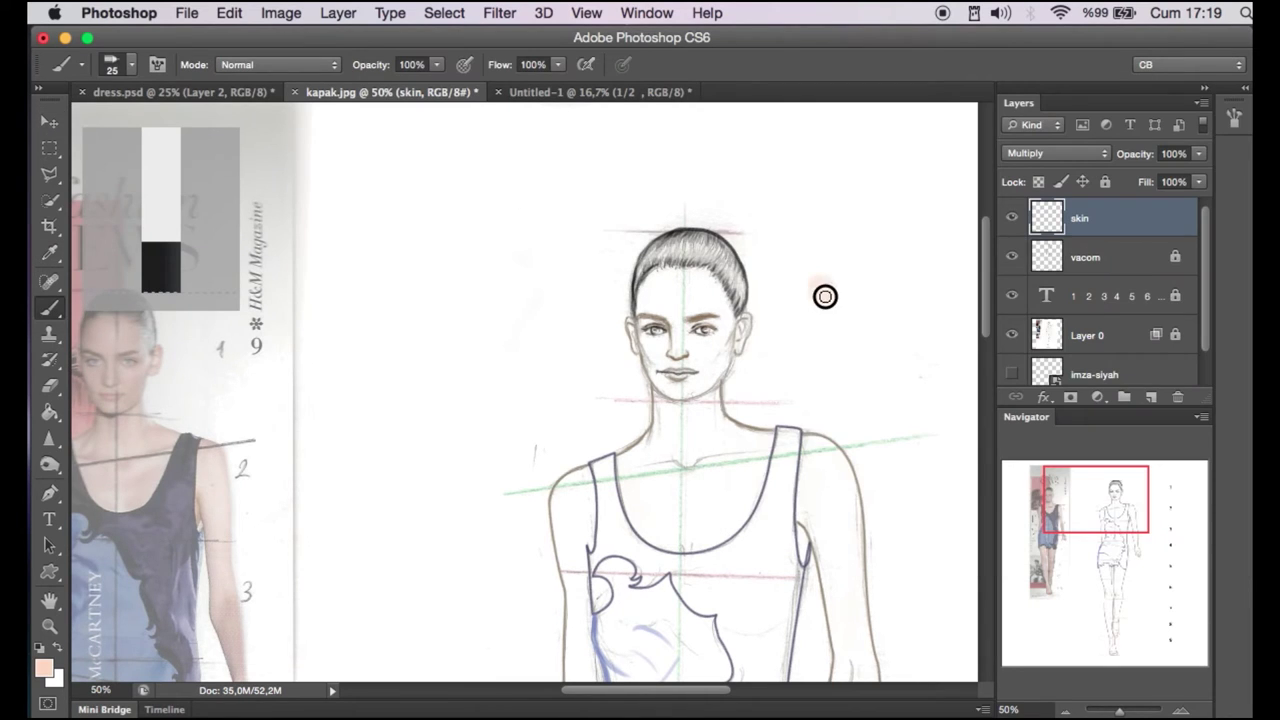
drag(750, 399, 706, 300)
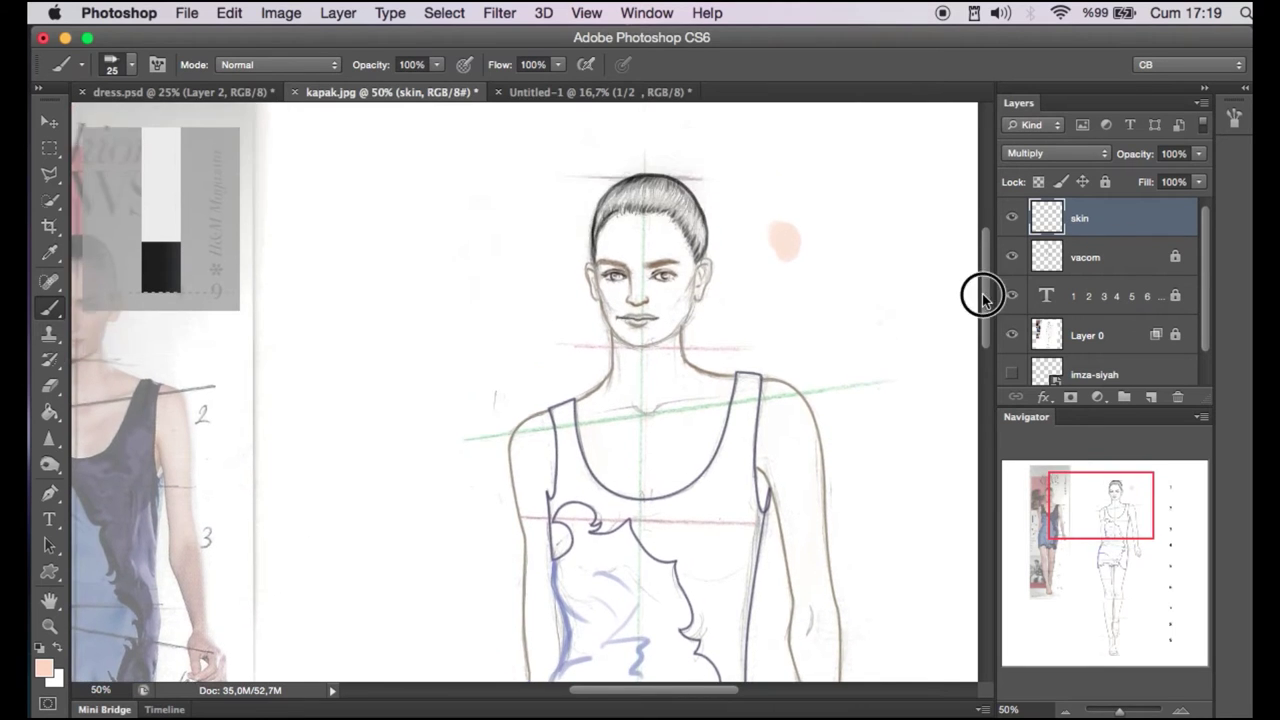
key(super+plus)
right_click(666, 206)
key(Return)
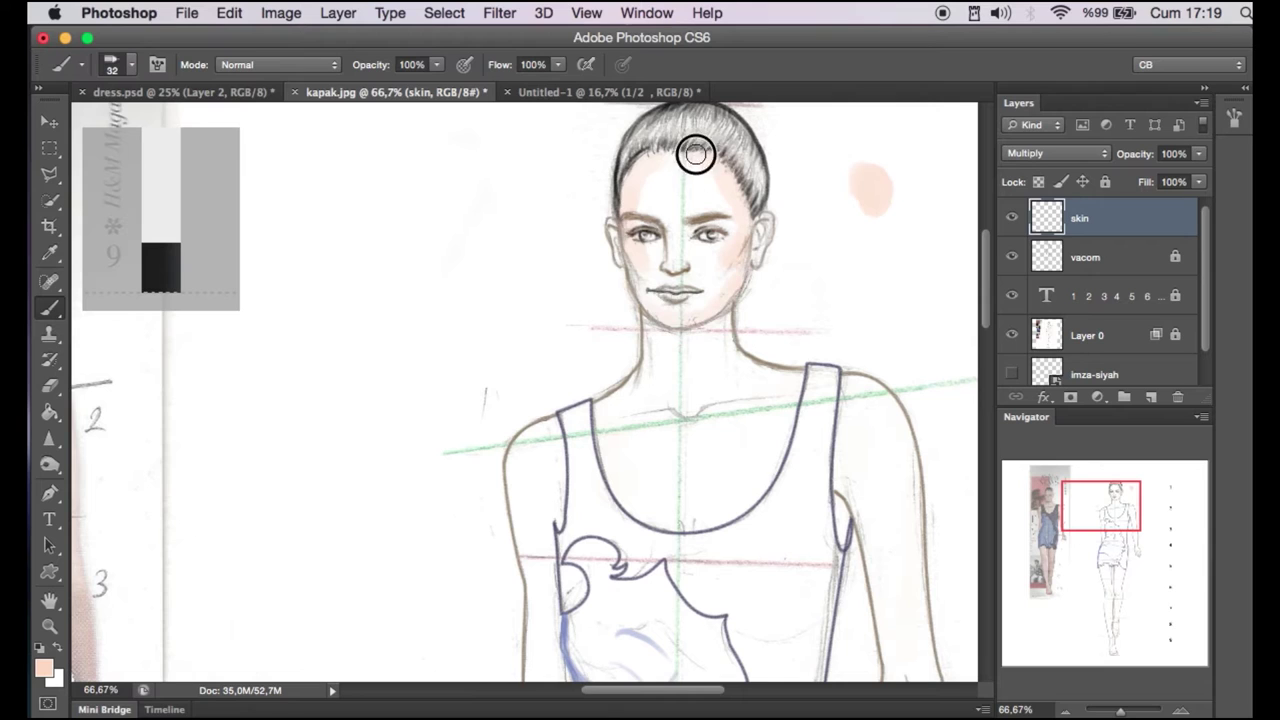
alt+click(871, 185)
right_click(655, 165)
key(Return)
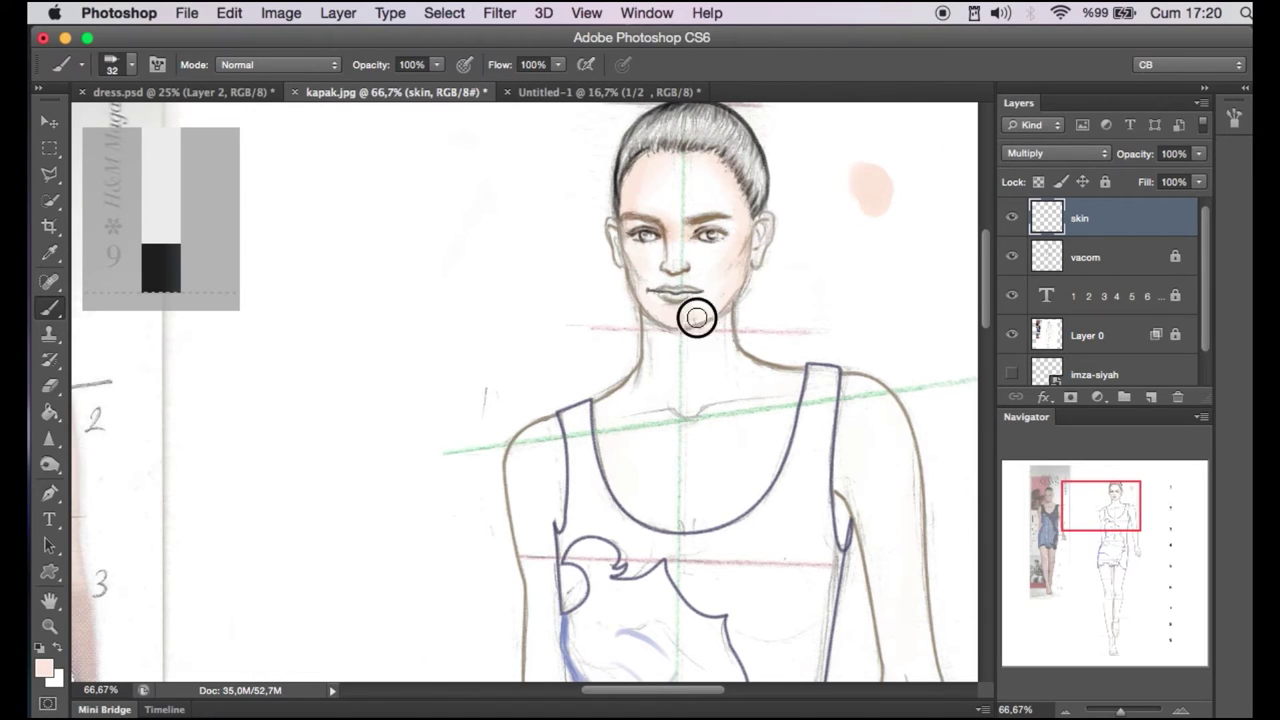
Hide Layer 0 and brush the pink skin tone across the neck and chest.
click(1012, 335)
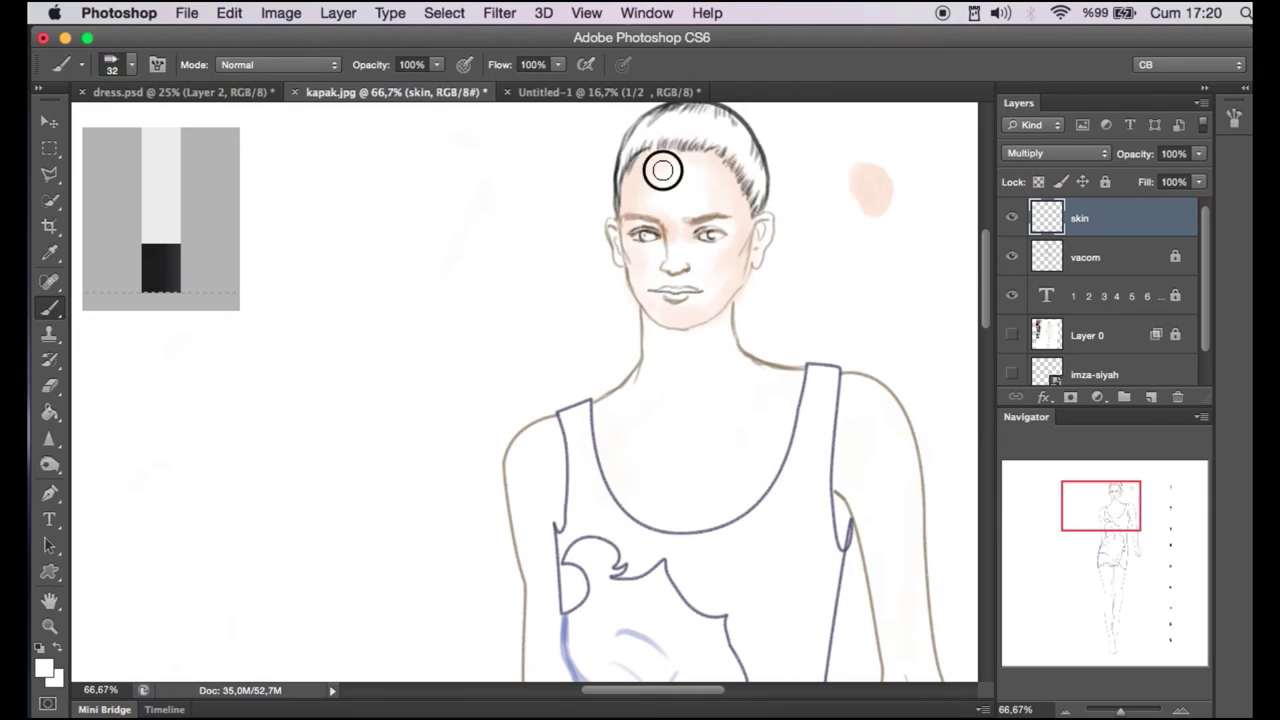
key(x)
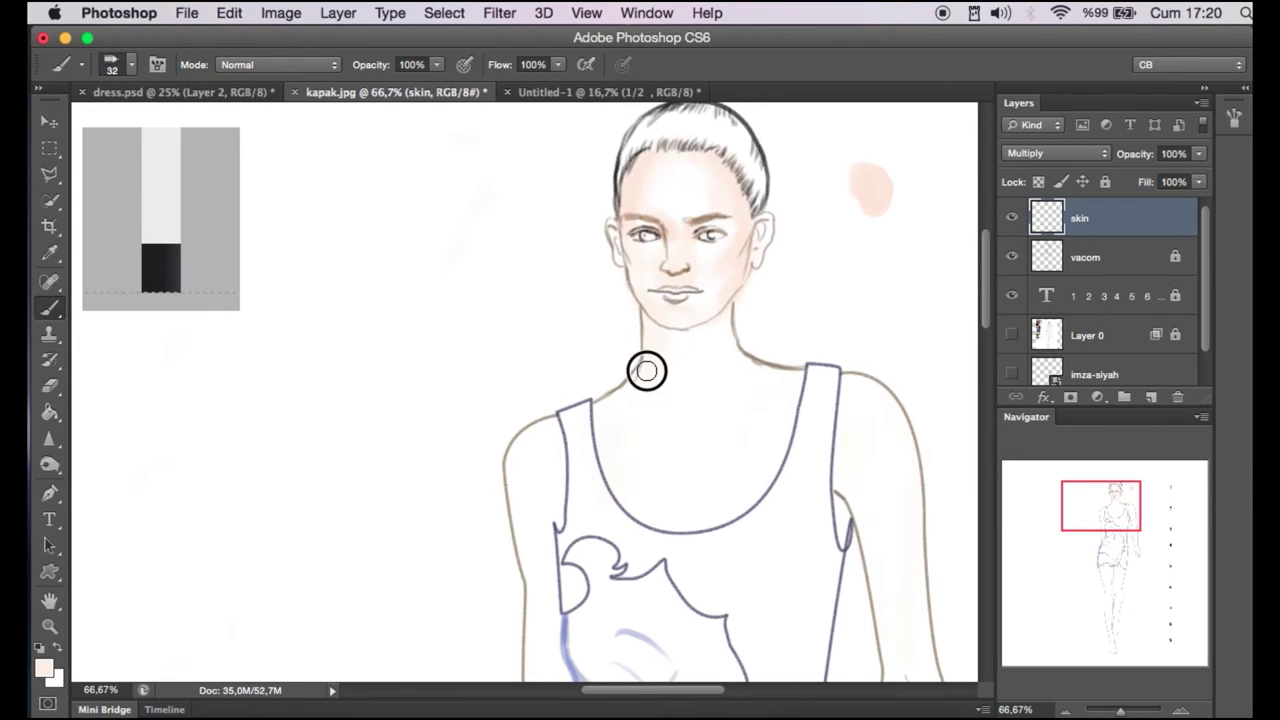
key(bracketright)
mouse_move(649, 400)
mouse_down()
mouse_move(609, 443)
mouse_move(743, 500)
mouse_move(773, 408)
mouse_move(614, 434)
mouse_move(694, 398)
mouse_move(651, 383)
mouse_move(742, 378)
mouse_move(658, 451)
mouse_move(679, 453)
mouse_up()
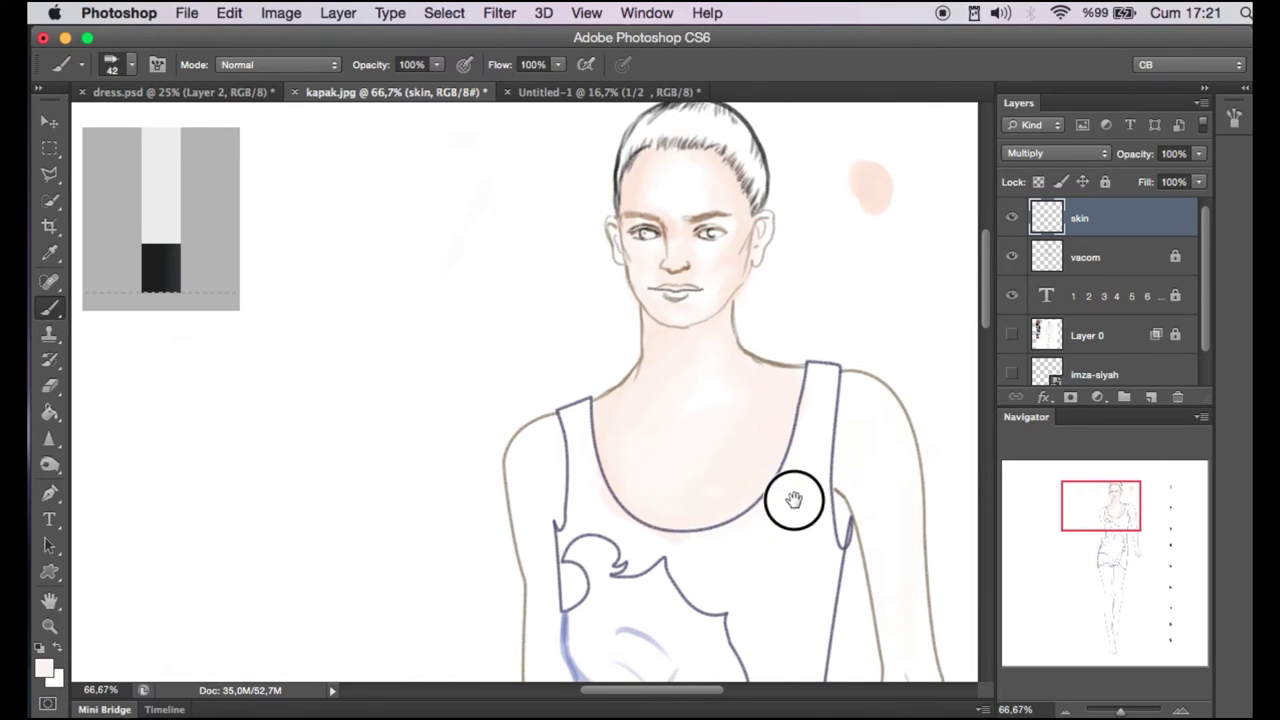
Paint the pink skin tone along the arm and upper legs with an enlarged brush.
drag(794, 500, 666, 510)
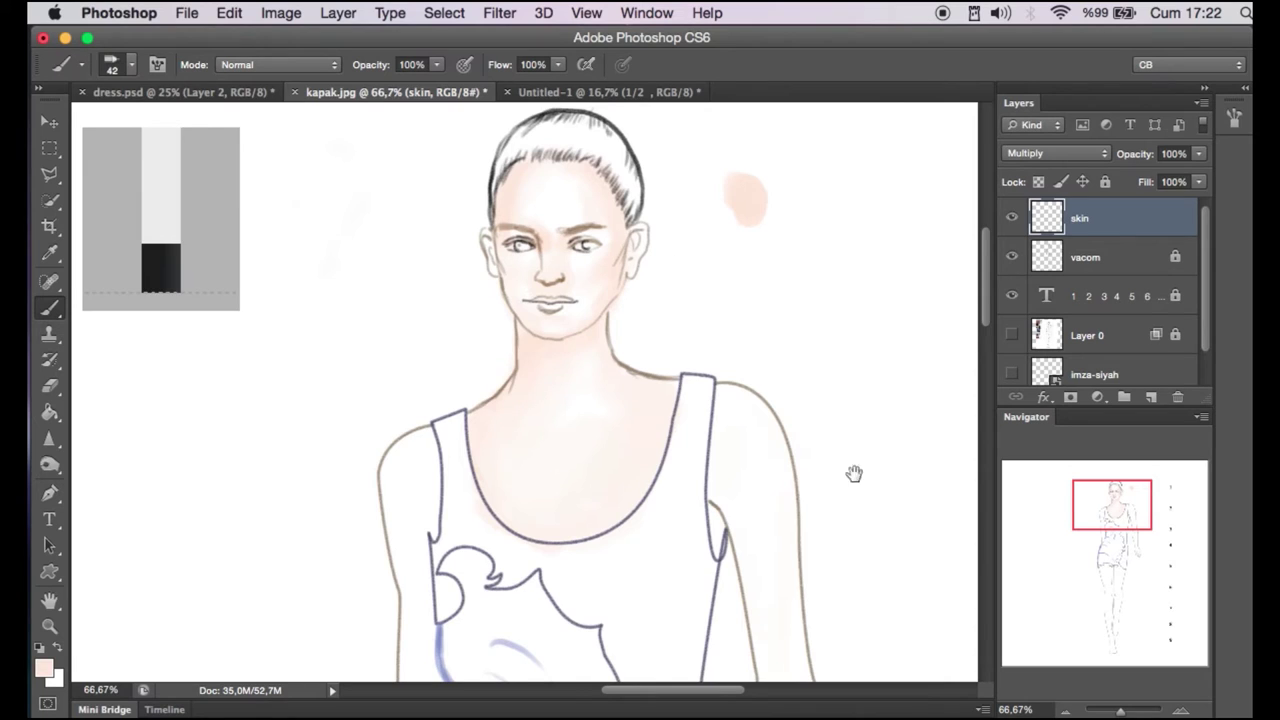
drag(853, 473, 823, 291)
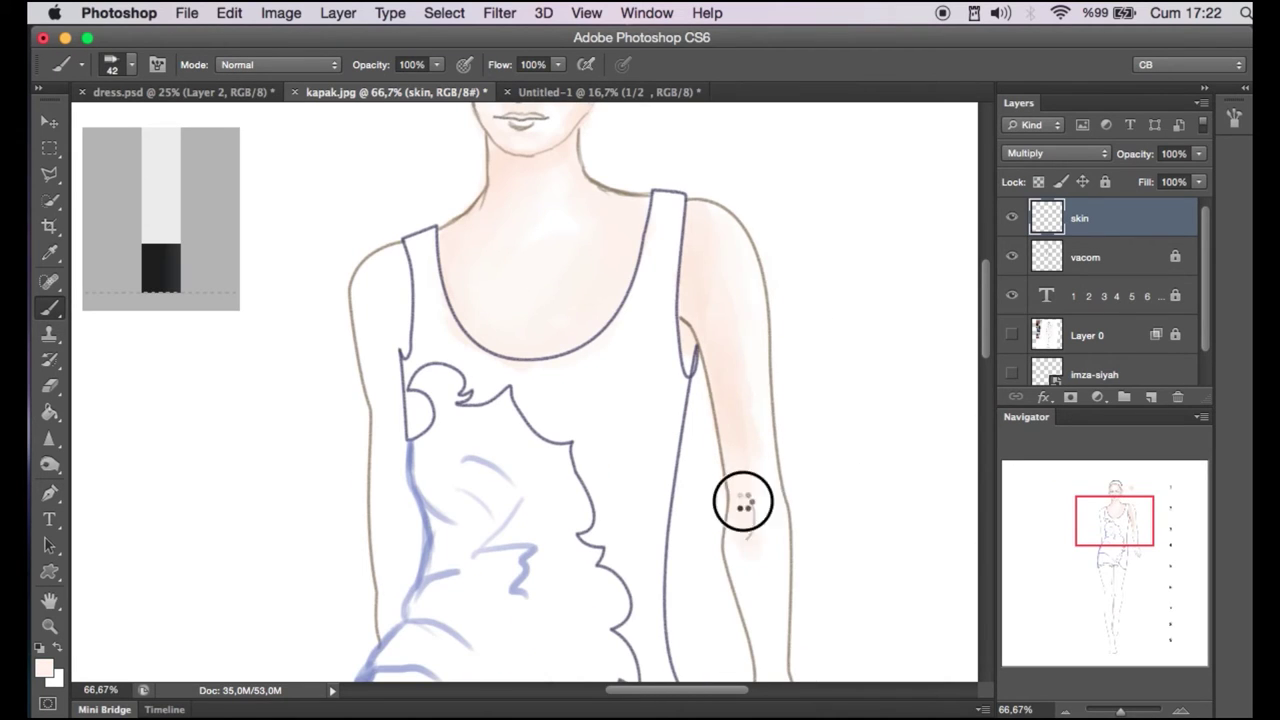
drag(786, 551, 716, 429)
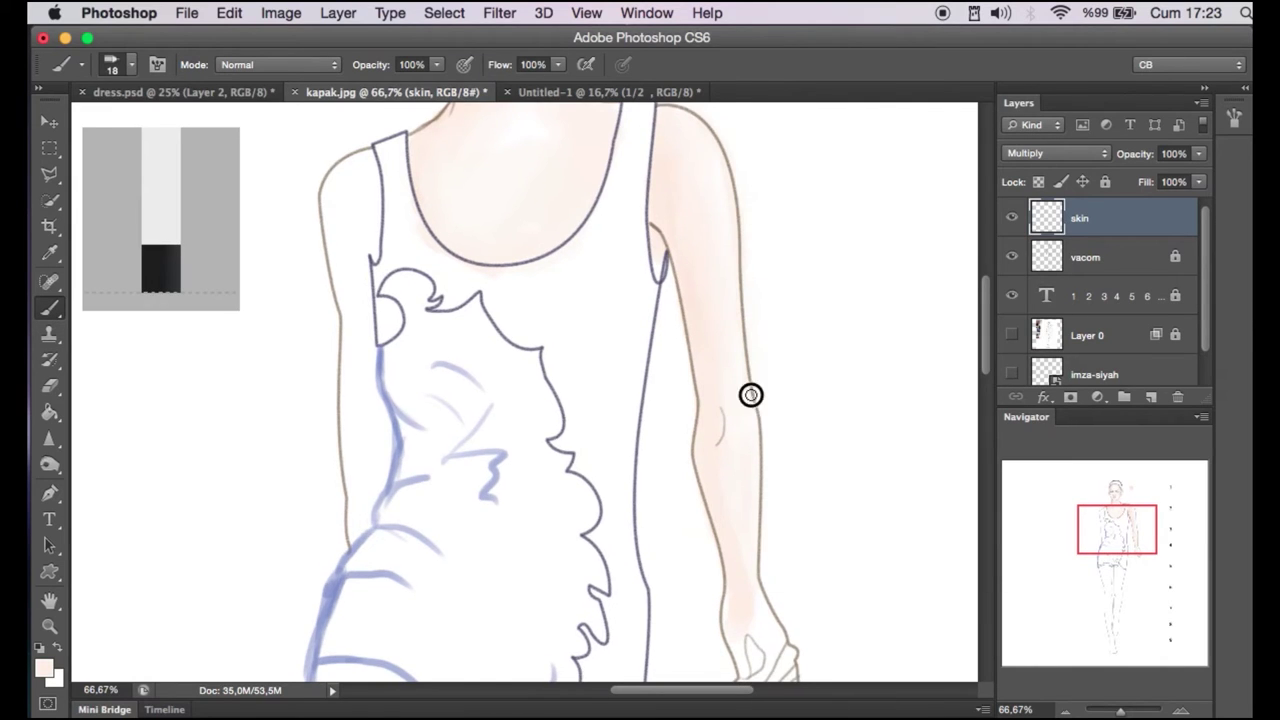
scroll(751, 395, down, 3)
scroll(751, 621, up, 5)
scroll(751, 621, left, 2)
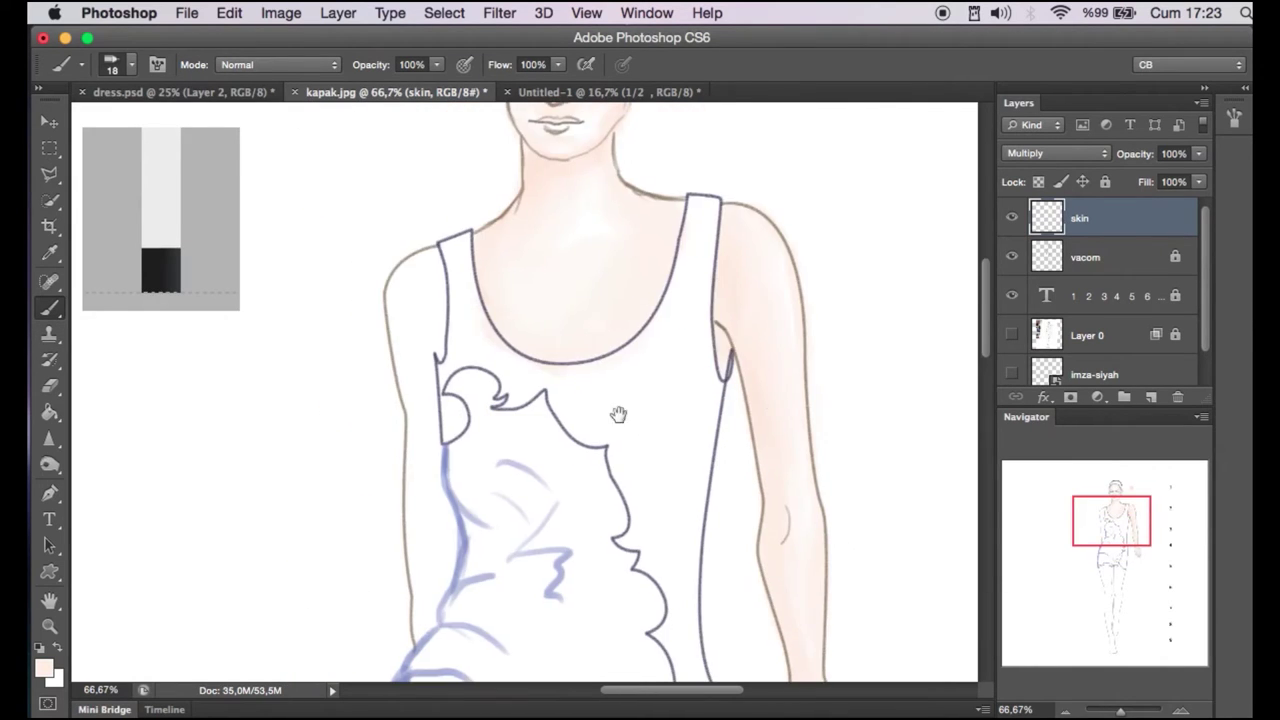
drag(618, 414, 693, 532)
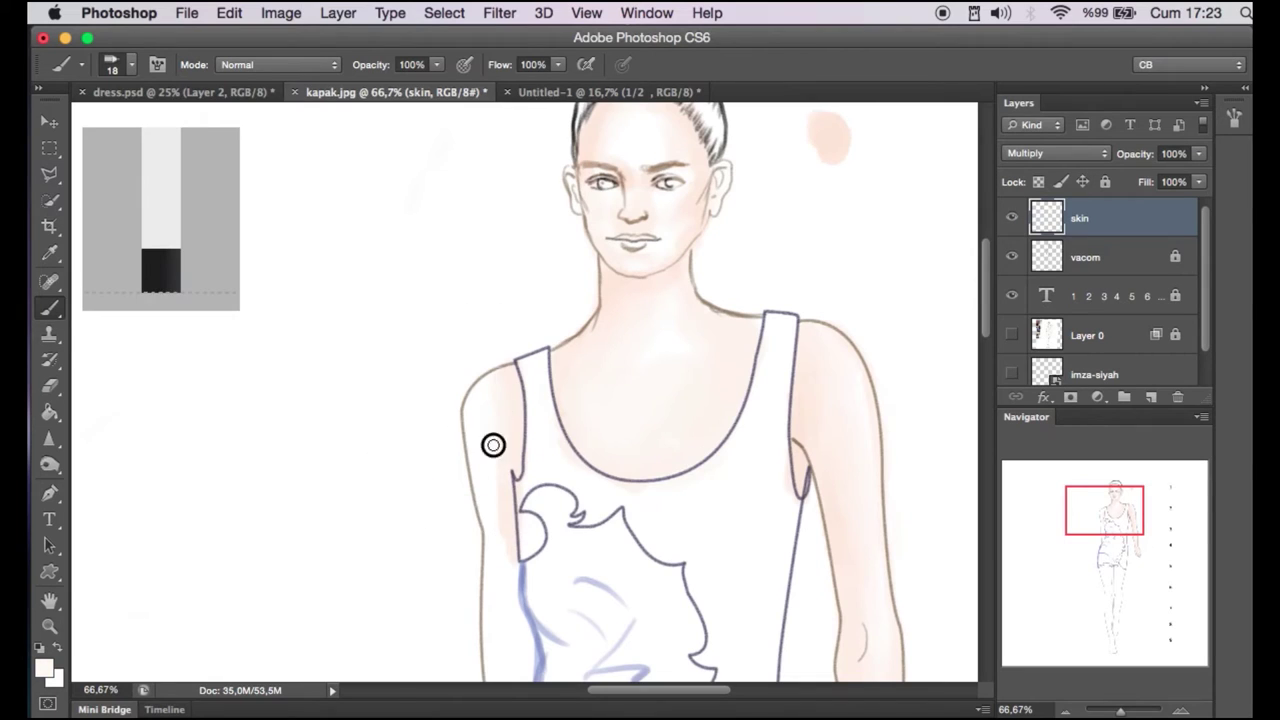
scroll(729, 314, down, 2)
scroll(489, 537, down, 5)
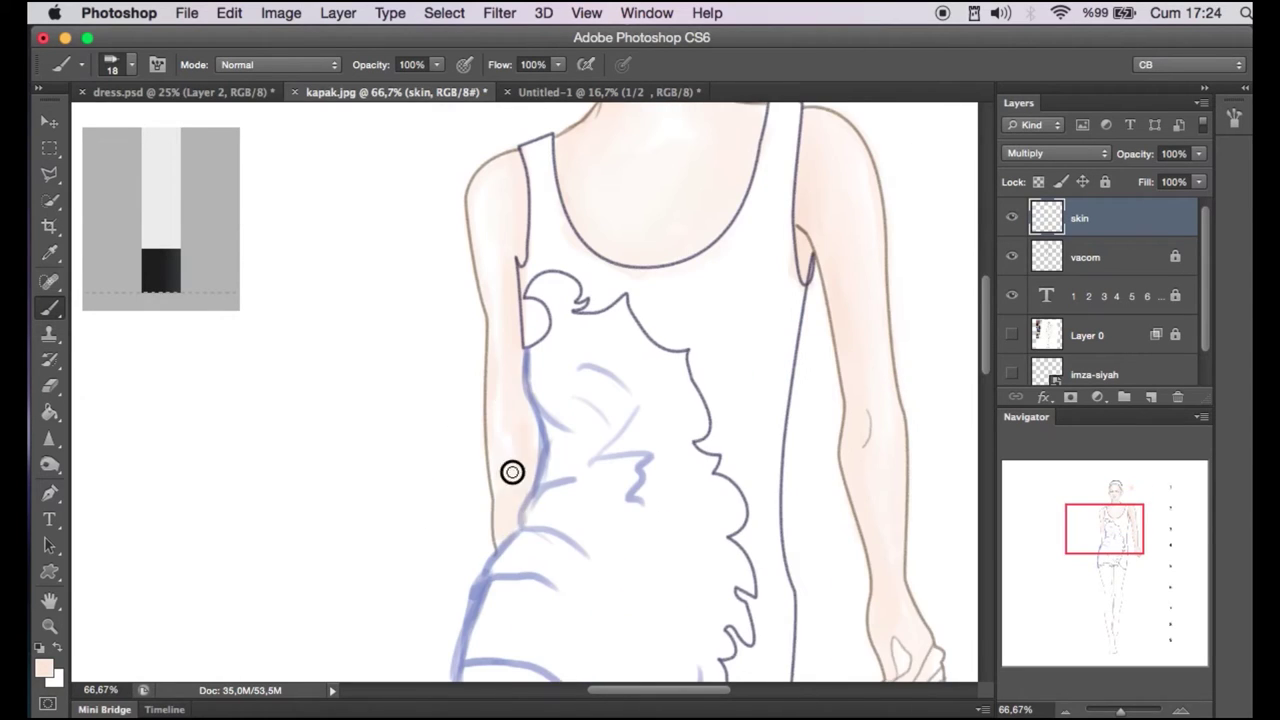
scroll(624, 514, up, 2)
key(bracketright)
key(bracketright)
scroll(691, 337, down, 5)
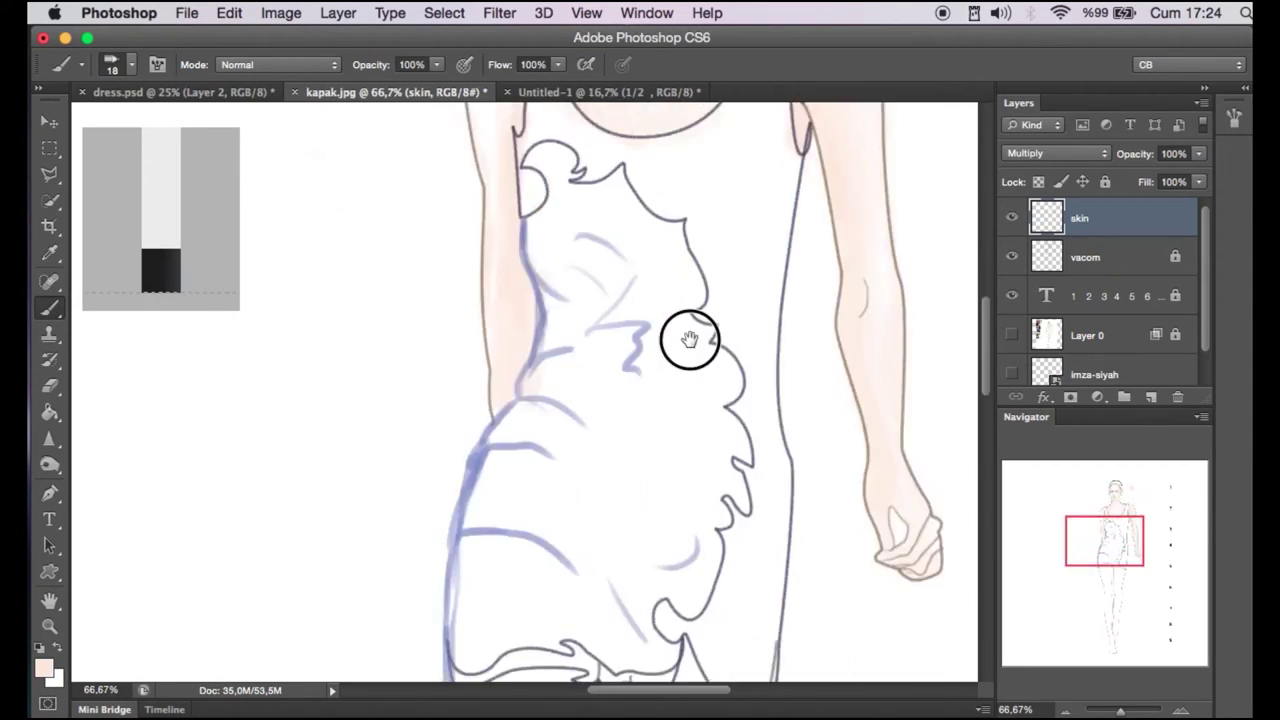
scroll(691, 337, down, 10)
mouse_move(436, 346)
mouse_down()
mouse_move(443, 337)
mouse_move(514, 419)
mouse_move(463, 357)
mouse_move(569, 491)
mouse_move(574, 537)
mouse_up()
Blend white highlight strokes down the legs.
key(x)
scroll(438, 372, down, 5)
scroll(574, 537, down, 2)
drag(596, 454, 580, 523)
scroll(580, 523, down, 2)
scroll(563, 566, down, 2)
drag(583, 454, 561, 626)
scroll(563, 566, down, 2)
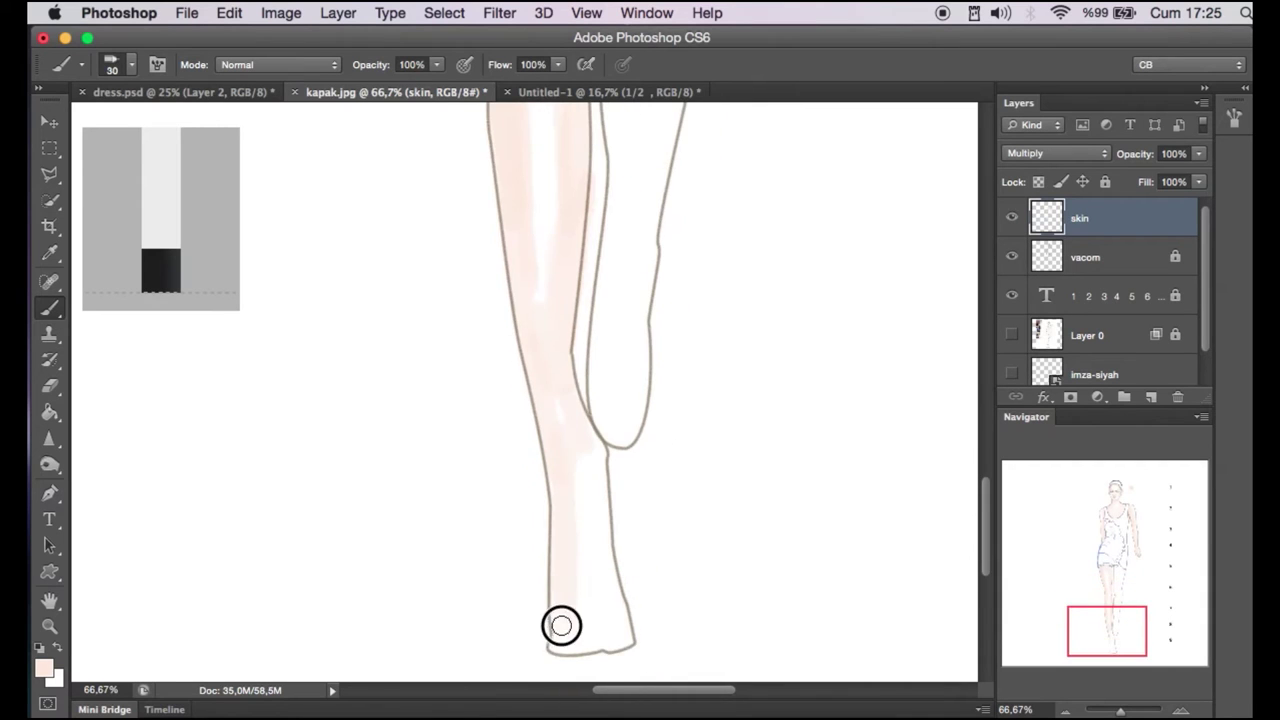
scroll(586, 331, up, 3)
scroll(543, 380, up, 3)
scroll(586, 563, down, 2)
Sample the light pink skin tone and paint it over the right thigh.
alt+click(591, 381)
alt+click(598, 654)
scroll(646, 173, up, 2)
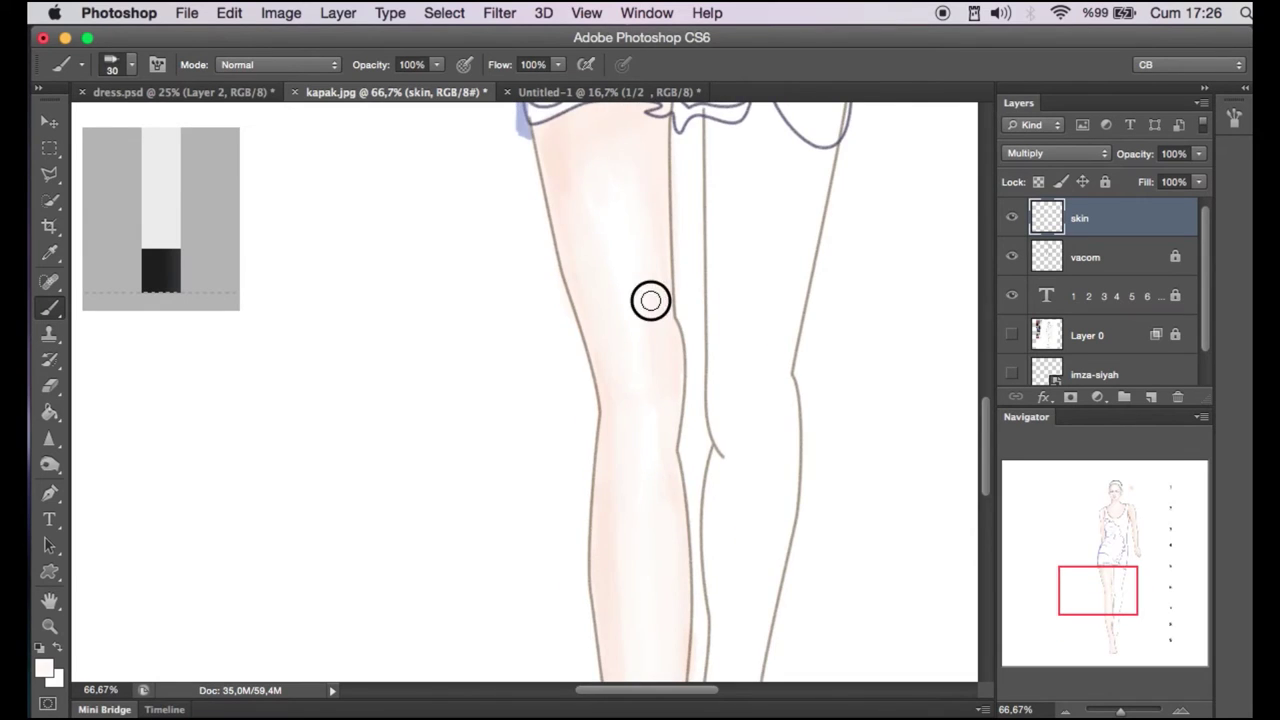
scroll(650, 300, up, 2)
alt+click(560, 337)
mouse_move(634, 343)
mouse_down()
mouse_move(551, 449)
mouse_move(585, 500)
mouse_up()
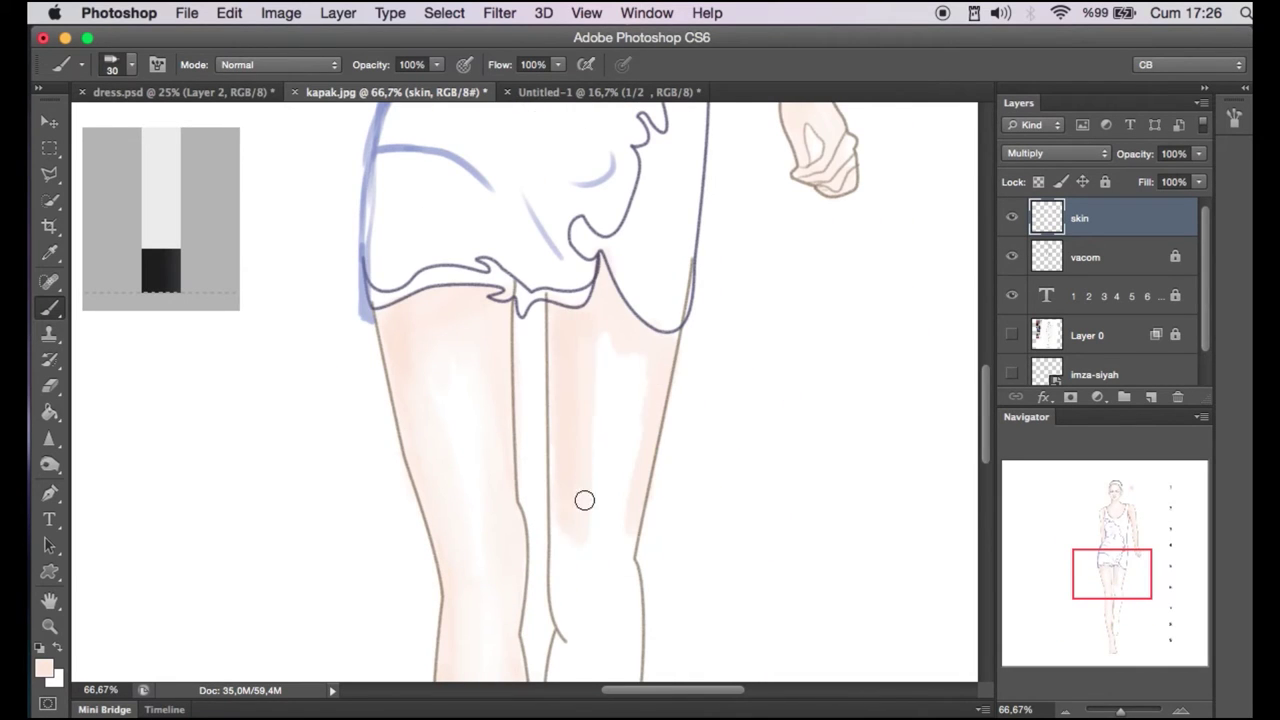
scroll(620, 440, down, 3)
scroll(640, 506, down, 2)
scroll(660, 520, down, 2)
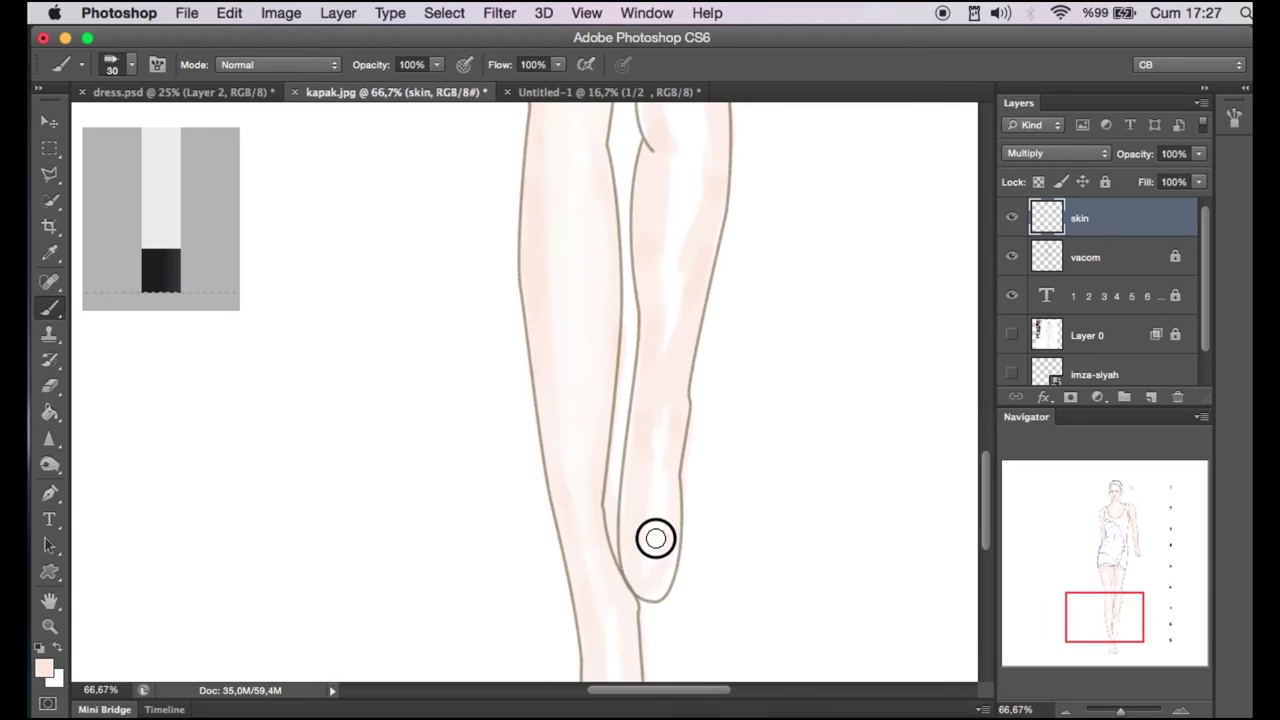
scroll(650, 510, up, 1)
Sample lighter thigh tones and switch to the 27 px watercolour brush tip.
alt+click(697, 271)
scroll(667, 351, up, 1)
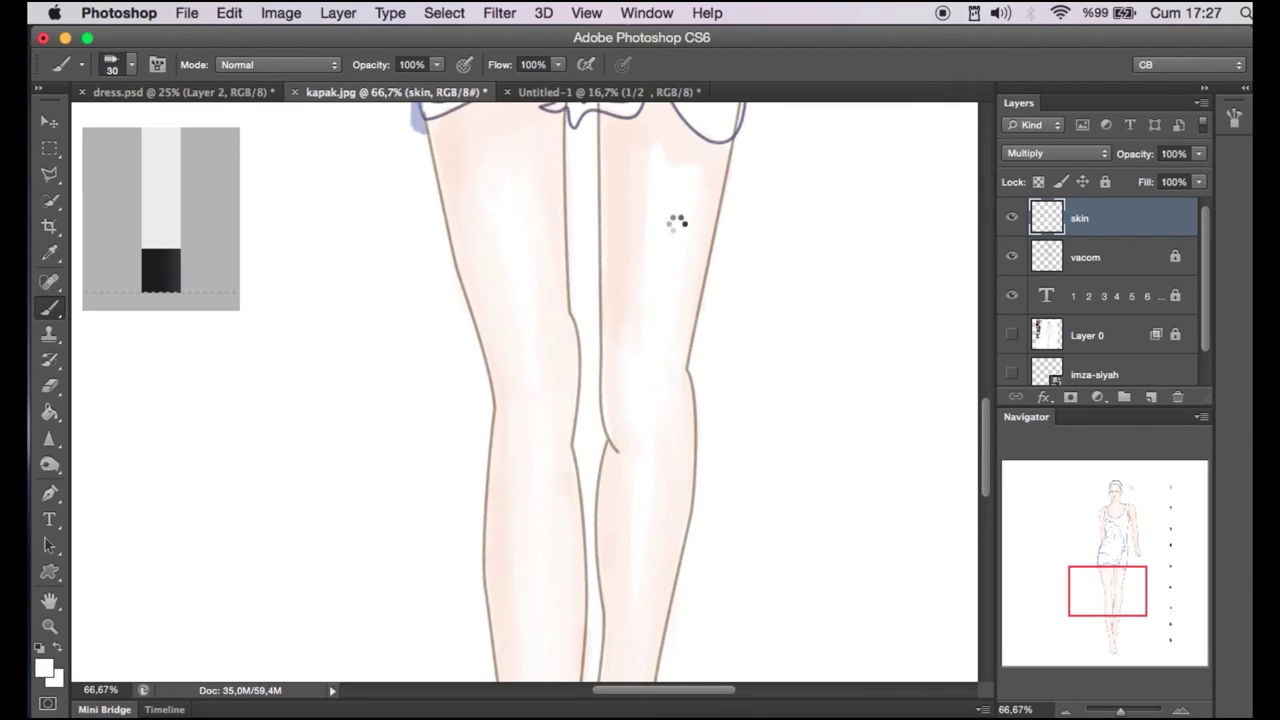
alt+click(608, 165)
scroll(650, 360, down, 2)
right_click(660, 300)
double_click(909, 512)
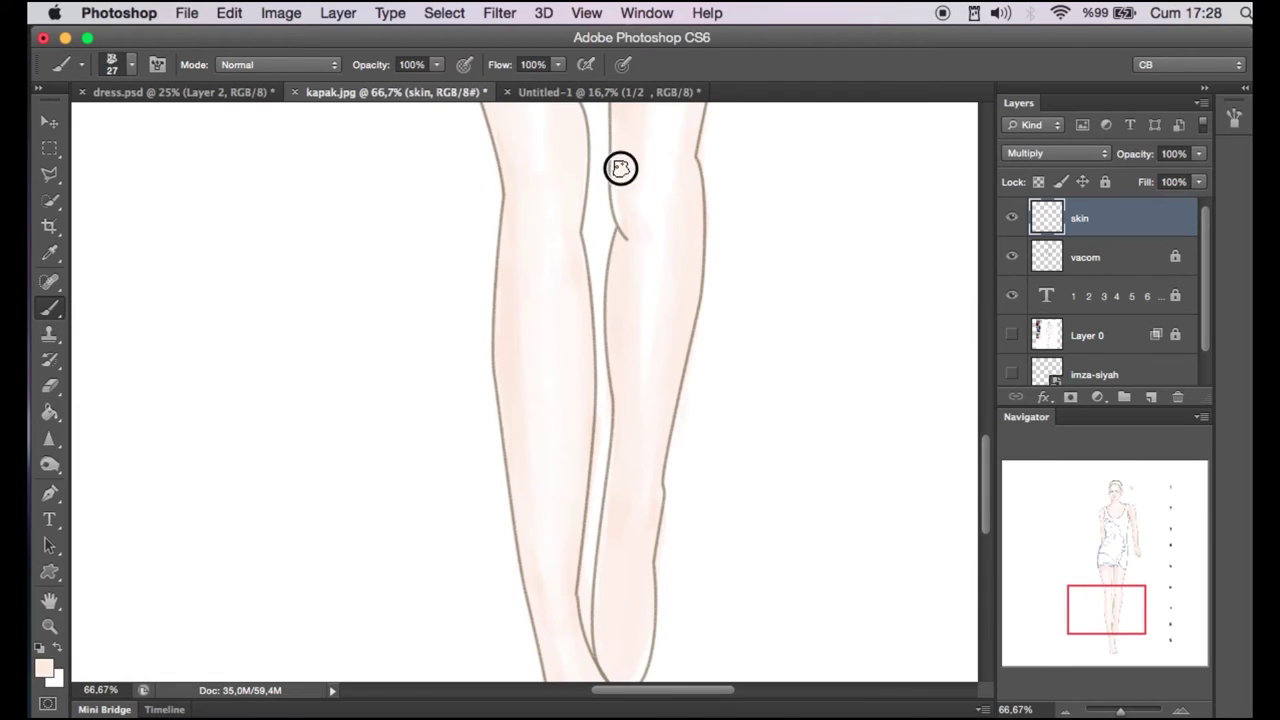
scroll(648, 462, up, 2)
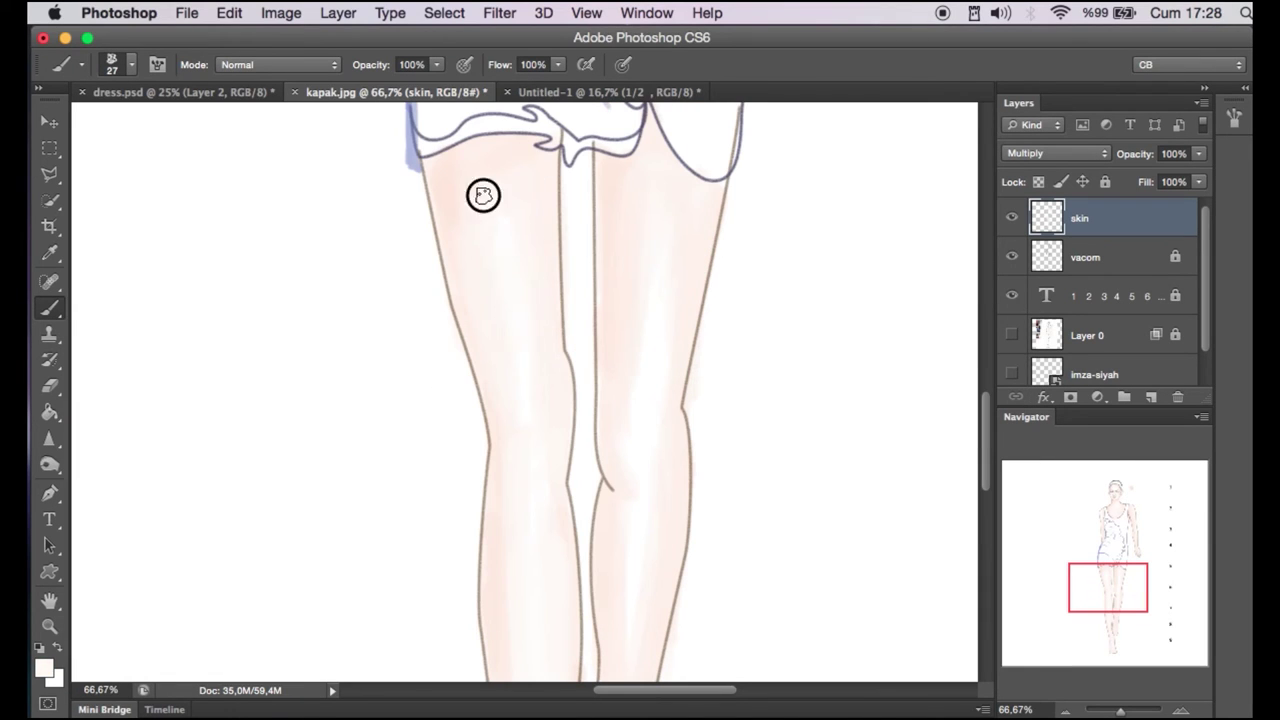
scroll(677, 228, down, 2)
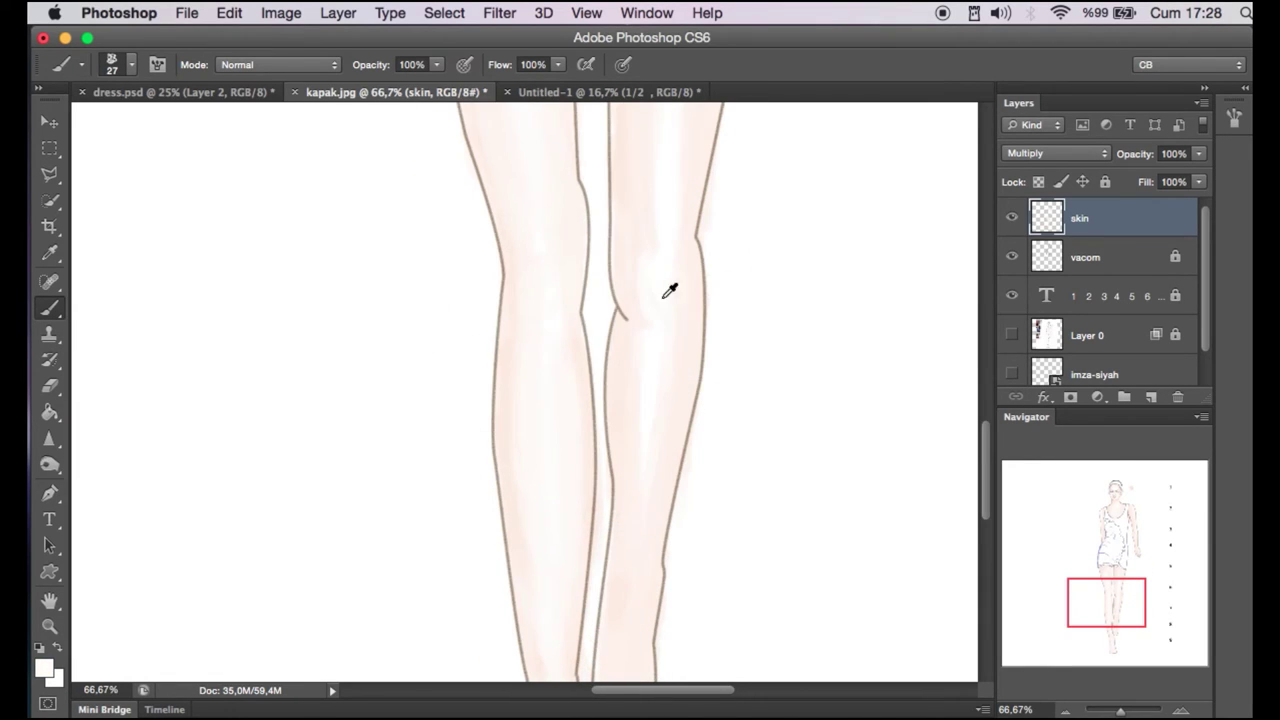
Set the brush to 68% opacity and 51% flow and fit the whole figure on screen.
key(6)
key(8)
key(shift+5)
key(shift+1)
key(ctrl+0)
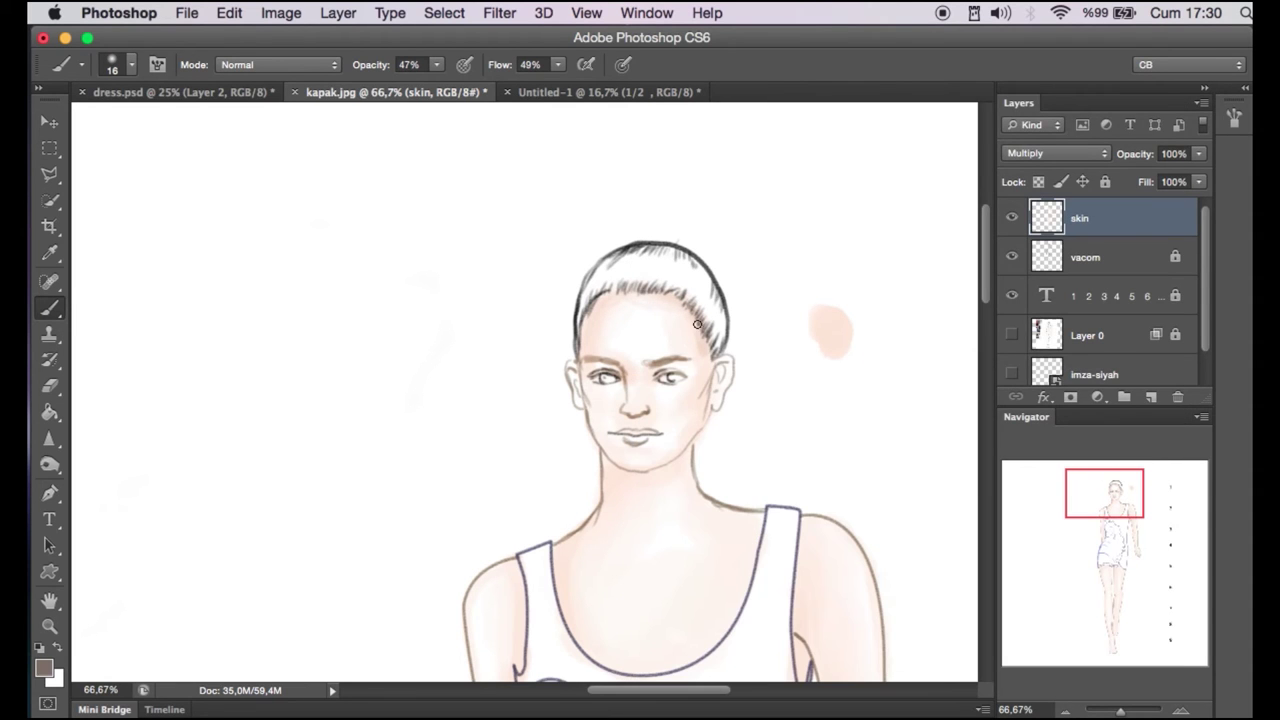
Choose a new salmon skin tone at full opacity and flow, and test it beside the figure.
click(45, 669)
click(876, 184)
key(Return)
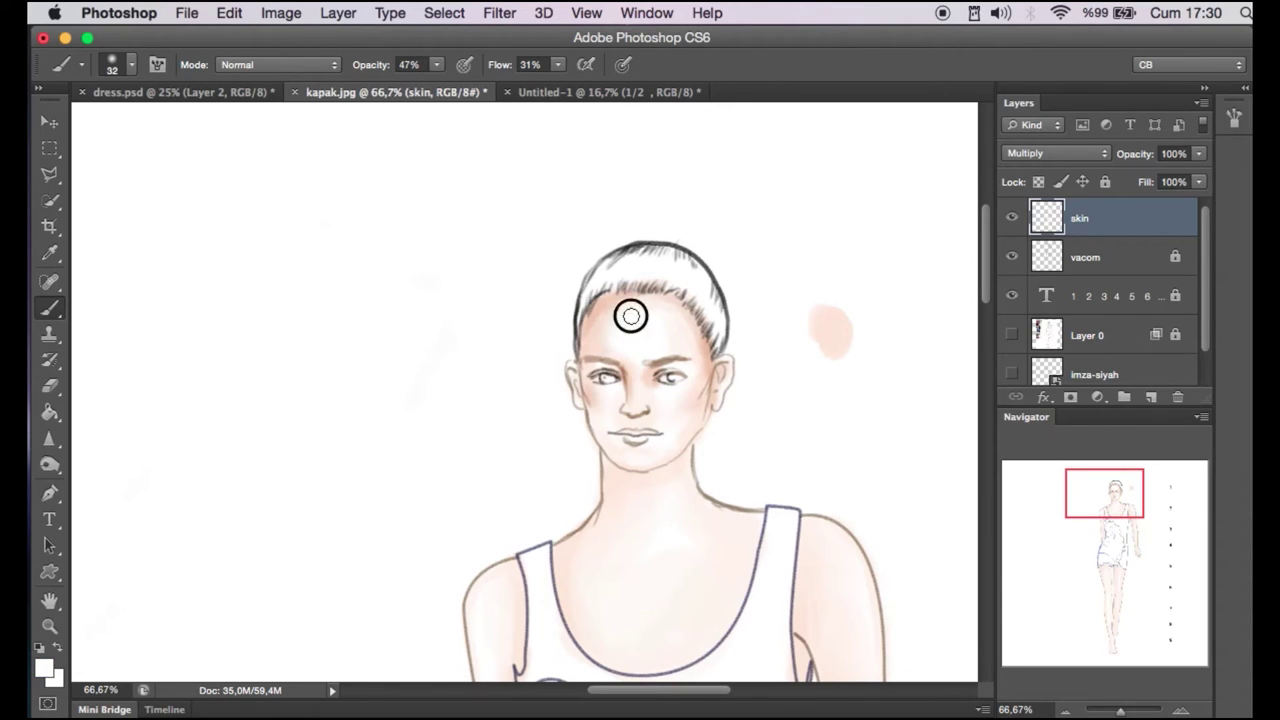
key(0)
key(shift+0)
click(849, 401)
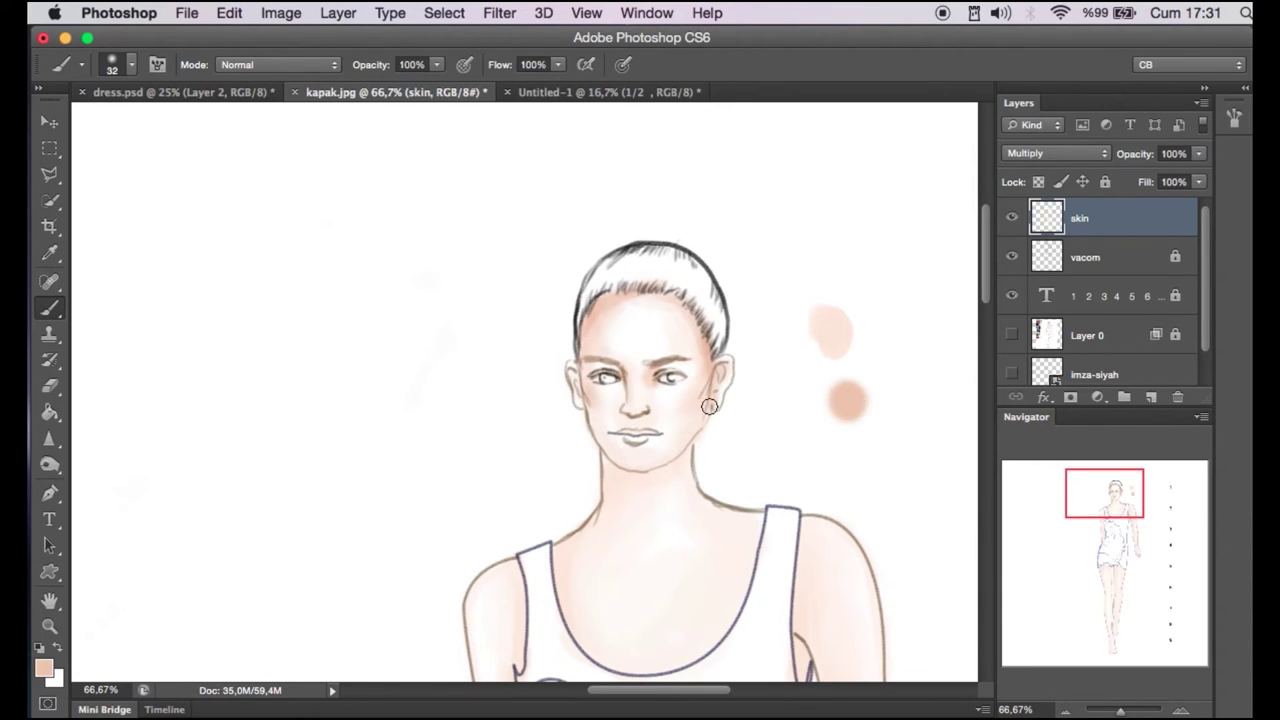
scroll(704, 441, down, 2)
drag(650, 395, 611, 409)
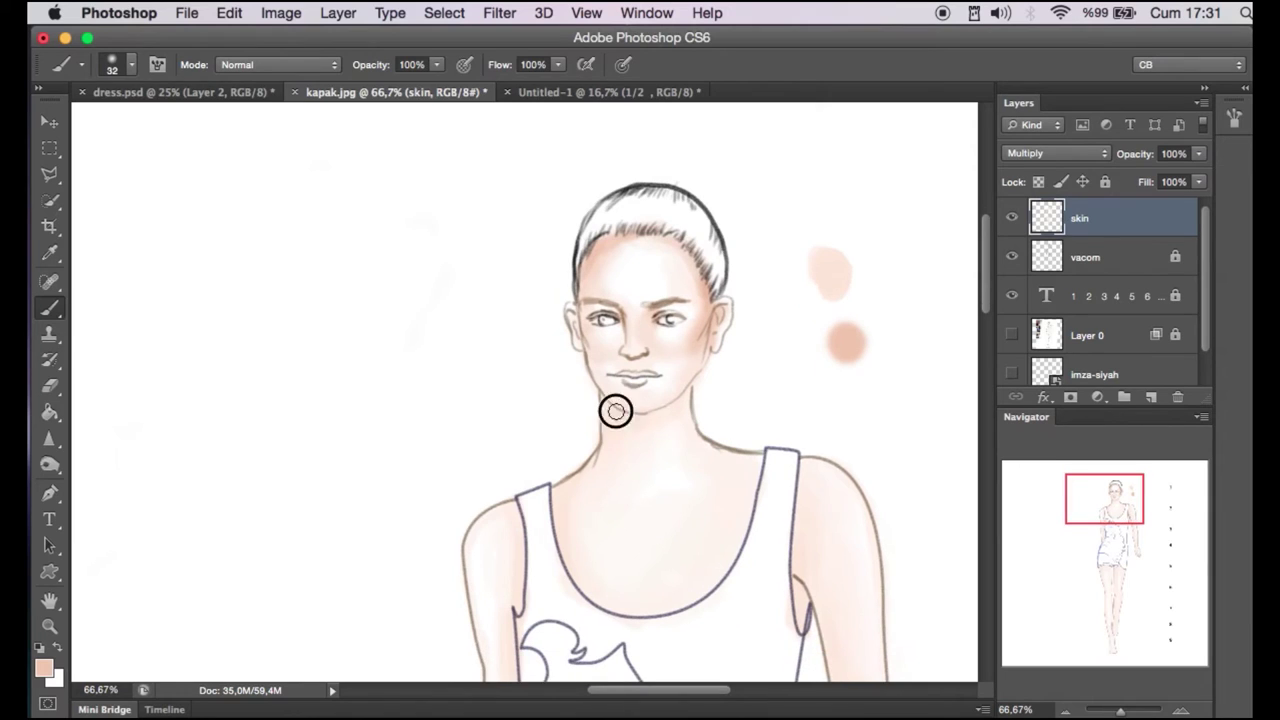
Lower the brush to 53% opacity and 44% flow and choose a brush tip for shading.
key(5)
key(3)
key(shift+4)
key(shift+4)
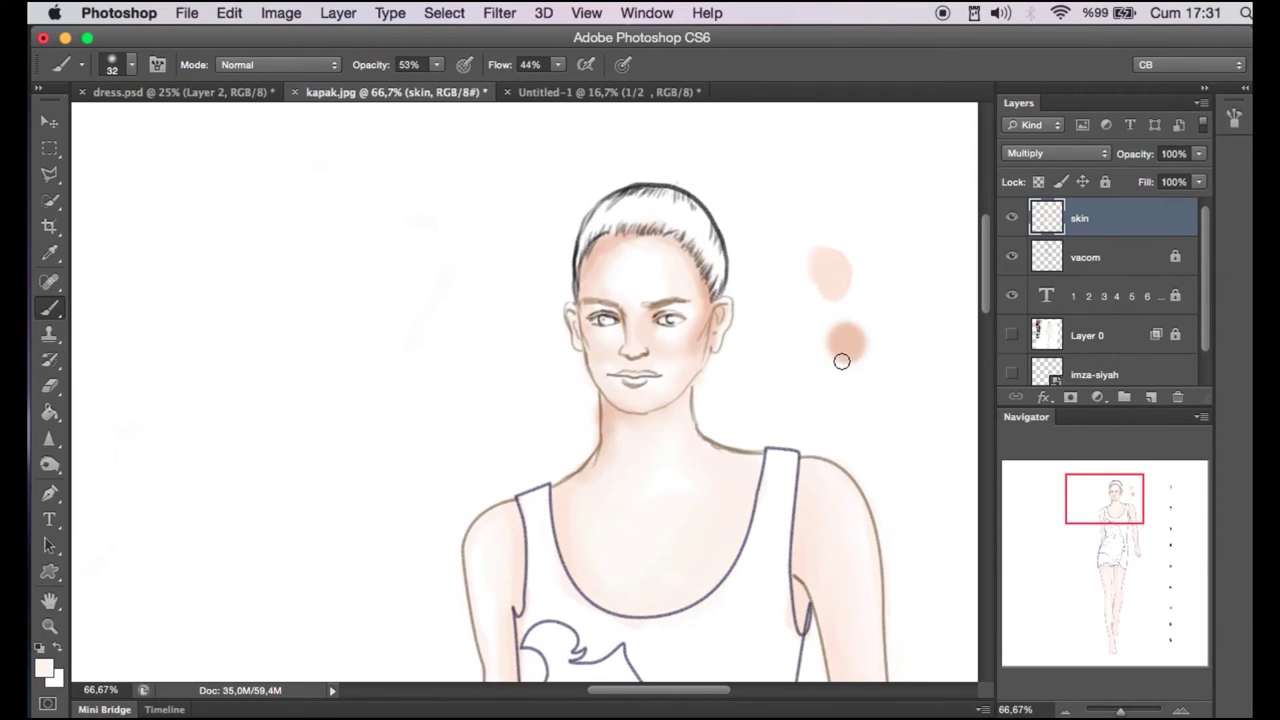
scroll(653, 441, down, 3)
right_click(572, 382)
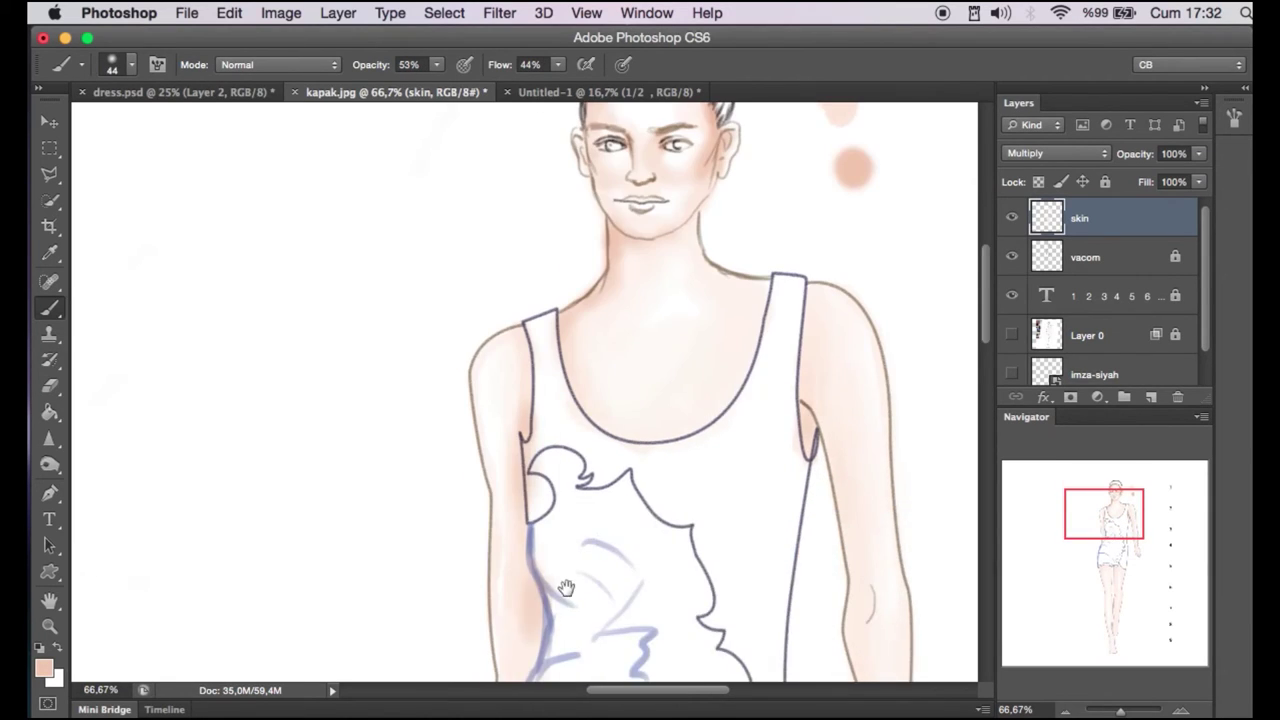
scroll(700, 450, down, 3)
scroll(720, 527, down, 3)
scroll(720, 527, down, 3)
scroll(730, 490, down, 2)
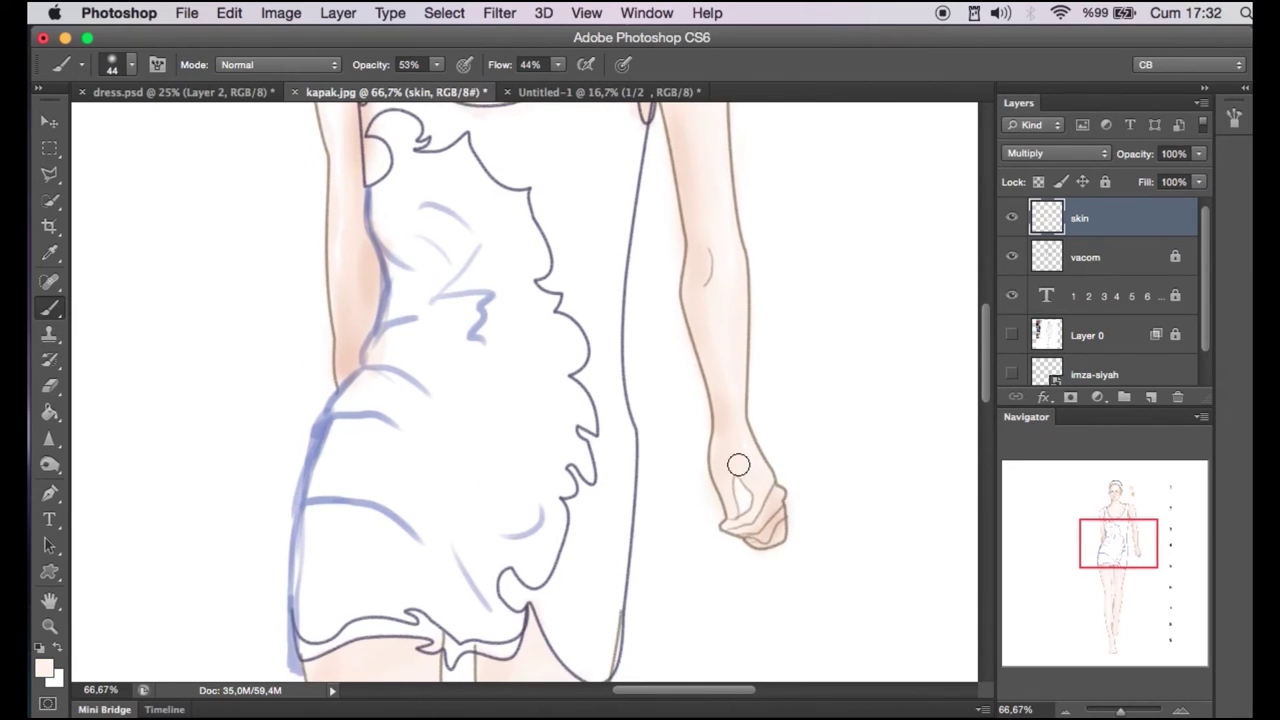
scroll(737, 471, down, 3)
scroll(414, 540, down, 2)
scroll(599, 434, down, 1)
scroll(537, 554, down, 4)
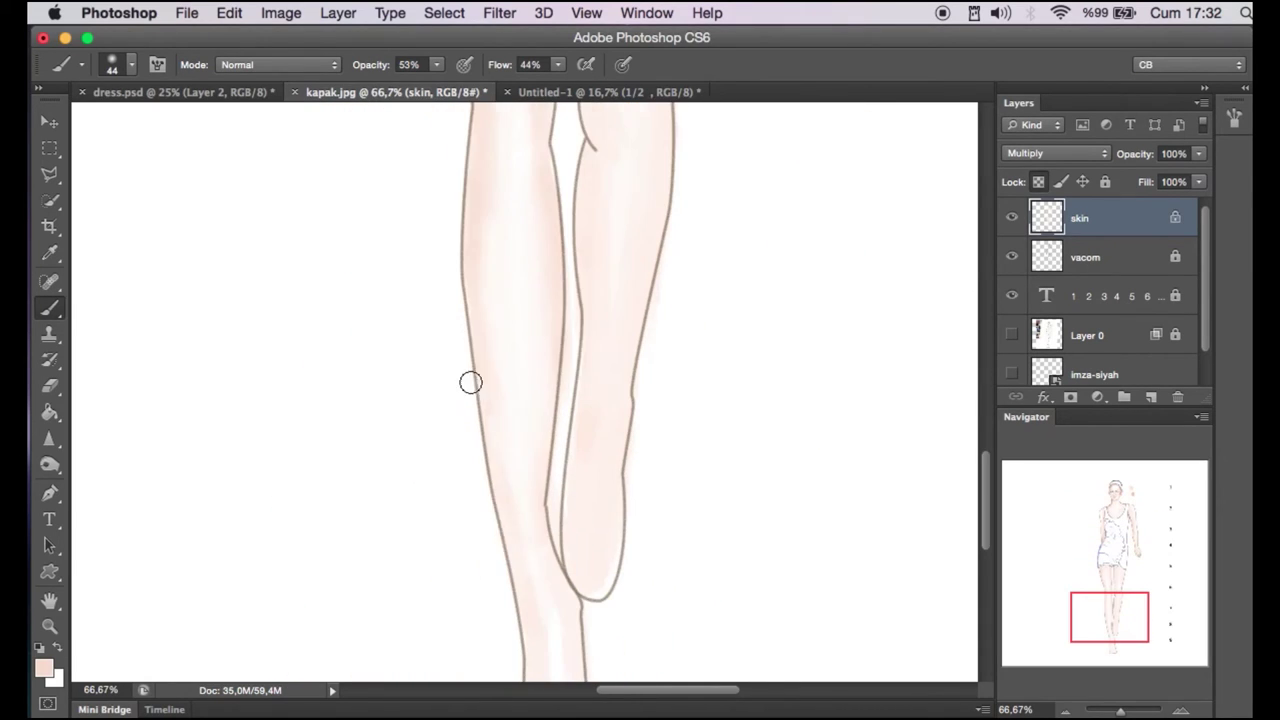
scroll(505, 340, up, 2)
Sample the skin pink, carry the shading down to the feet, and erase stray paint.
alt+click(509, 520)
scroll(550, 175, up, 3)
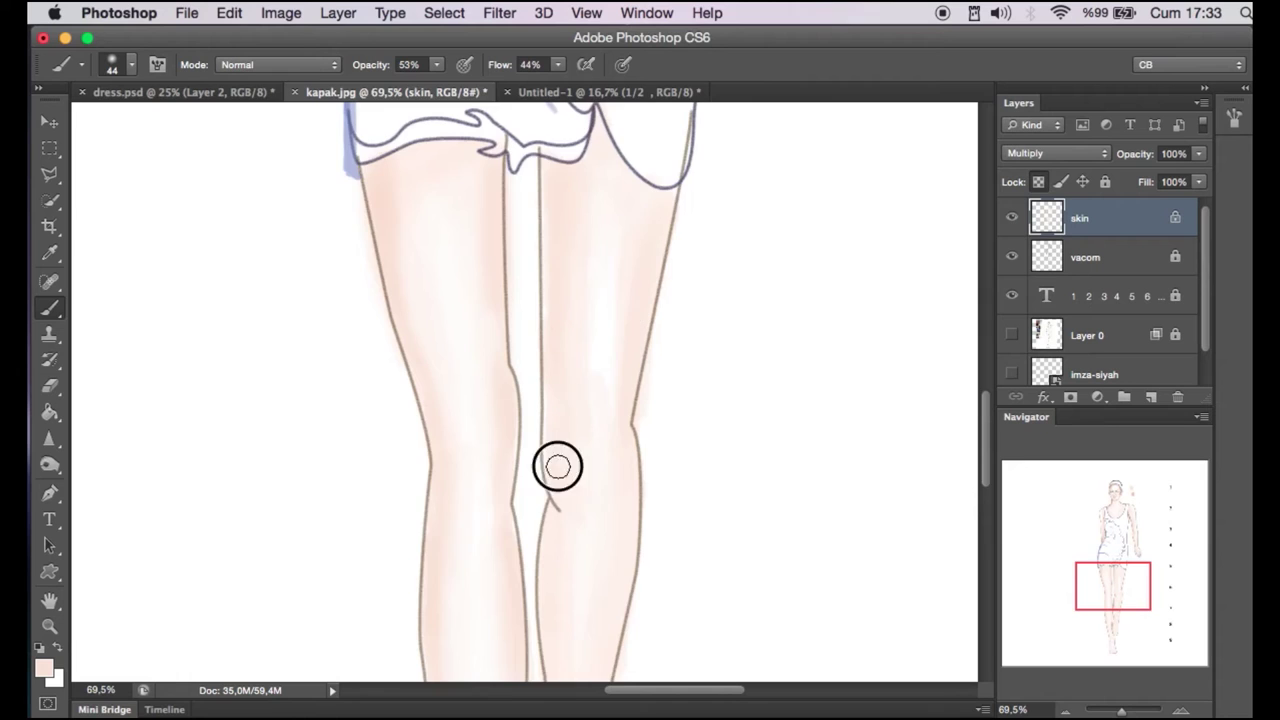
scroll(557, 466, down, 2)
key(0)
scroll(614, 486, down, 3)
key(e)
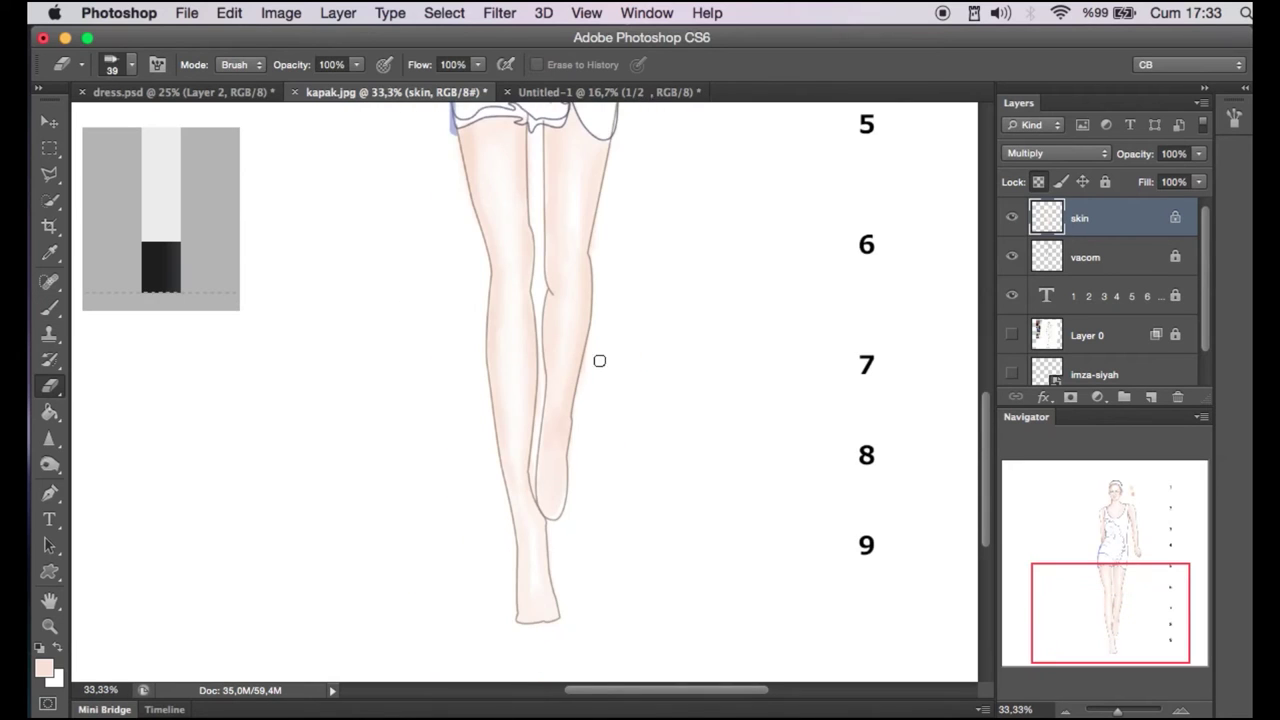
scroll(599, 360, up, 5)
scroll(480, 314, up, 2)
scroll(710, 224, up, 2)
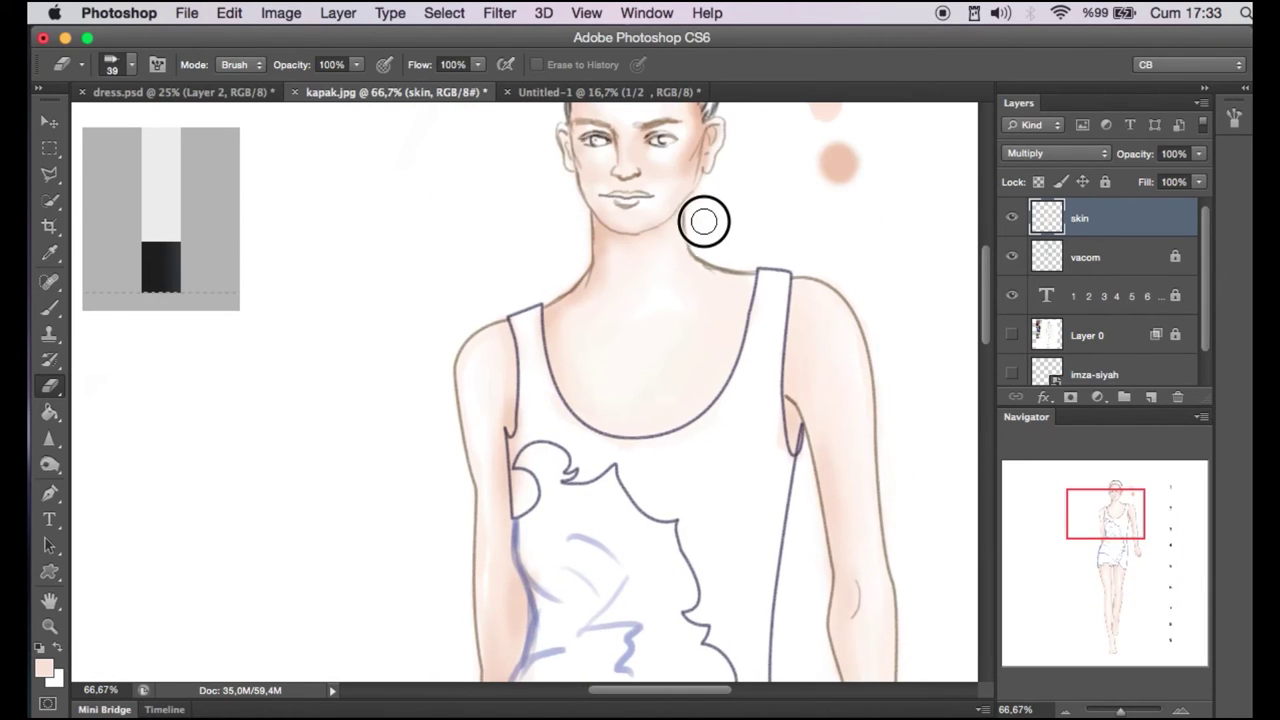
Create a layer named 'make up' and set the paint colour to light blue 92c2eb.
text(make up)
key(Return)
key(ctrl+1)
key(Return)
key(b)
right_click(795, 372)
key(Escape)
key(ctrl+plus)
Paint both irises light blue, then pick a darker blue.
right_click(617, 305)
double_click(675, 447)
click(575, 316)
click(780, 316)
click(44, 668)
click(891, 237)
click(1206, 134)
Switch to black with a 5 px brush at 67% opacity and 28% flow for the lashes.
key(d)
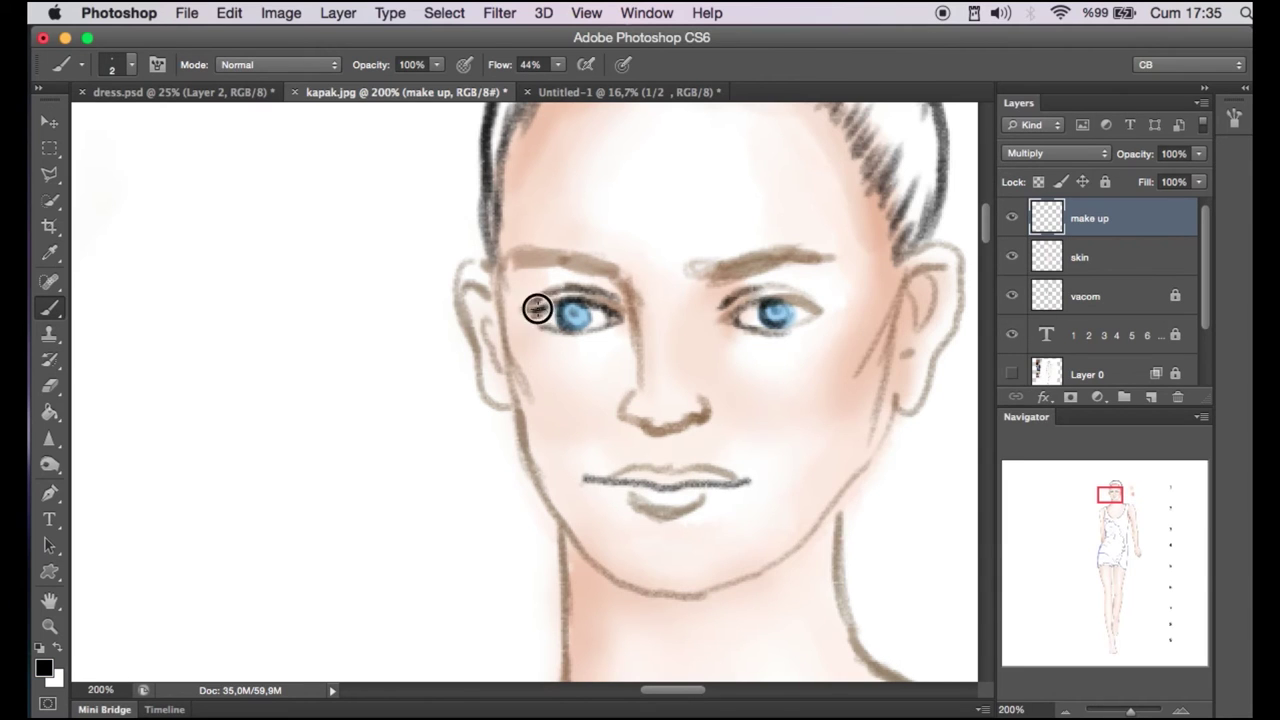
right_click(654, 336)
click(543, 325)
drag(557, 64, 605, 80)
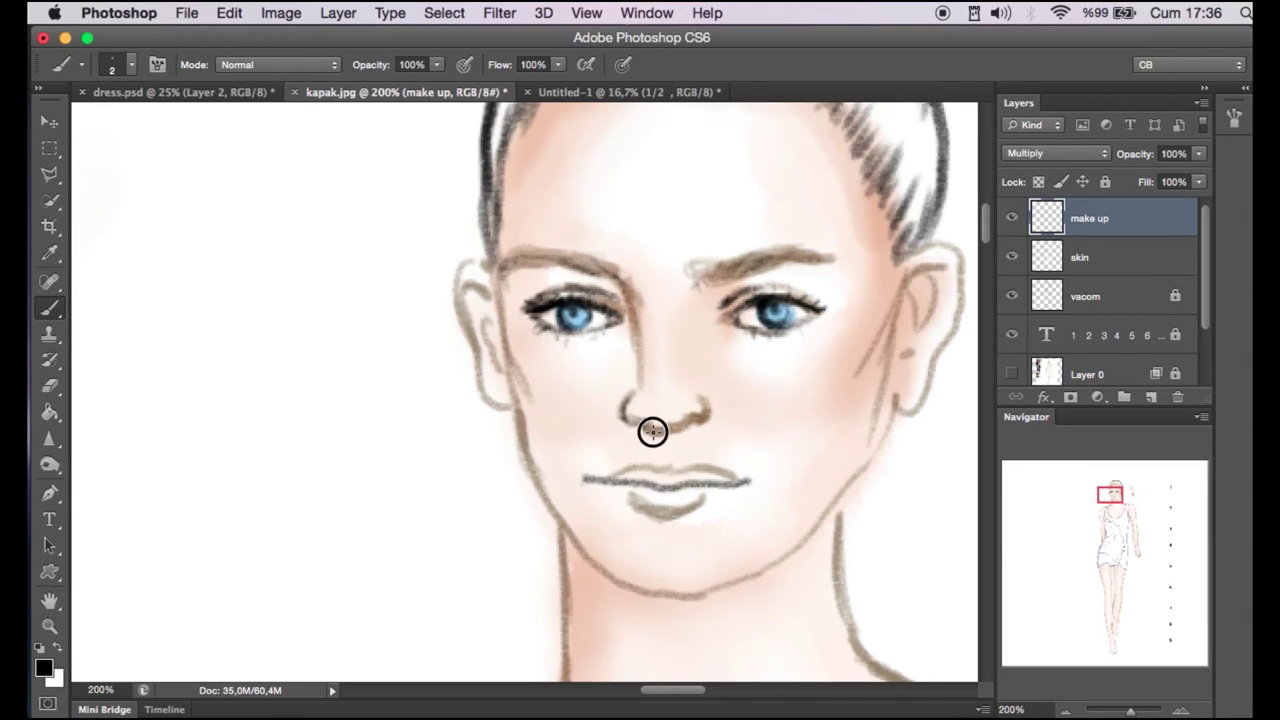
right_click(578, 322)
key(Return)
key(6)
key(7)
key(shift+2)
key(shift+8)
Hide Layer 0, select the skin layer and sample the peach skin colour.
key(alt+bracketleft)
key(alt+bracketright)
key(ctrl+minus)
key(ctrl+minus)
mouse_move(1094, 494)
mouse_down()
mouse_move(1090, 507)
mouse_move(1112, 497)
mouse_up()
key(ctrl+equal)
click(1011, 373)
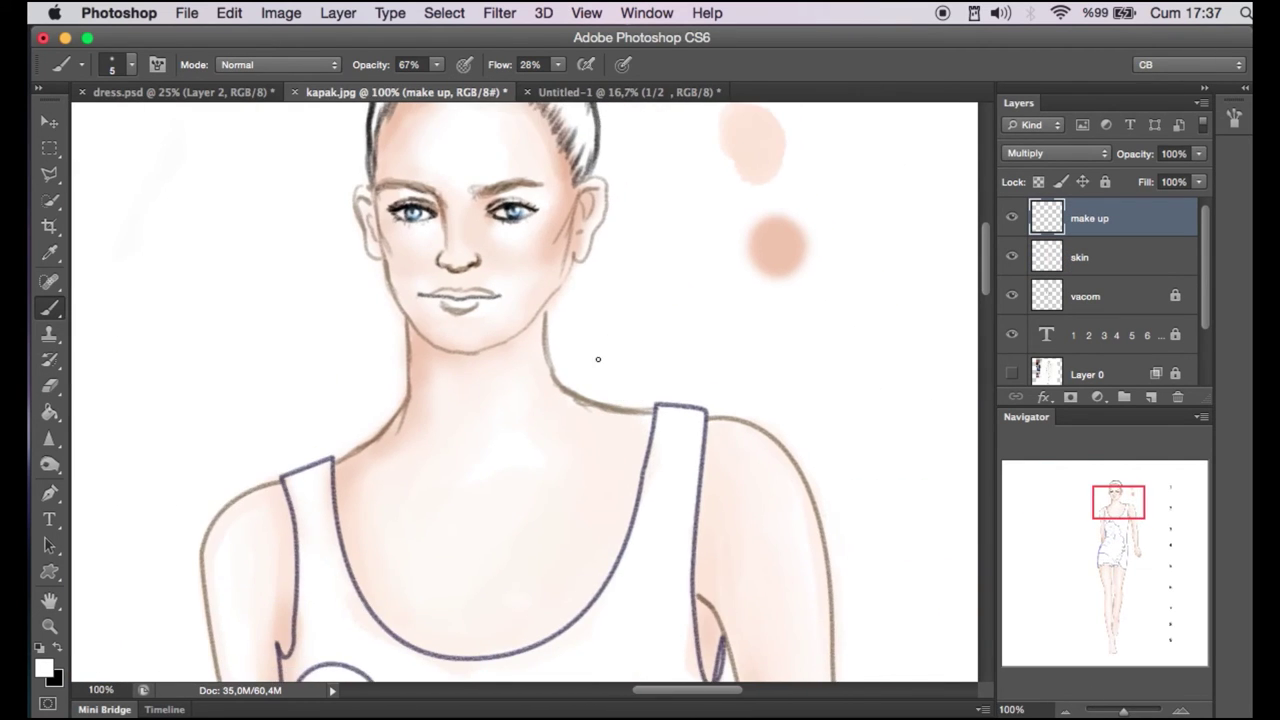
click(1107, 263)
alt+click(785, 207)
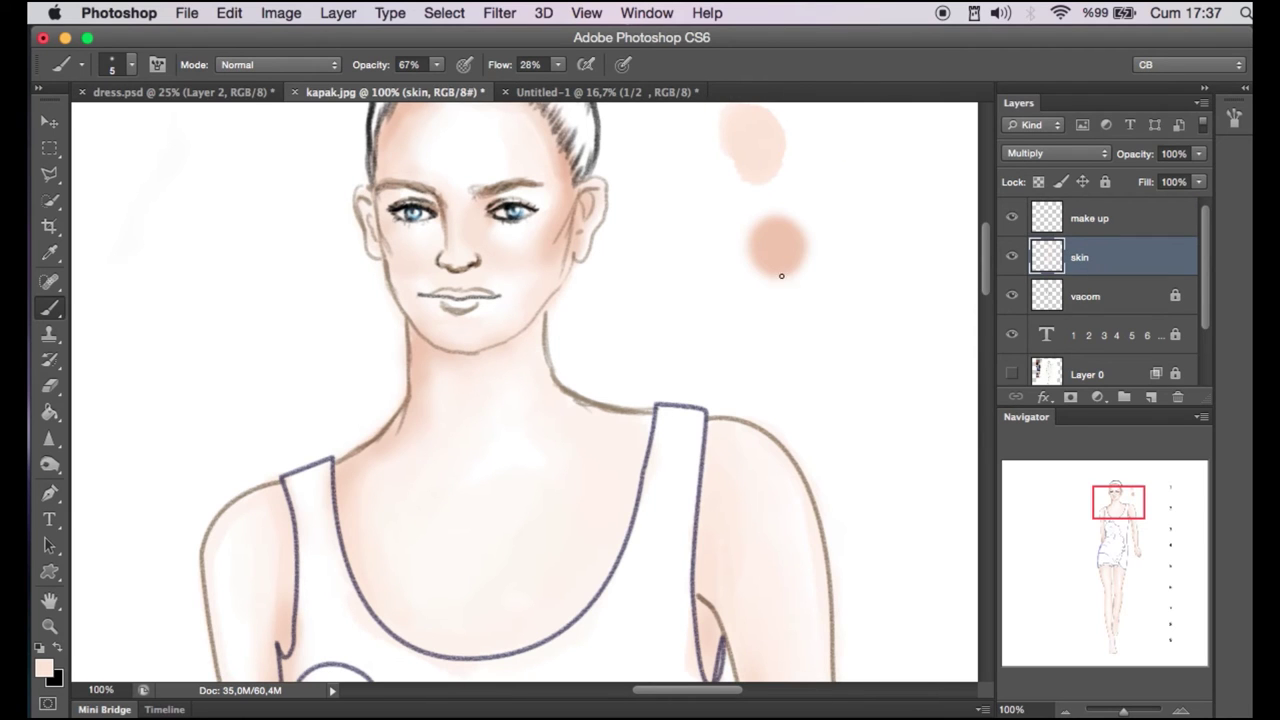
Choose the coral-pink foreground colour #e68b6b in the Color Picker.
click(43, 668)
click(994, 151)
click(1034, 397)
click(946, 189)
click(928, 160)
click(1026, 167)
click(966, 180)
mouse_move(966, 180)
mouse_down()
mouse_move(894, 163)
mouse_move(972, 150)
mouse_up()
Set a deeper coral foreground for the lips and select the make up layer.
key(Return)
mouse_move(1120, 511)
mouse_down()
mouse_move(1049, 491)
mouse_move(1120, 488)
mouse_up()
alt+click(741, 488)
click(43, 668)
click(1022, 203)
click(880, 172)
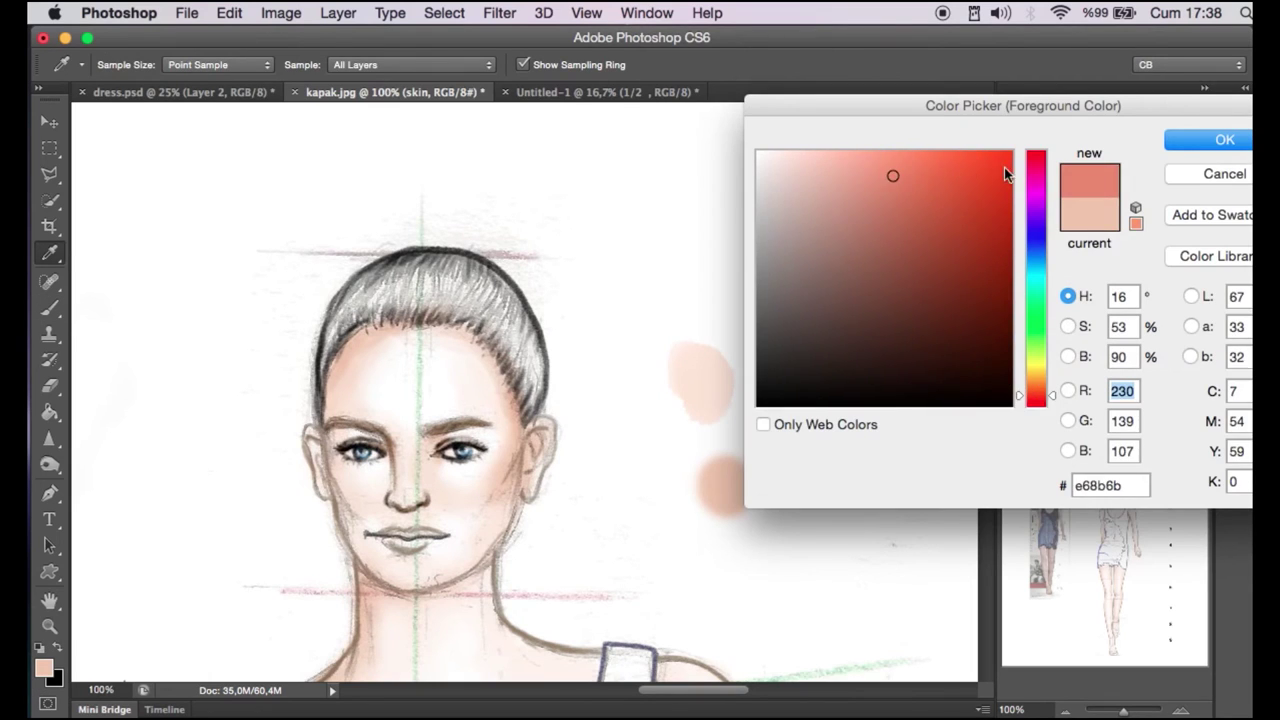
key(Return)
drag(284, 532, 686, 443)
click(1090, 218)
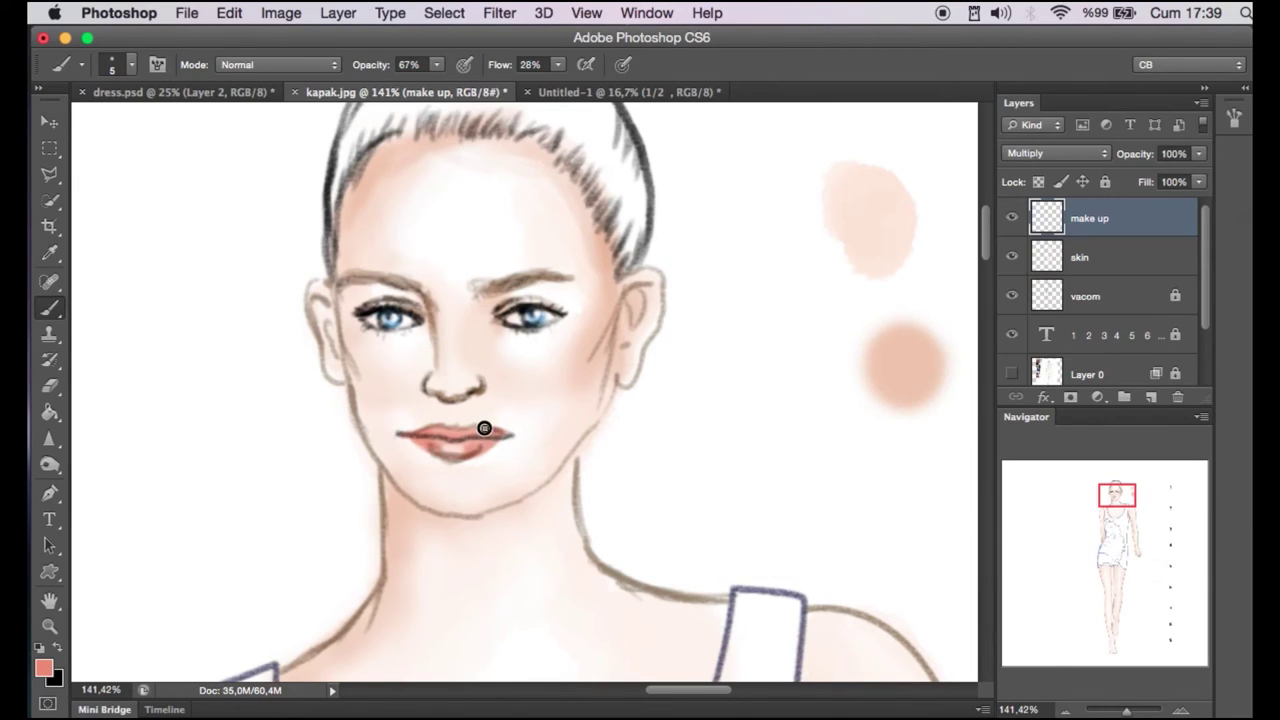
Brush faint pink blush onto the cheeks with a 47 px brush at 37% opacity and 8% flow.
right_click(590, 382)
drag(640, 429, 659, 428)
key(3)
key(7)
key(shift+0)
key(shift+8)
drag(557, 371, 614, 371)
alt+click(461, 227)
key(ctrl+minus)
key(ctrl+minus)
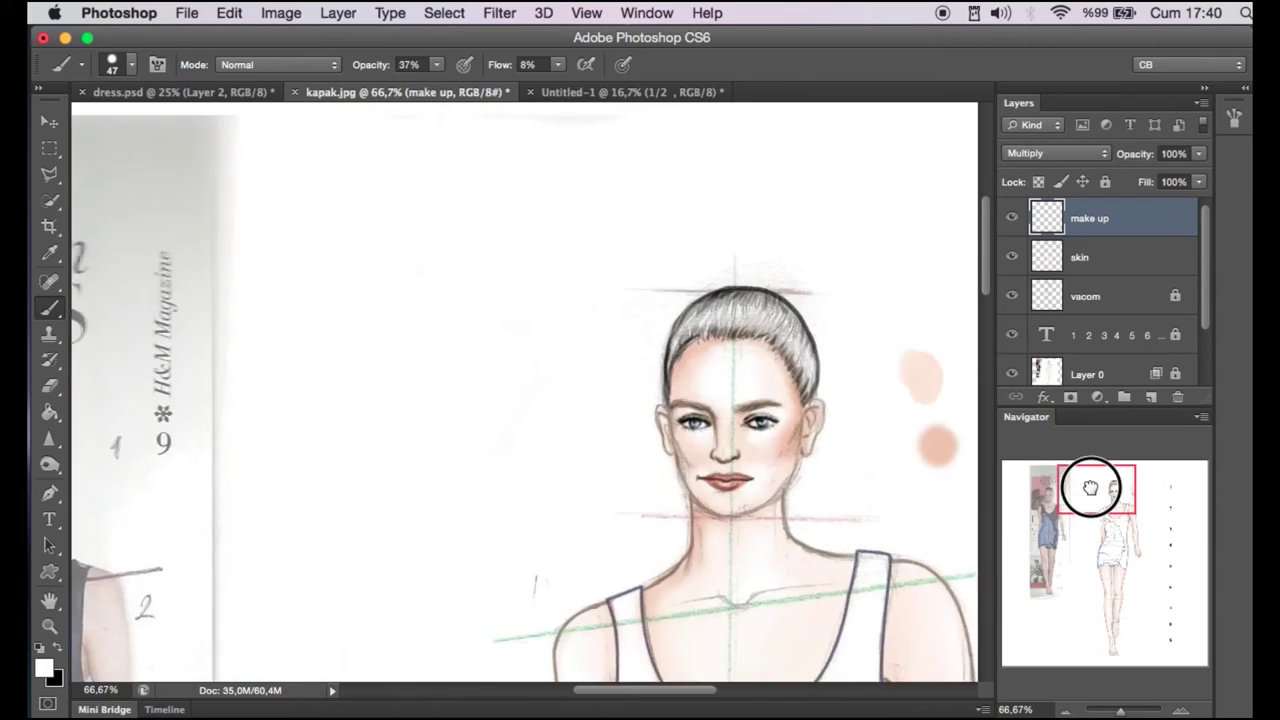
Add a layer named 'hair', hide Layer 0, and paint brown across the top and left of the hair.
click(1151, 397)
double_click(1090, 217)
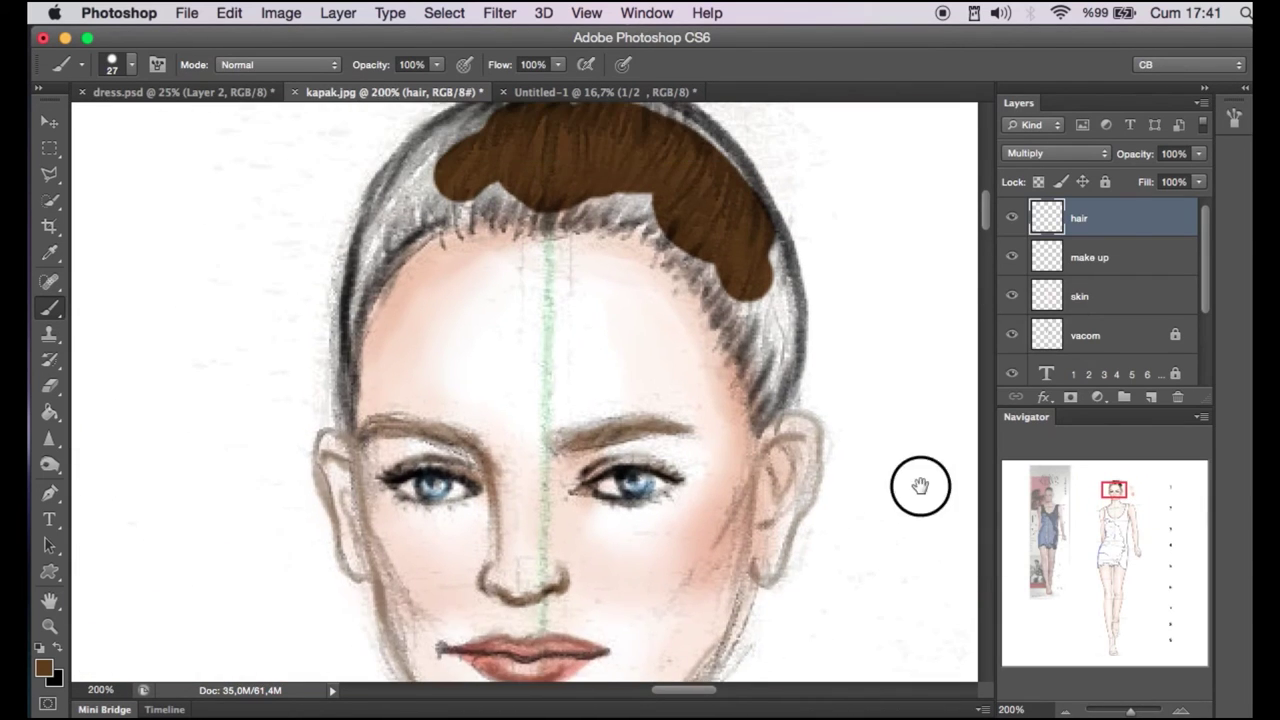
click(1012, 374)
mouse_move(450, 190)
mouse_down()
mouse_move(543, 163)
mouse_move(623, 237)
mouse_up()
right_click(652, 226)
key(Return)
mouse_move(350, 460)
mouse_down()
mouse_move(451, 209)
mouse_move(711, 300)
mouse_move(775, 452)
mouse_up()
Cover the grey hairlines with brown using a size-16 bristle brush.
right_click(637, 187)
click(929, 337)
key(Return)
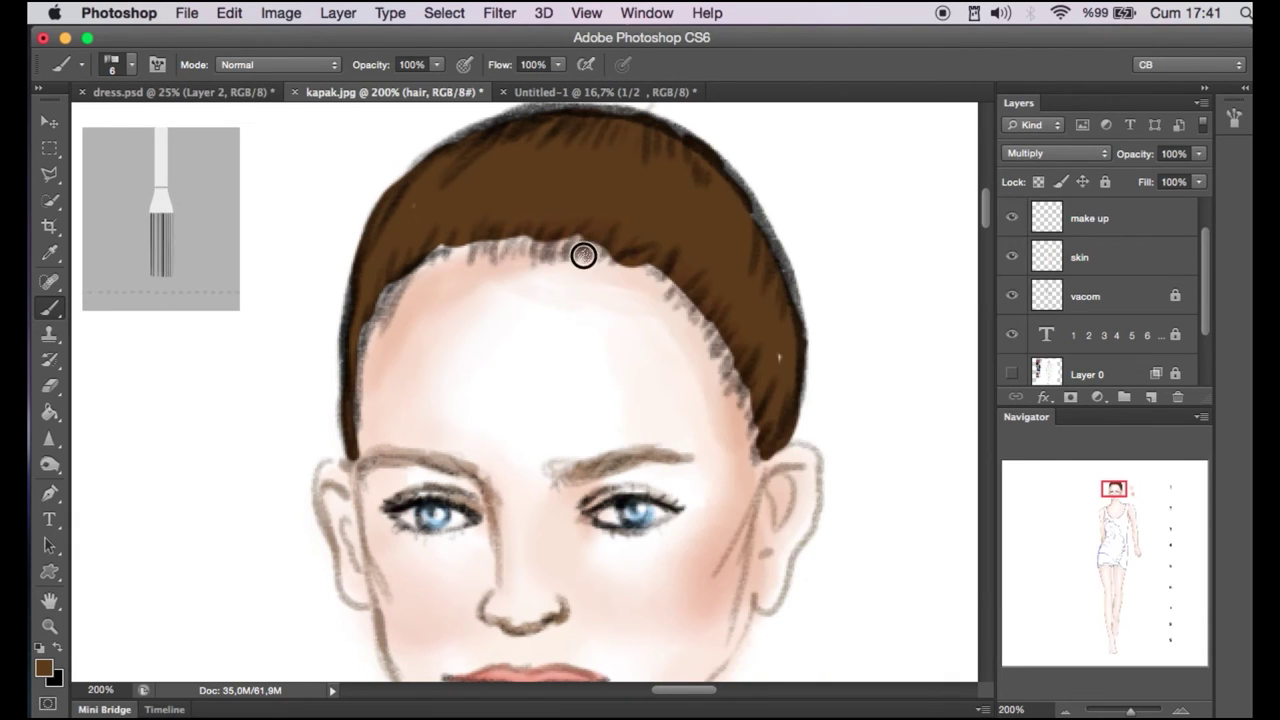
right_click(672, 273)
key(Return)
drag(672, 273, 760, 440)
mouse_move(630, 250)
mouse_down()
mouse_move(571, 223)
mouse_move(468, 249)
mouse_move(380, 297)
mouse_move(346, 423)
mouse_up()
drag(720, 315, 775, 460)
drag(630, 265, 414, 281)
Paint light tan streaks across the top and sides of the hair.
click(43, 667)
click(831, 229)
key(Return)
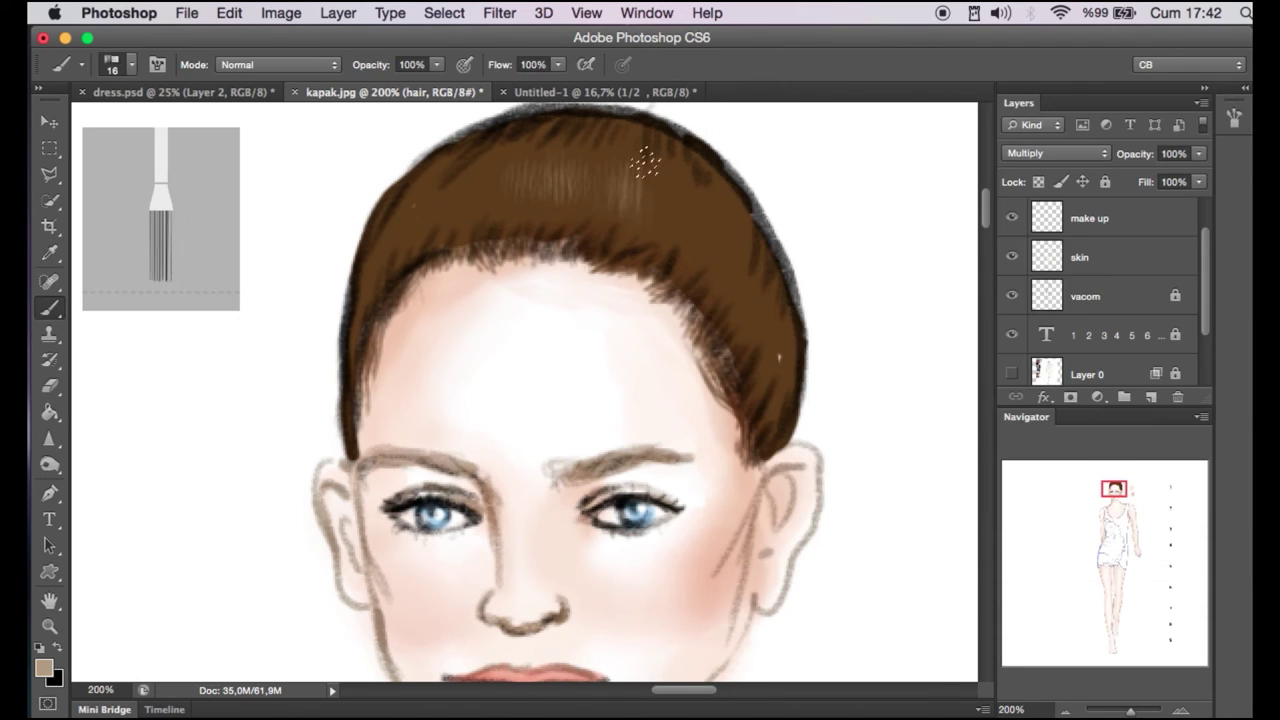
mouse_move(501, 207)
mouse_down()
mouse_move(486, 186)
mouse_move(540, 190)
mouse_up()
mouse_move(640, 190)
mouse_down()
mouse_move(700, 270)
mouse_move(485, 160)
mouse_up()
click(43, 667)
key(Return)
drag(655, 170, 585, 210)
mouse_move(605, 160)
mouse_down()
mouse_move(428, 200)
mouse_move(370, 270)
mouse_up()
drag(720, 220, 770, 340)
Sample a dark brown and paint darker strands across the top and right of the hair.
alt+click(664, 173)
click(43, 667)
key(Return)
drag(633, 140, 520, 150)
drag(700, 240, 770, 400)
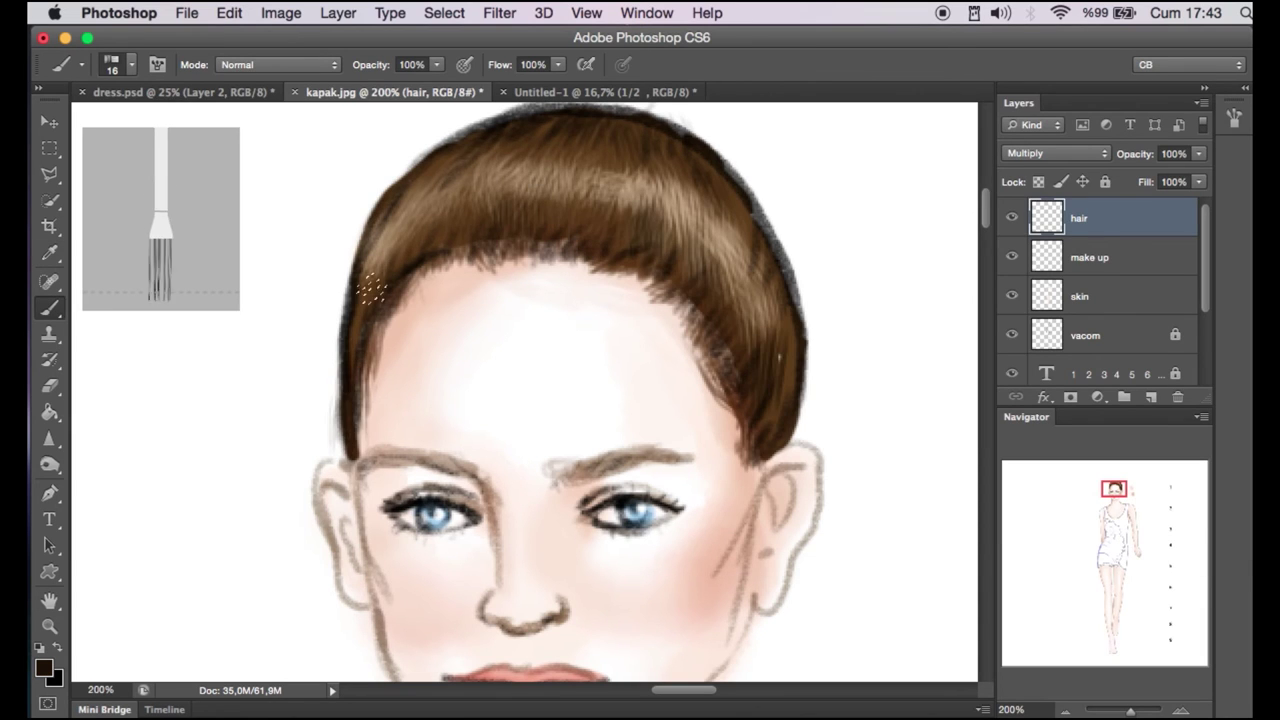
drag(584, 112, 420, 200)
mouse_move(690, 170)
mouse_down()
mouse_move(725, 235)
mouse_move(570, 235)
mouse_up()
Deepen the hair's shadows with more dark brown on the right side and top.
mouse_move(560, 190)
mouse_down()
mouse_move(455, 178)
mouse_move(388, 320)
mouse_up()
drag(557, 224, 695, 320)
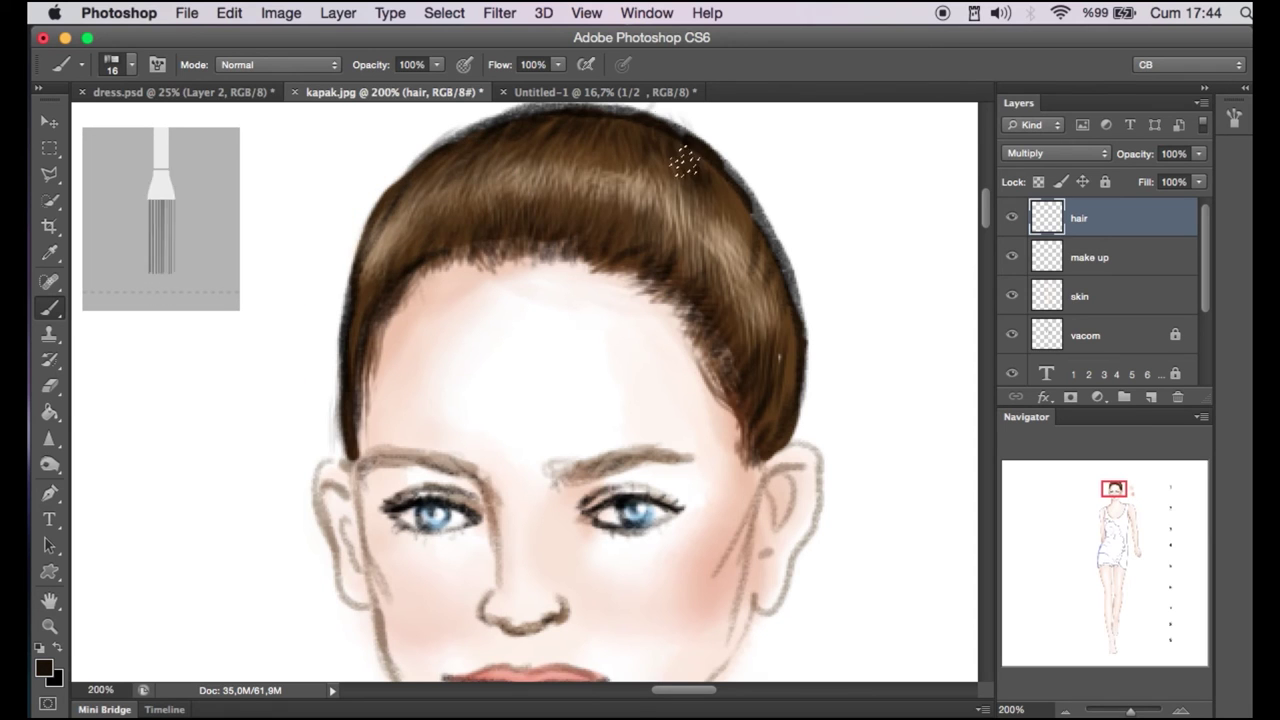
drag(686, 163, 770, 250)
scroll(1019, 378, down, 1)
drag(733, 203, 785, 370)
mouse_move(430, 150)
mouse_down()
mouse_move(623, 126)
mouse_move(370, 230)
mouse_up()
Step through the skin, vacom and make up layers and zoom out to show the upper figure.
alt+click(514, 157)
scroll(757, 171, up, 2)
key(e)
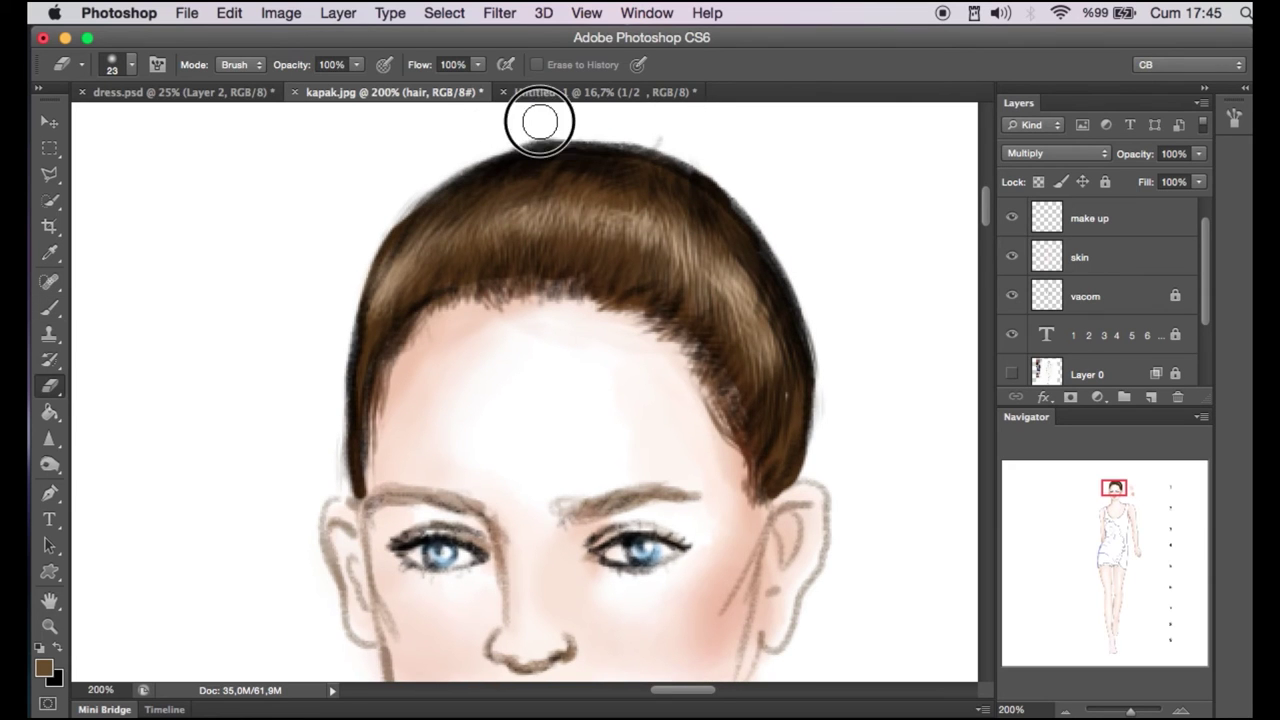
key(alt+bracketleft)
key(alt+bracketleft)
key(alt+bracketleft)
key(alt+bracketright)
key(alt+bracketleft)
key(ctrl+minus)
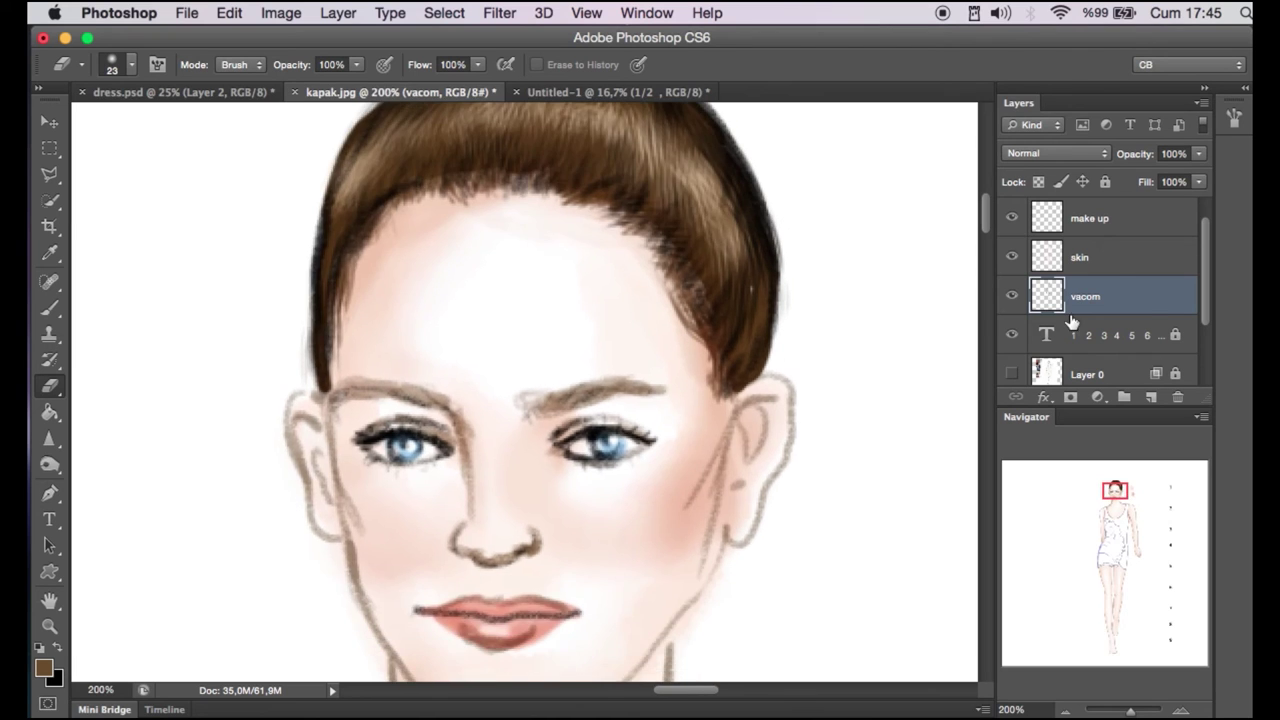
key(ctrl+minus)
key(alt+bracketright)
key(alt+bracketright)
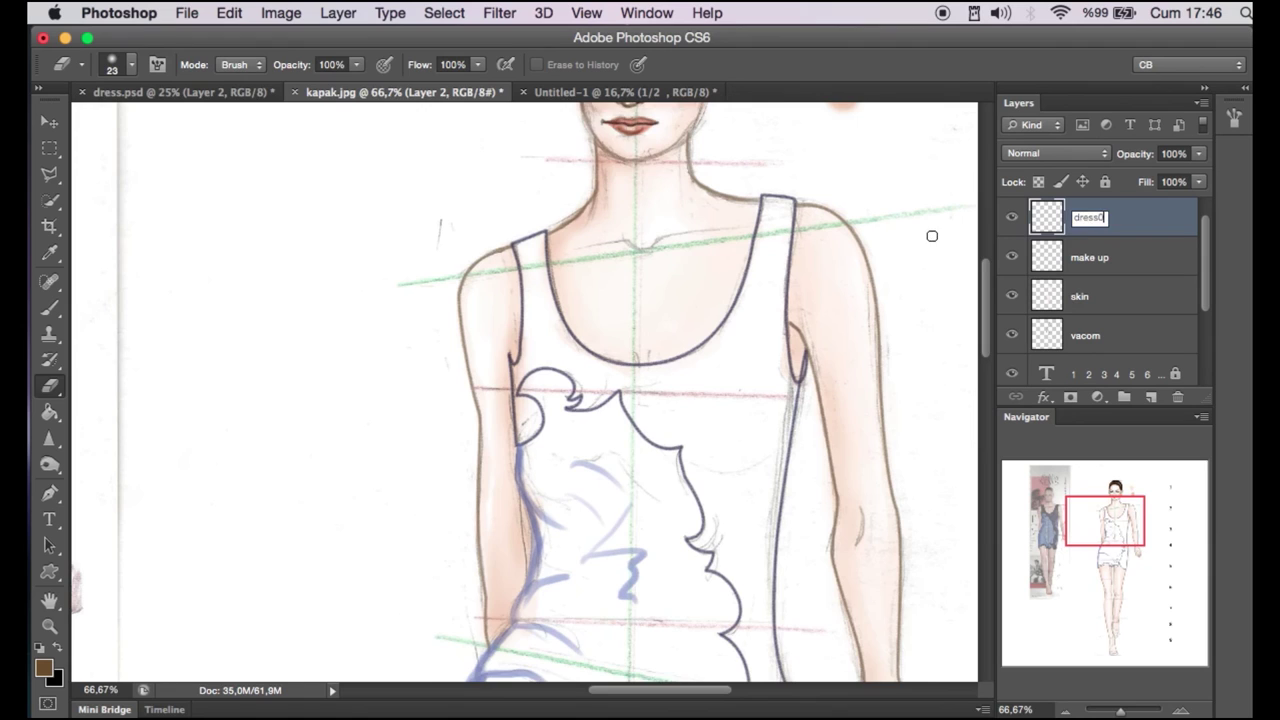
Name the new layer 'dress01' and select the vacom layer.
text(1)
key(Return)
scroll(932, 236, down, 2)
key(b)
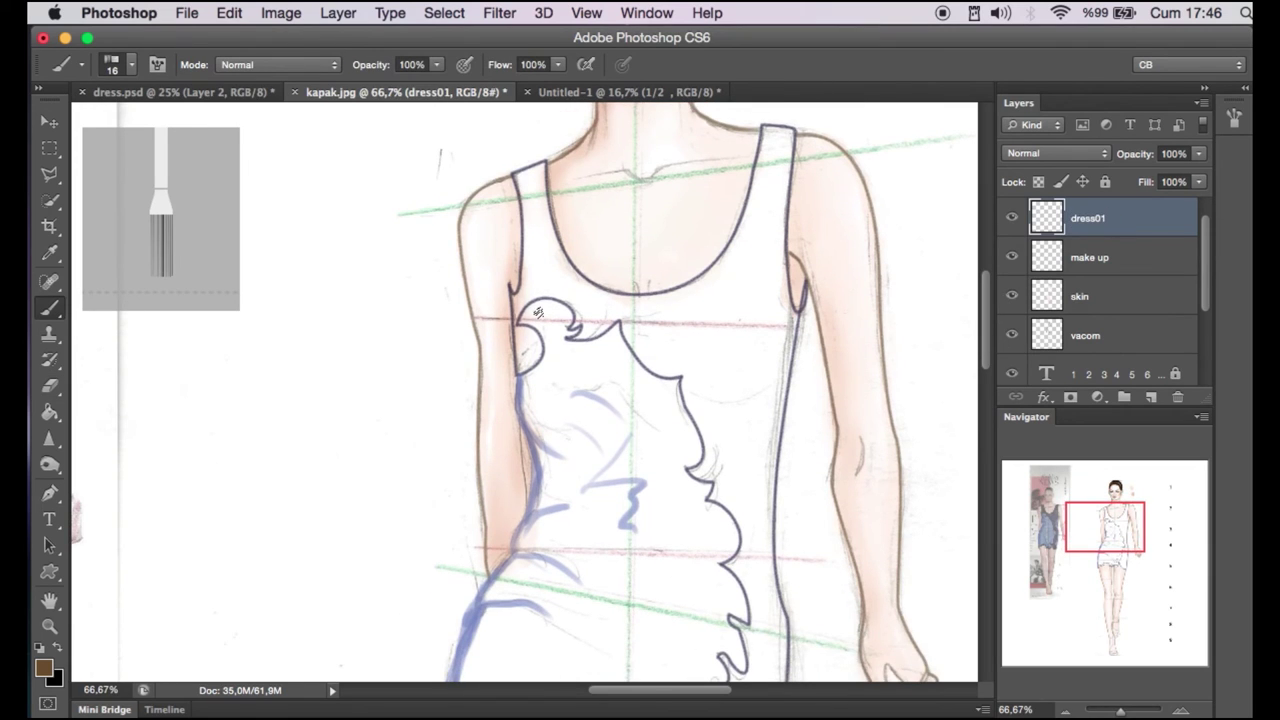
key(p)
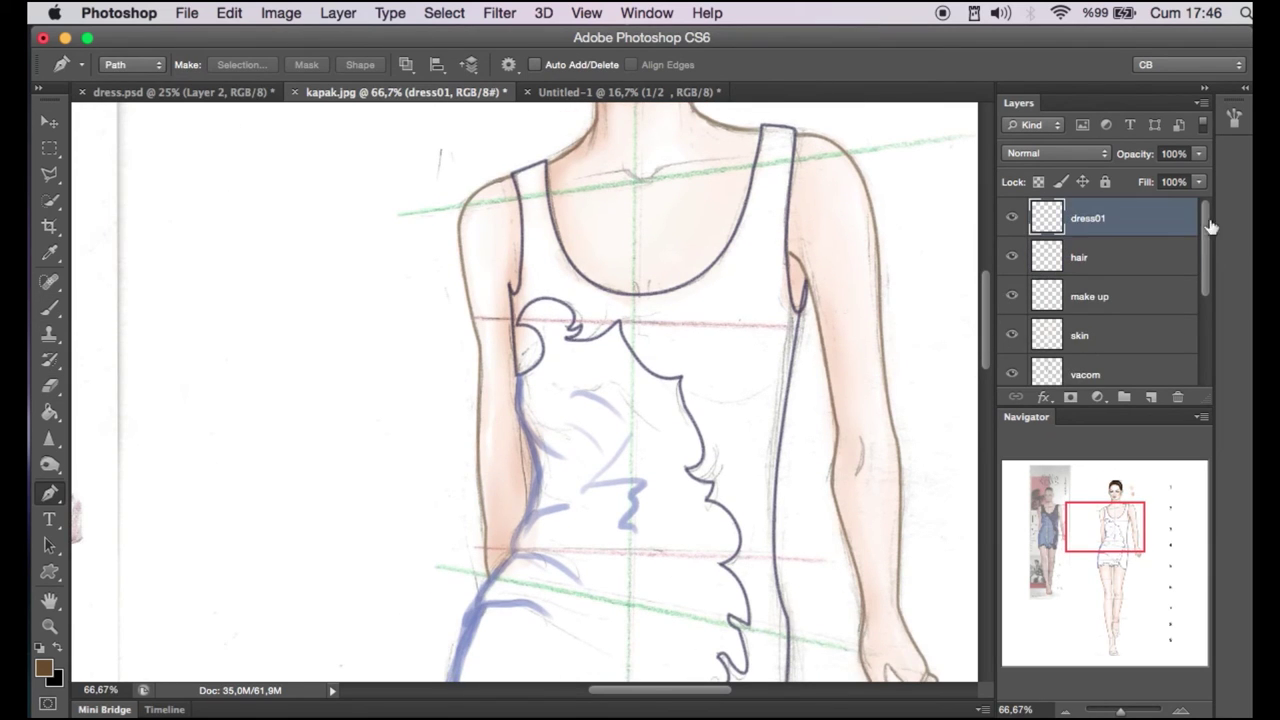
scroll(1210, 226, down, 1)
click(1140, 296)
click(1145, 325)
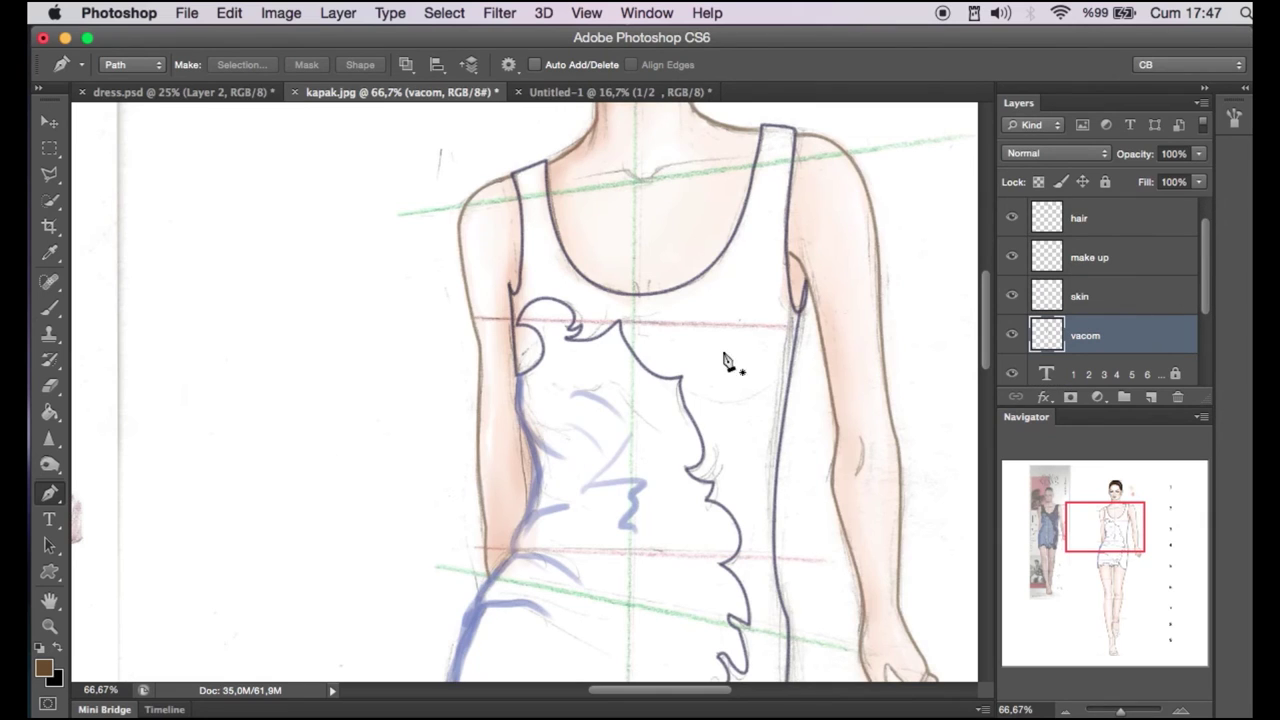
Sample the navy dress colour from the reference photo with the Eyedropper.
click(49, 412)
alt+click(795, 309)
scroll(871, 571, left, 5)
click(44, 668)
click(932, 274)
click(429, 271)
click(423, 447)
click(415, 323)
click(1224, 140)
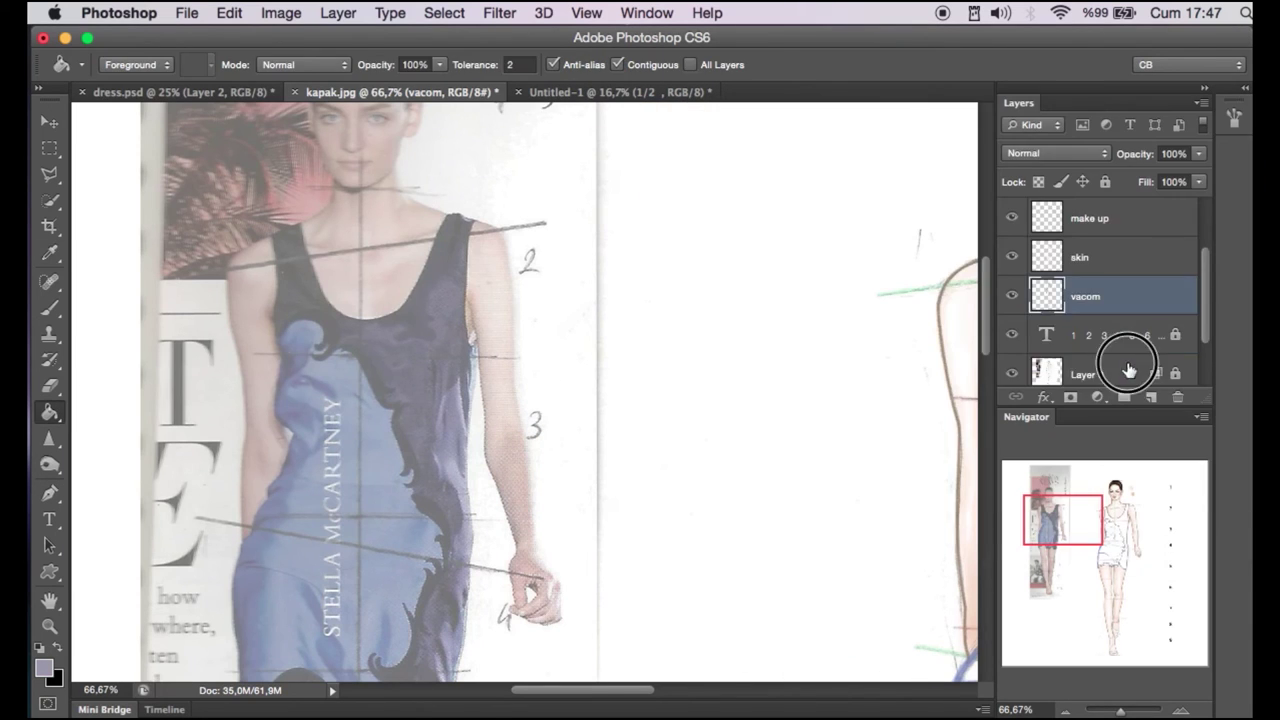
Place the photo and sketch side by side and set the foreground to the photo's navy.
drag(1063, 520, 1079, 520)
alt+click(266, 312)
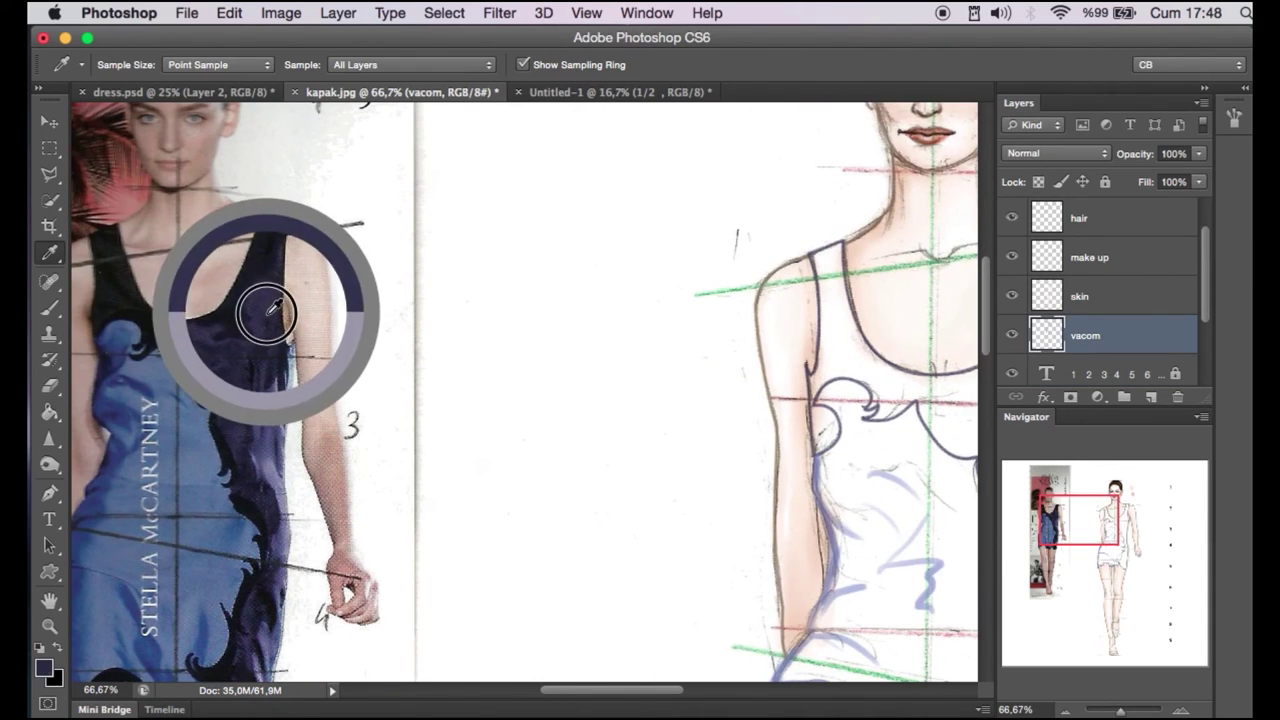
click(863, 311)
key(Return)
key(b)
Dab navy, black, light blue, mid blue and deep navy swatches beside the figure.
click(660, 388)
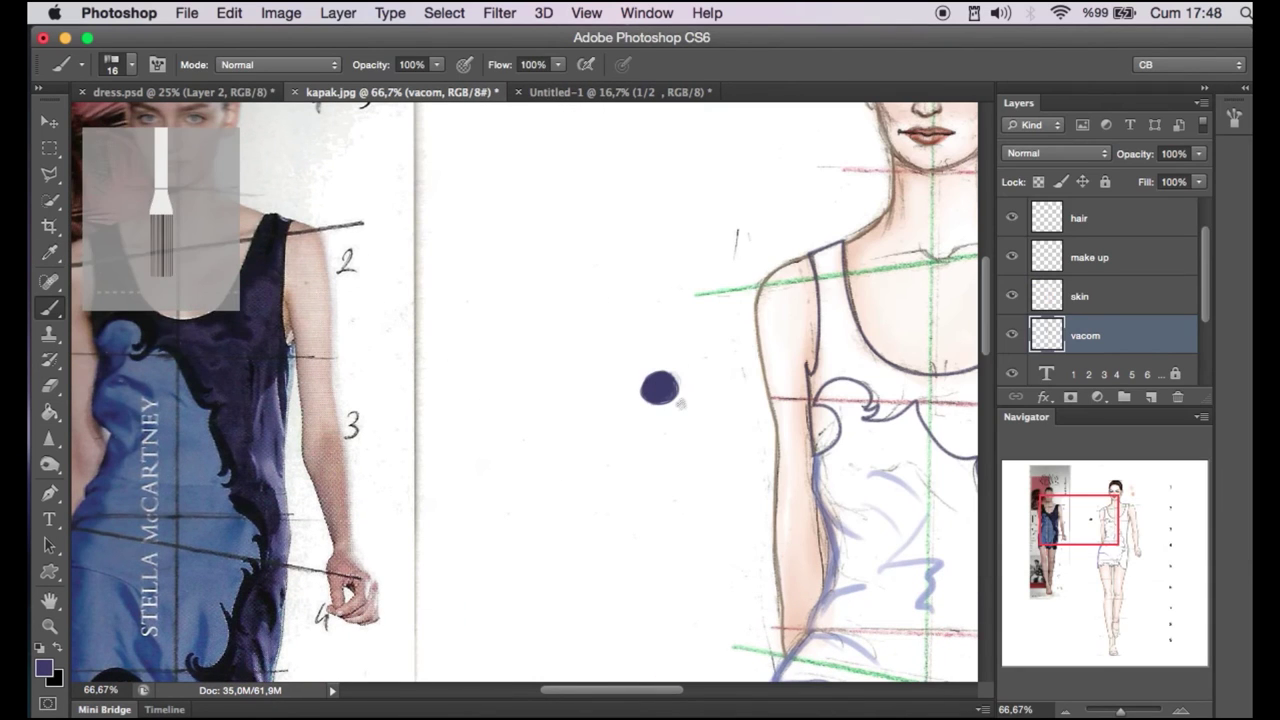
click(660, 428)
alt+click(199, 457)
click(668, 480)
alt+click(147, 484)
click(670, 520)
click(676, 558)
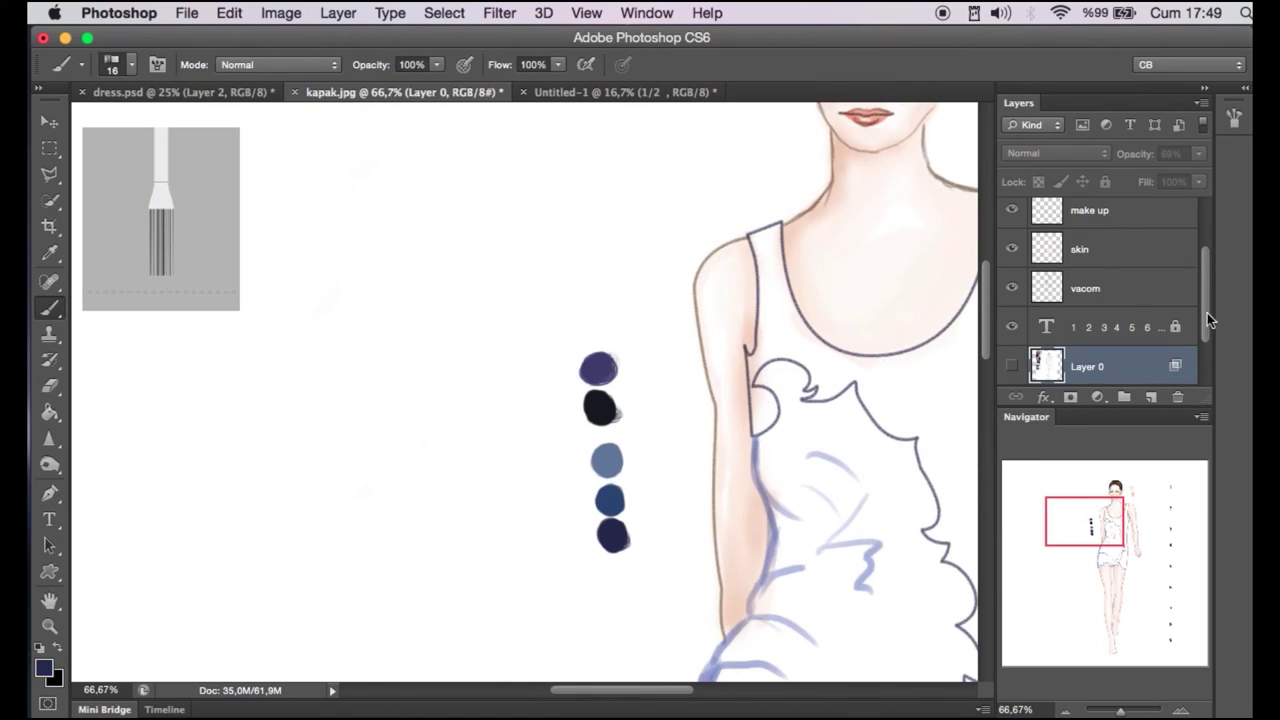
Paint Bucket the dress dark navy and the ruffle light blue.
key(g)
click(757, 334)
key(ctrl+minus)
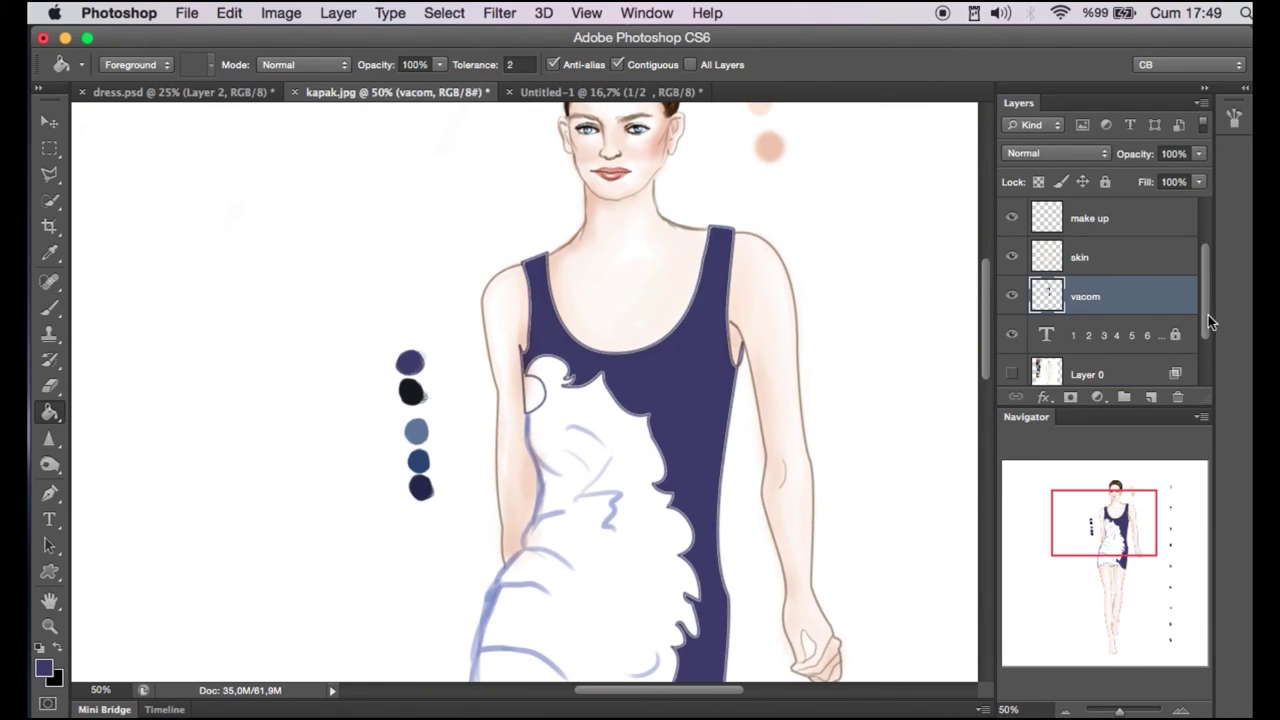
click(612, 510)
scroll(617, 513, down, 2)
alt+click(571, 400)
scroll(571, 400, down, 5)
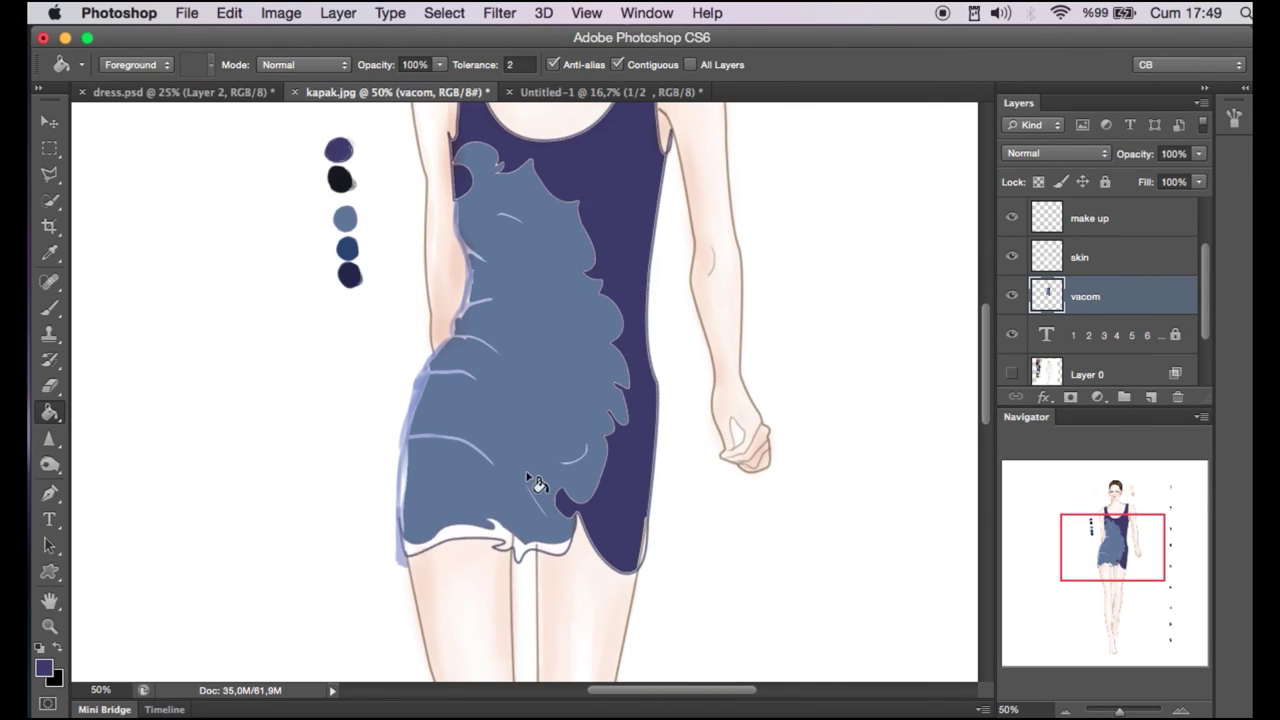
scroll(640, 548, up, 1)
key(b)
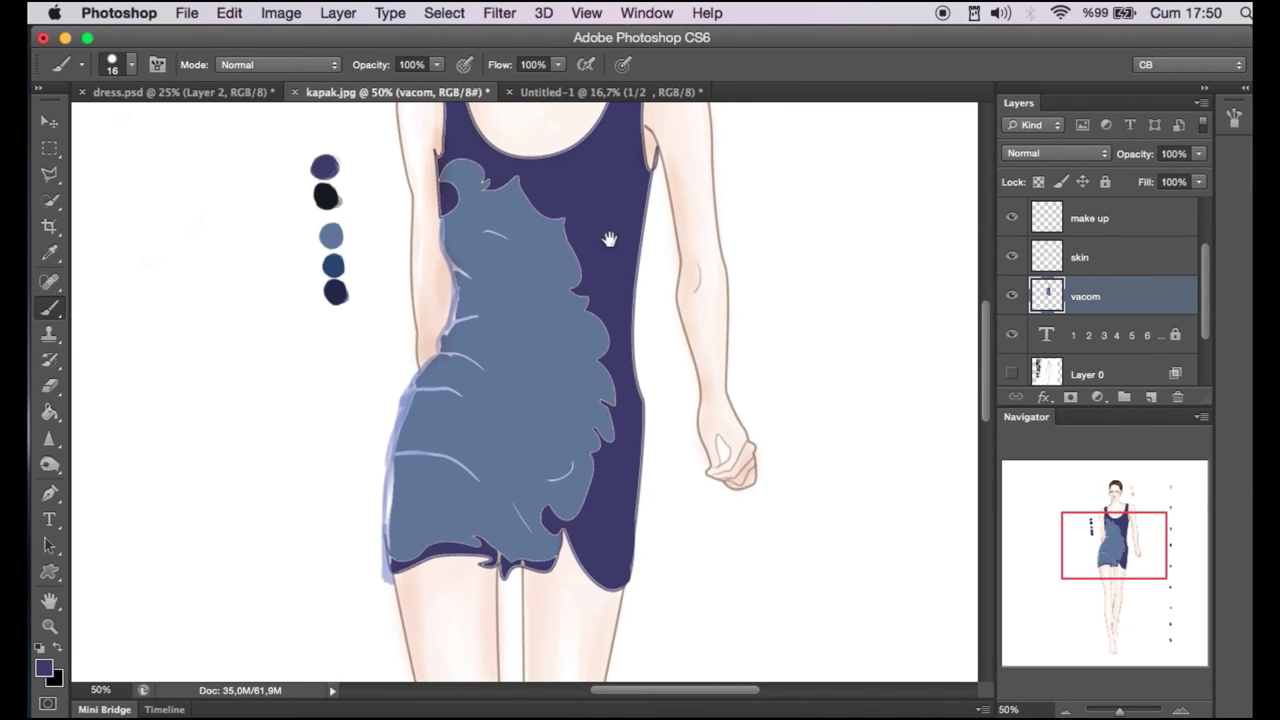
drag(609, 239, 790, 480)
scroll(1100, 300, down, 1)
click(1011, 335)
Dodge glossy highlights onto the navy part of the dress.
key(o)
right_click(784, 383)
drag(784, 383, 810, 445)
key(1)
key(9)
drag(800, 400, 805, 490)
Set the Dodge exposure to 4% and the brush size to 27 px.
key(ctrl+z)
key(0)
key(4)
right_click(842, 386)
text(27)
key(Return)
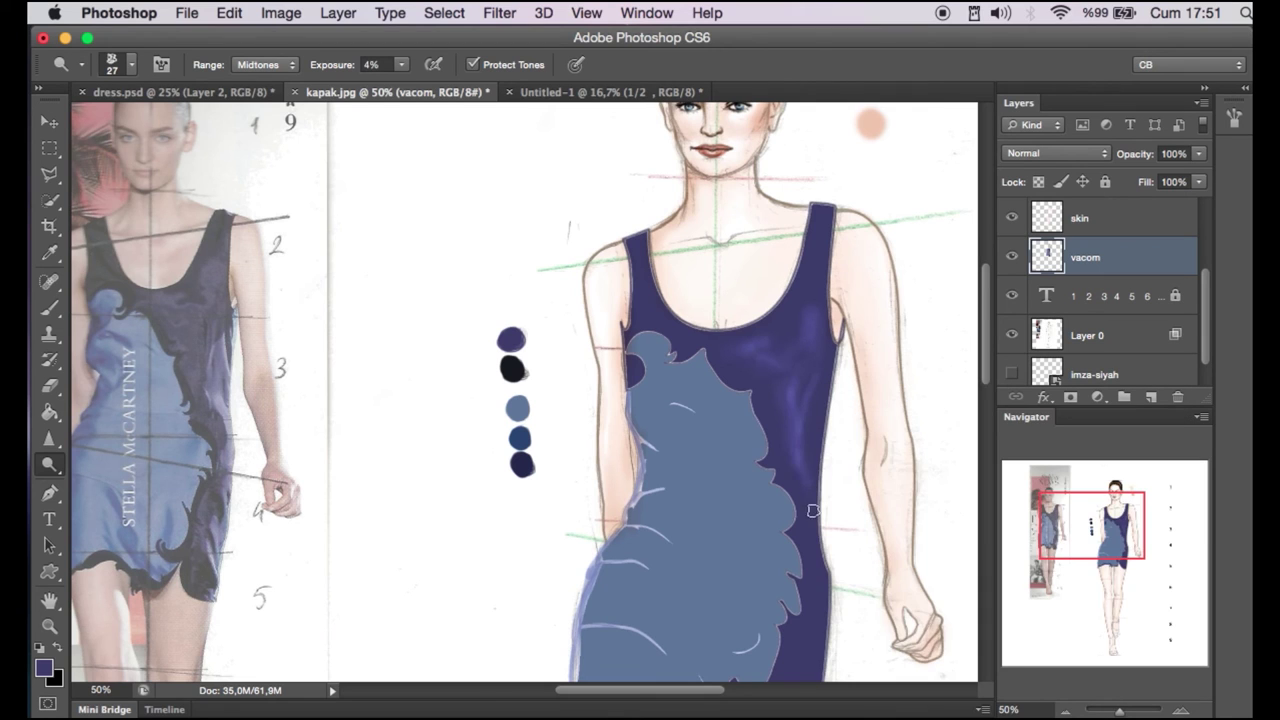
scroll(813, 511, down, 3)
scroll(820, 487, up, 2)
scroll(794, 306, up, 1)
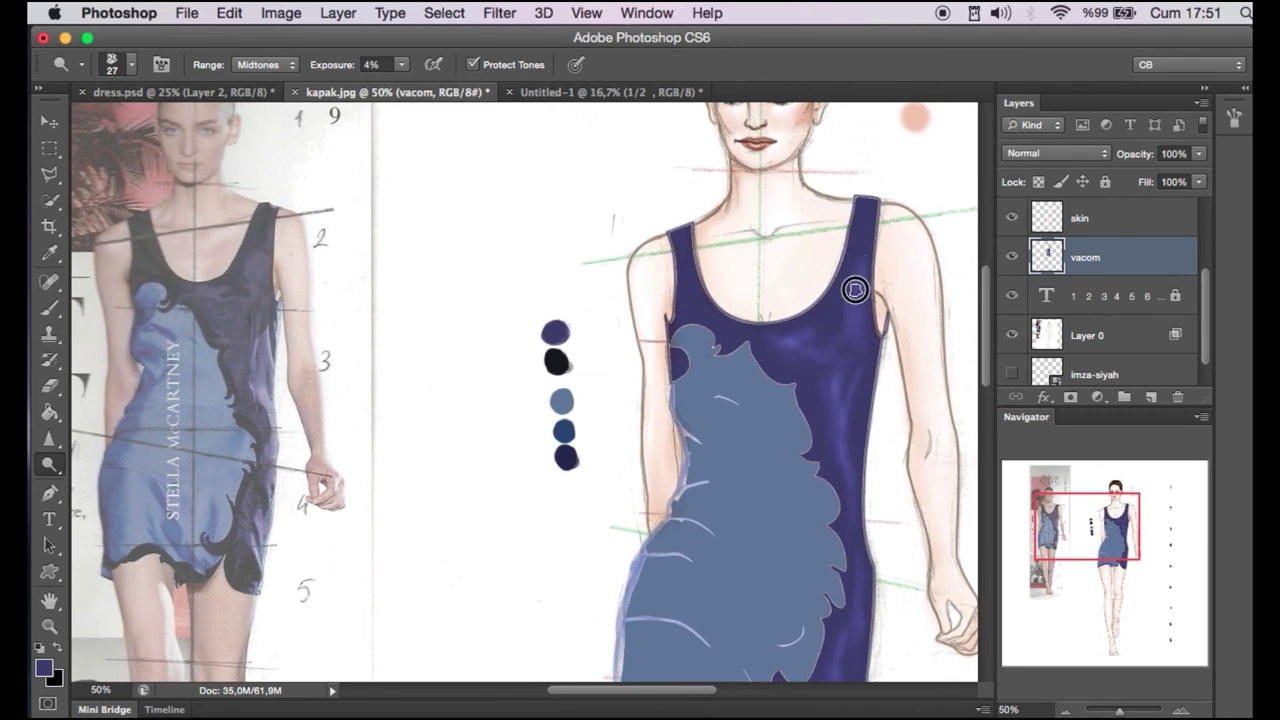
Burn deep shadows into the navy part of the dress.
alt+click(47, 468)
right_click(809, 331)
key(Escape)
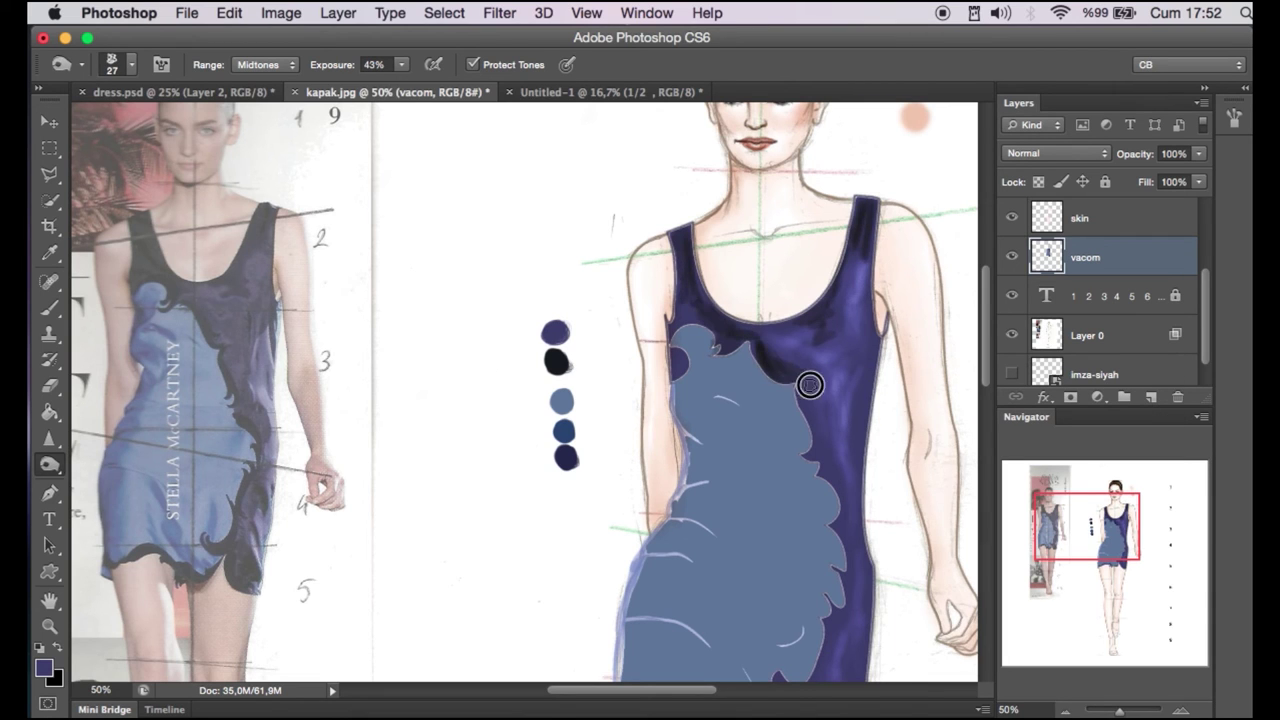
scroll(818, 443, down, 1)
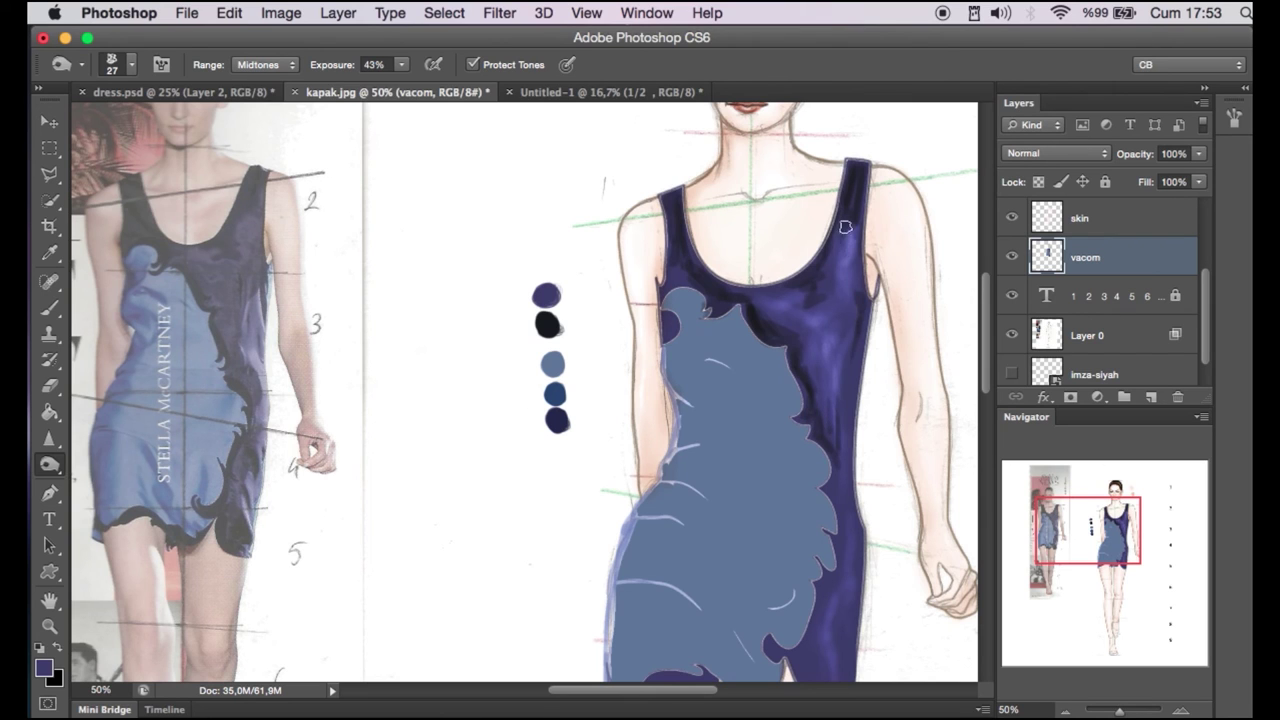
scroll(828, 427, down, 1)
scroll(833, 420, down, 2)
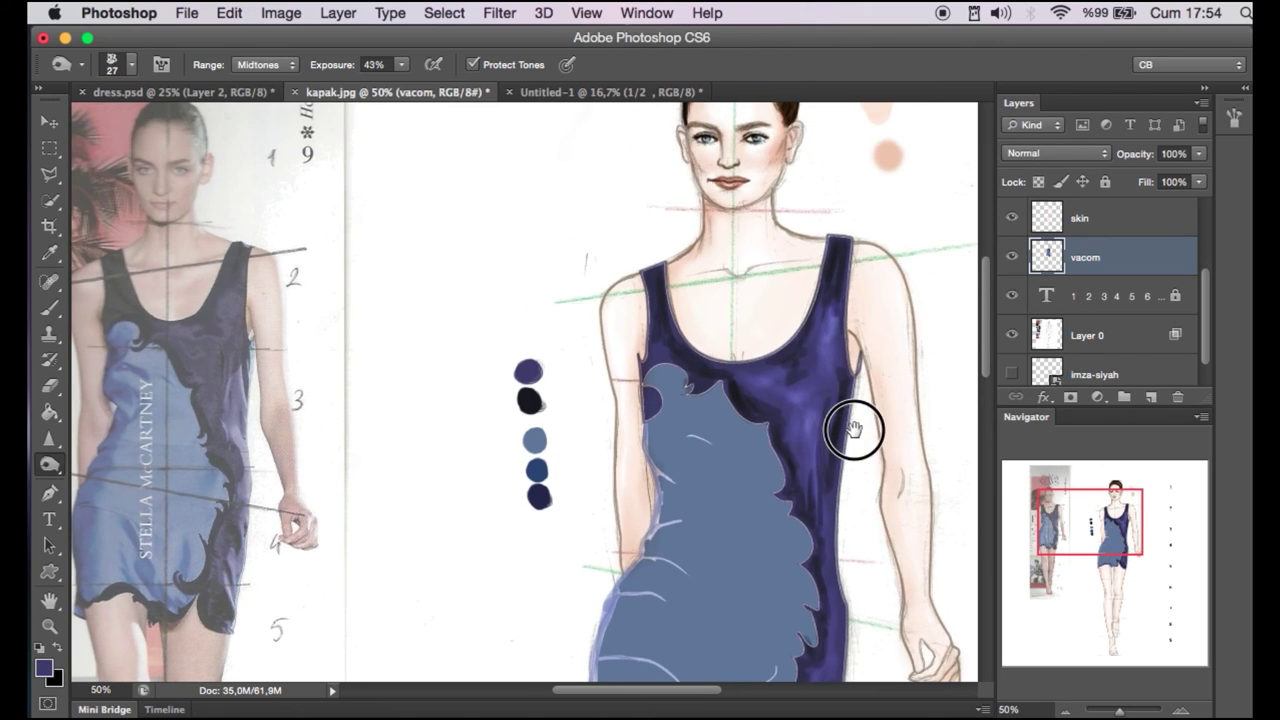
drag(668, 462, 622, 543)
Brush a sampled dark blue up the light panel's left edge.
key(b)
alt+click(552, 373)
mouse_move(612, 600)
mouse_down()
mouse_move(663, 449)
mouse_move(665, 325)
mouse_up()
right_click(715, 488)
mouse_move(660, 503)
mouse_down()
mouse_move(682, 341)
mouse_move(743, 634)
mouse_move(814, 449)
mouse_move(697, 354)
mouse_move(678, 507)
mouse_up()
At 33% opacity and 29% flow, add lighter strokes and soften the lower dress shading.
key(3)
key(3)
key(shift+2)
key(shift+9)
mouse_move(662, 612)
mouse_down()
mouse_move(700, 350)
mouse_move(690, 295)
mouse_up()
mouse_move(707, 391)
mouse_down()
mouse_move(729, 563)
mouse_move(771, 520)
mouse_move(816, 515)
mouse_up()
right_click(735, 392)
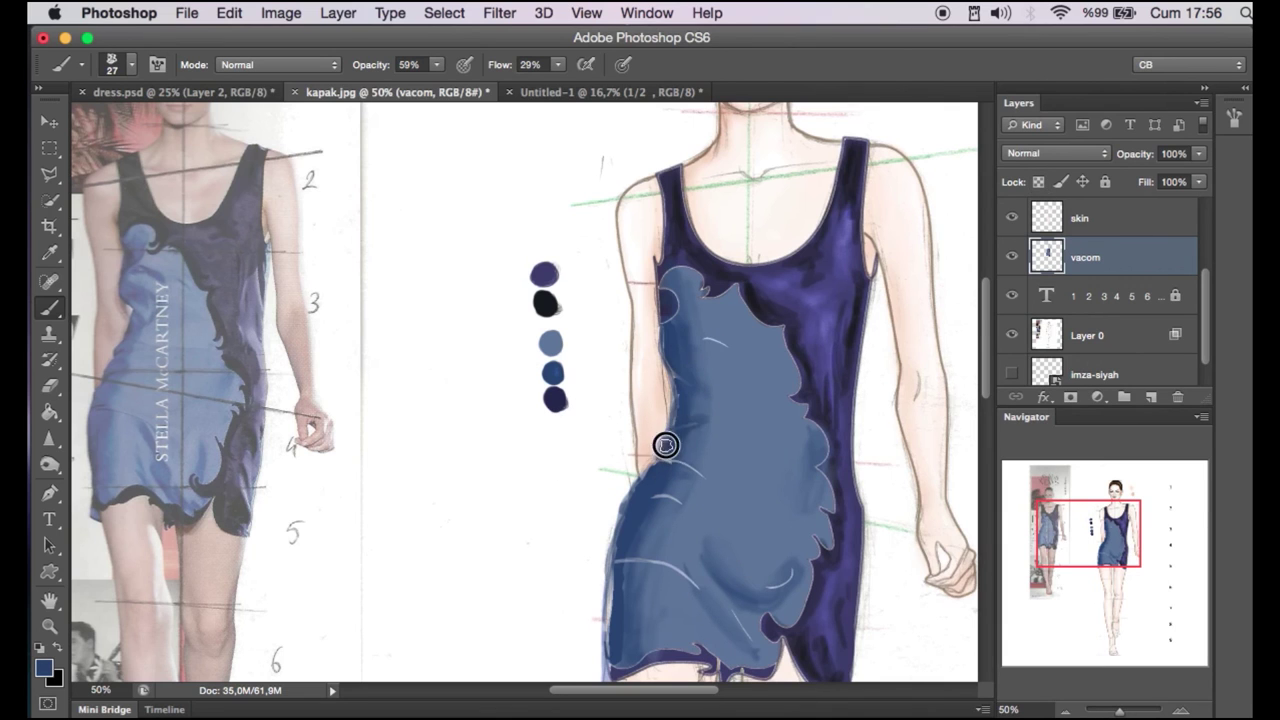
Zoom the dress to 66.67% and dodge the light panel with a 58 px brush.
click(1183, 708)
scroll(720, 540, down, 3)
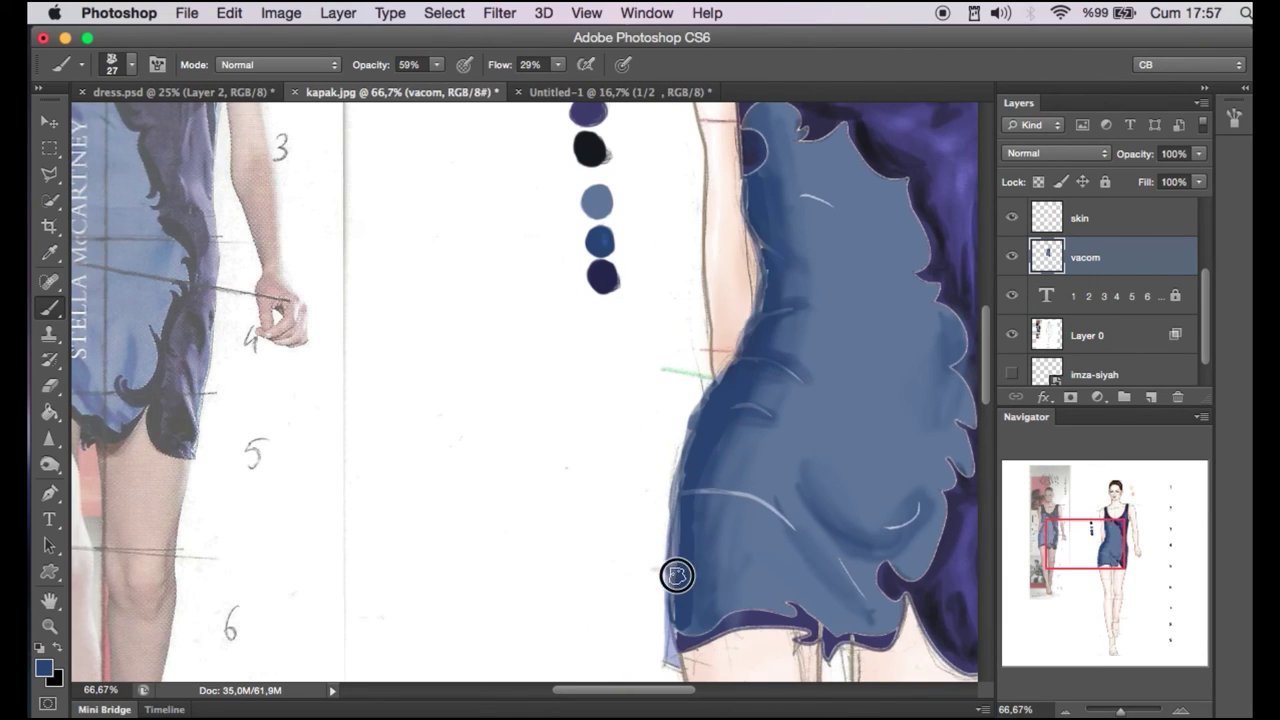
scroll(908, 377, up, 3)
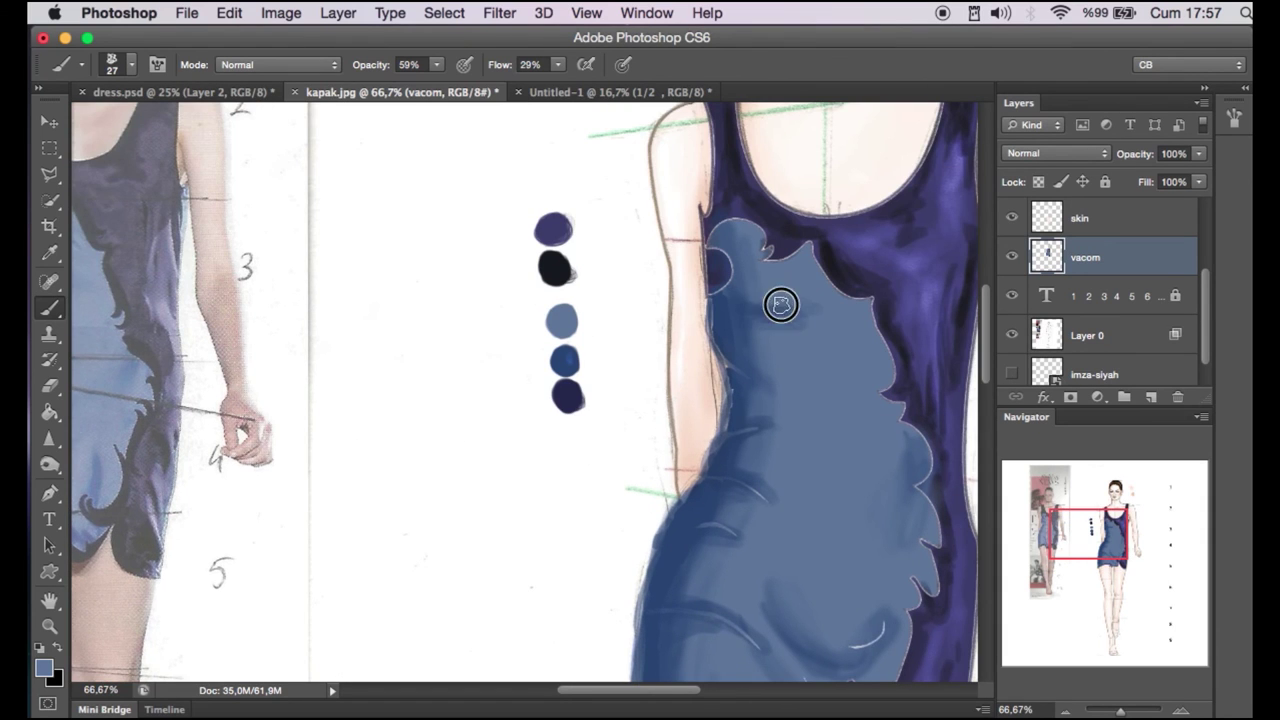
scroll(777, 343, down, 3)
click(49, 464)
click(103, 451)
key(bracketright)
key(bracketright)
key(bracketright)
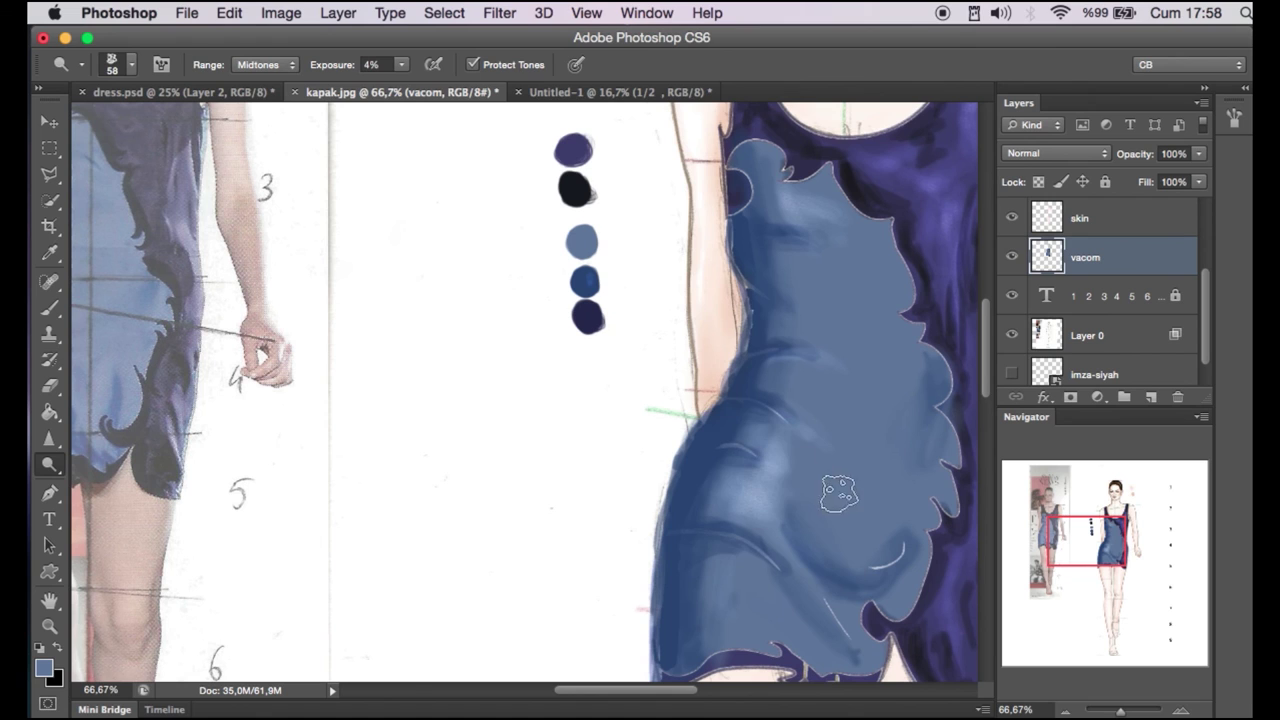
Sample a dress blue for the brush, then zoom out to 33% to view the whole figure.
key(i)
click(798, 424)
key(b)
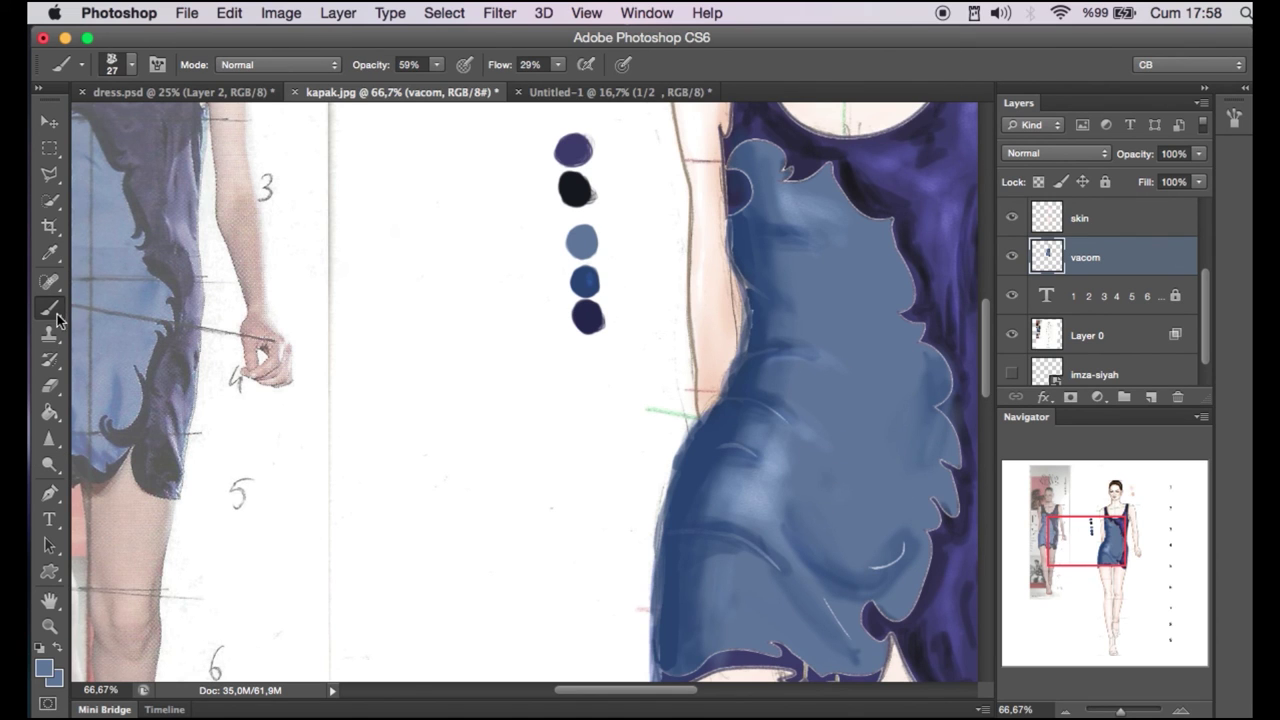
drag(1205, 320, 1221, 341)
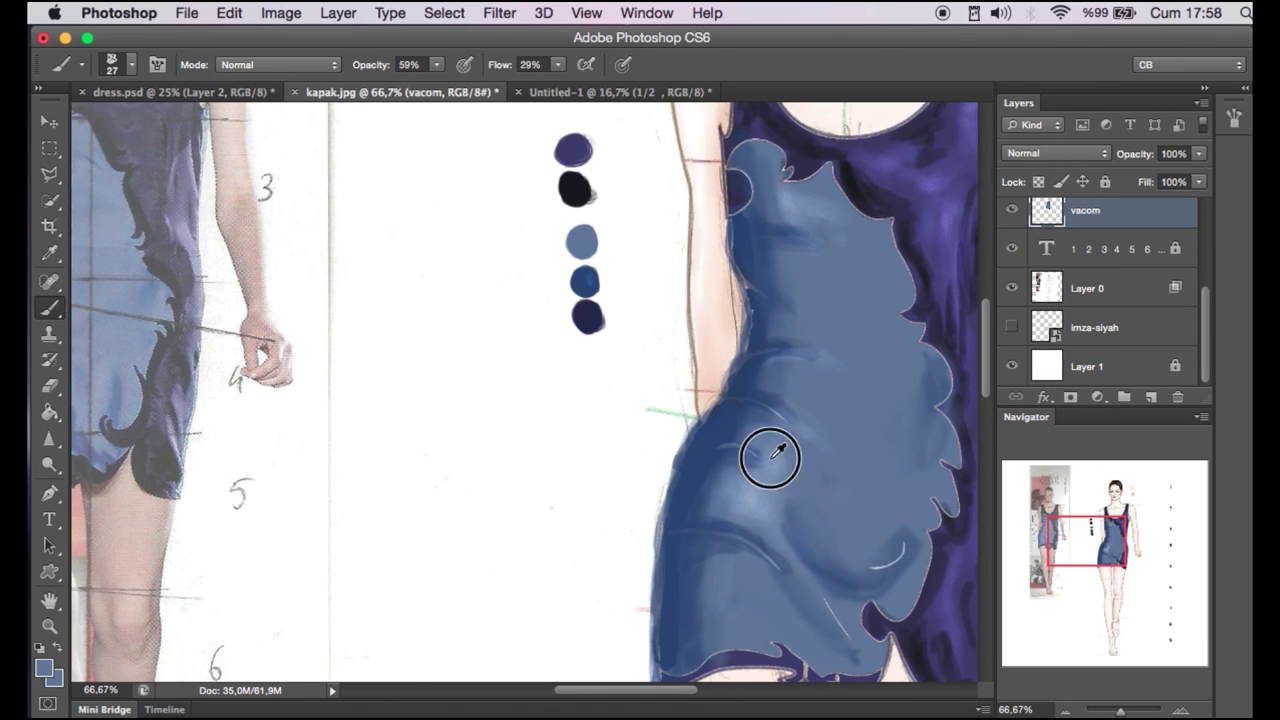
key(super+minus)
key(super+minus)
key(super+minus)
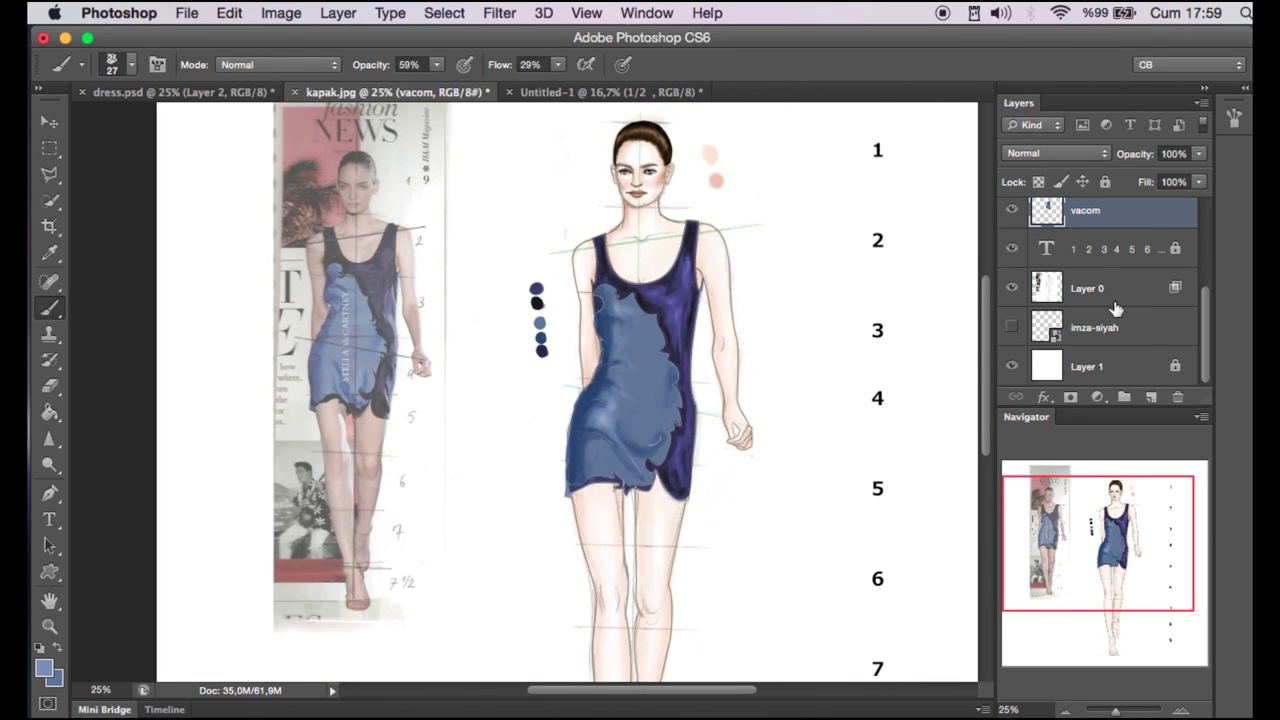
key(super+plus)
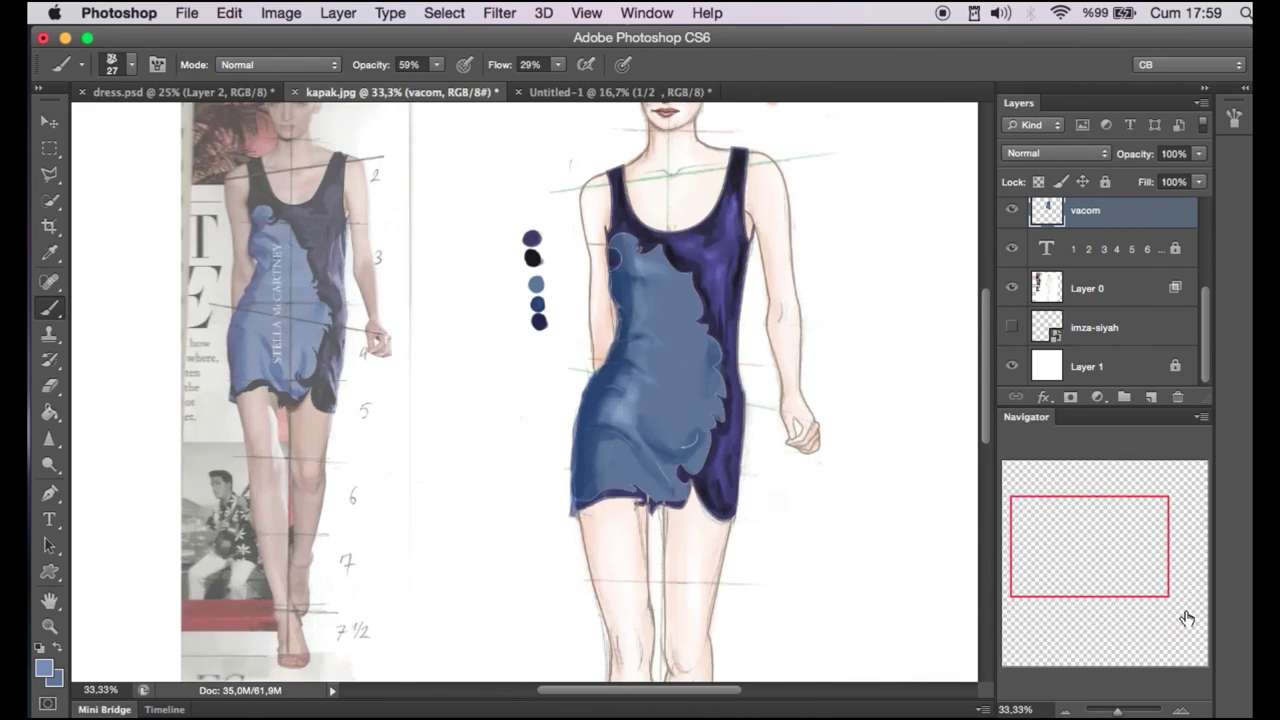
Zoom in on the reference feet and sample the sandal brown as the foreground colour.
key(super+plus)
key(super+plus)
click(1029, 583)
key(i)
click(637, 572)
click(44, 668)
click(1212, 140)
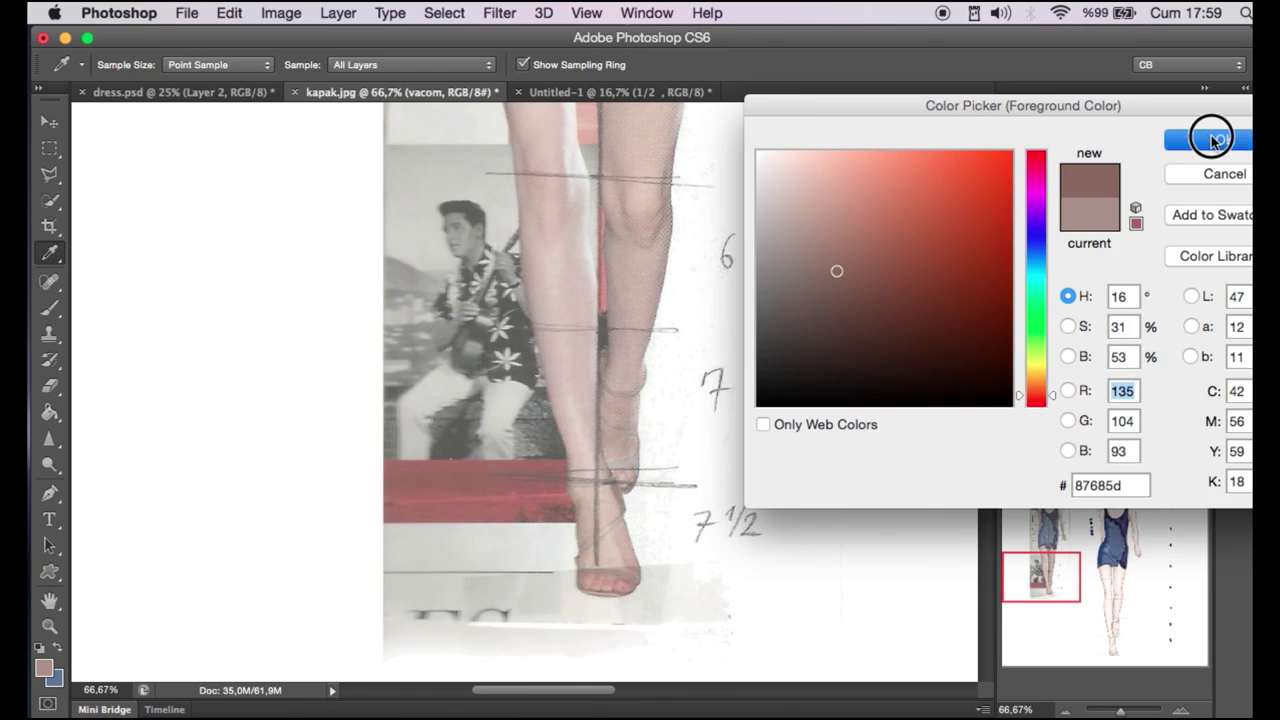
Brush brown sandal straps around the ankles and legs, with darker brown along the sole.
key(b)
drag(1100, 608, 1100, 640)
drag(651, 543, 664, 540)
drag(626, 378, 714, 371)
drag(682, 300, 738, 280)
drag(690, 210, 746, 160)
drag(640, 510, 696, 457)
alt+click(757, 343)
mouse_move(636, 580)
mouse_down()
mouse_move(677, 577)
mouse_move(657, 583)
mouse_up()
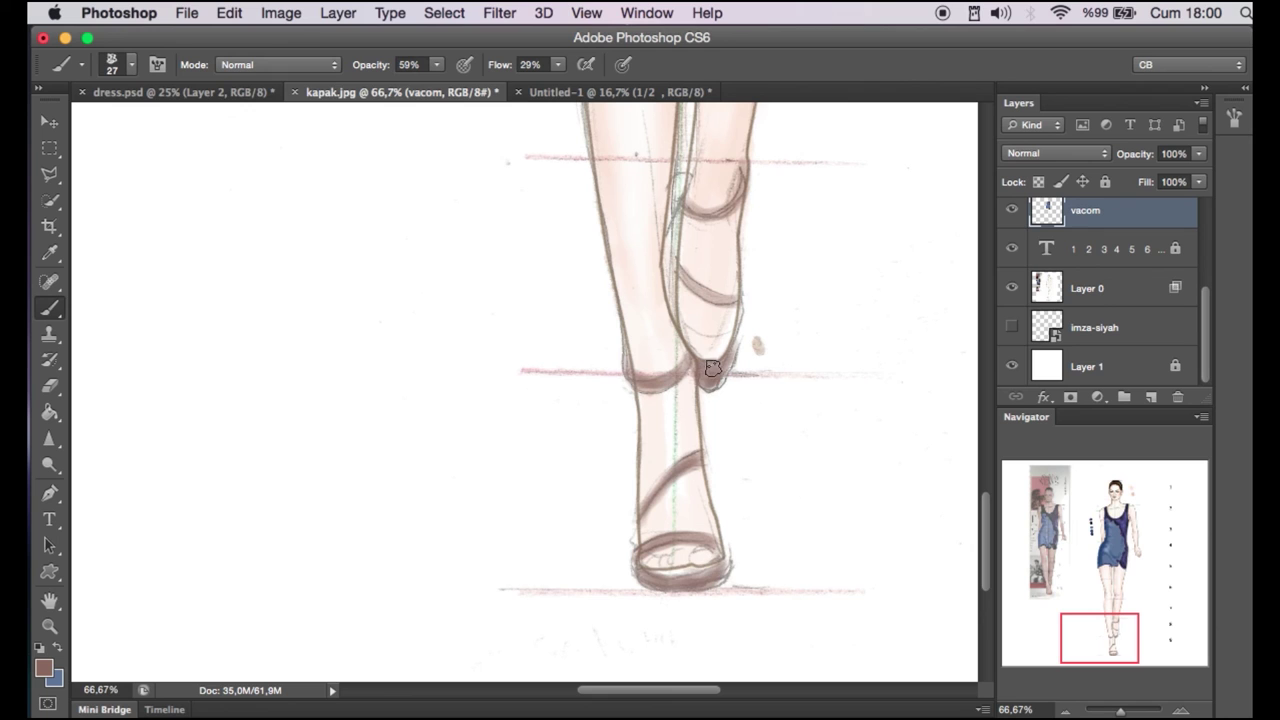
Reset the colours and draw a curved Pen path around the ankle strap.
key(d)
key(p)
click(624, 356)
click(658, 372)
click(688, 367)
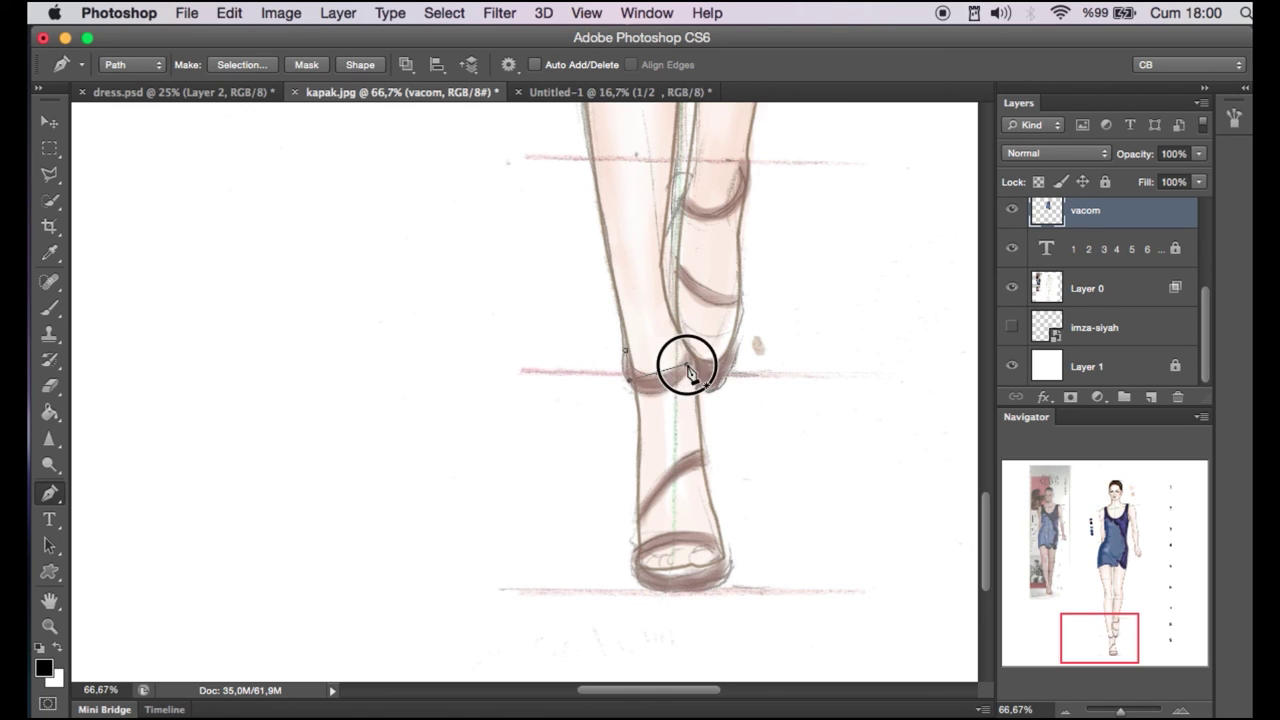
drag(621, 362, 593, 298)
Resample the sandal brown and stroke the ankle path with the brush.
key(Return)
key(i)
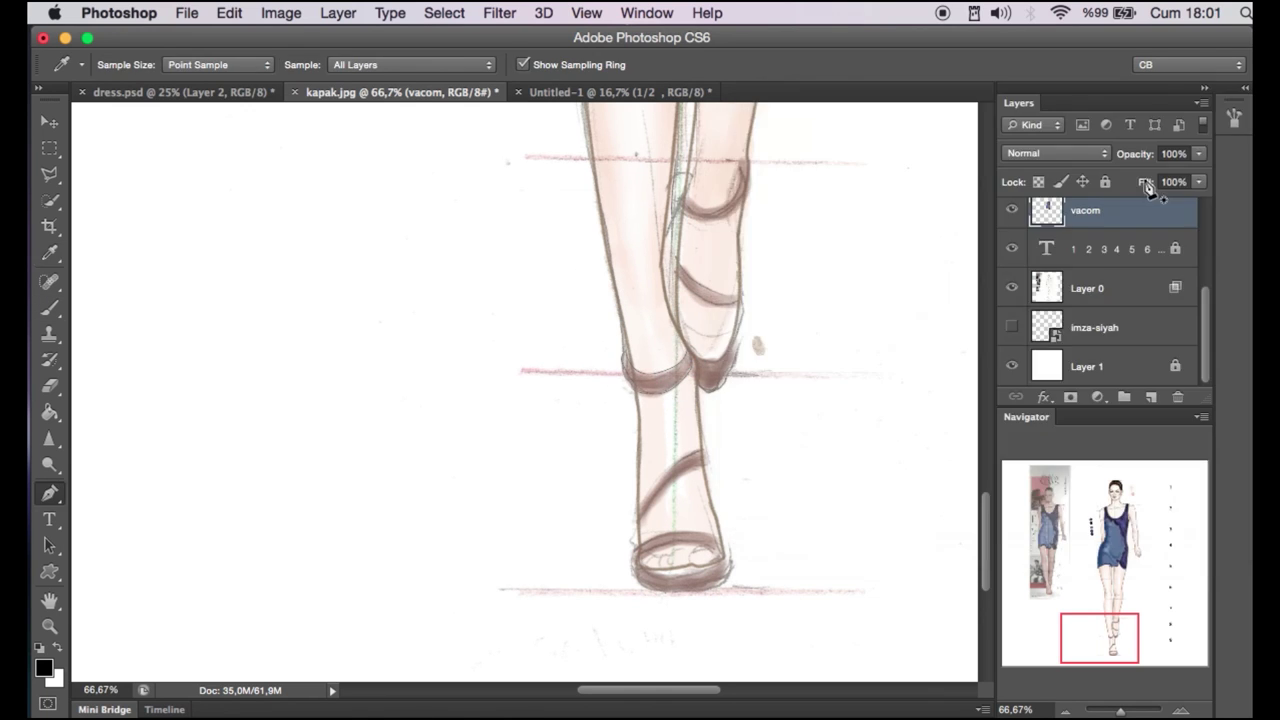
drag(668, 366, 646, 357)
right_click(650, 352)
click(892, 378)
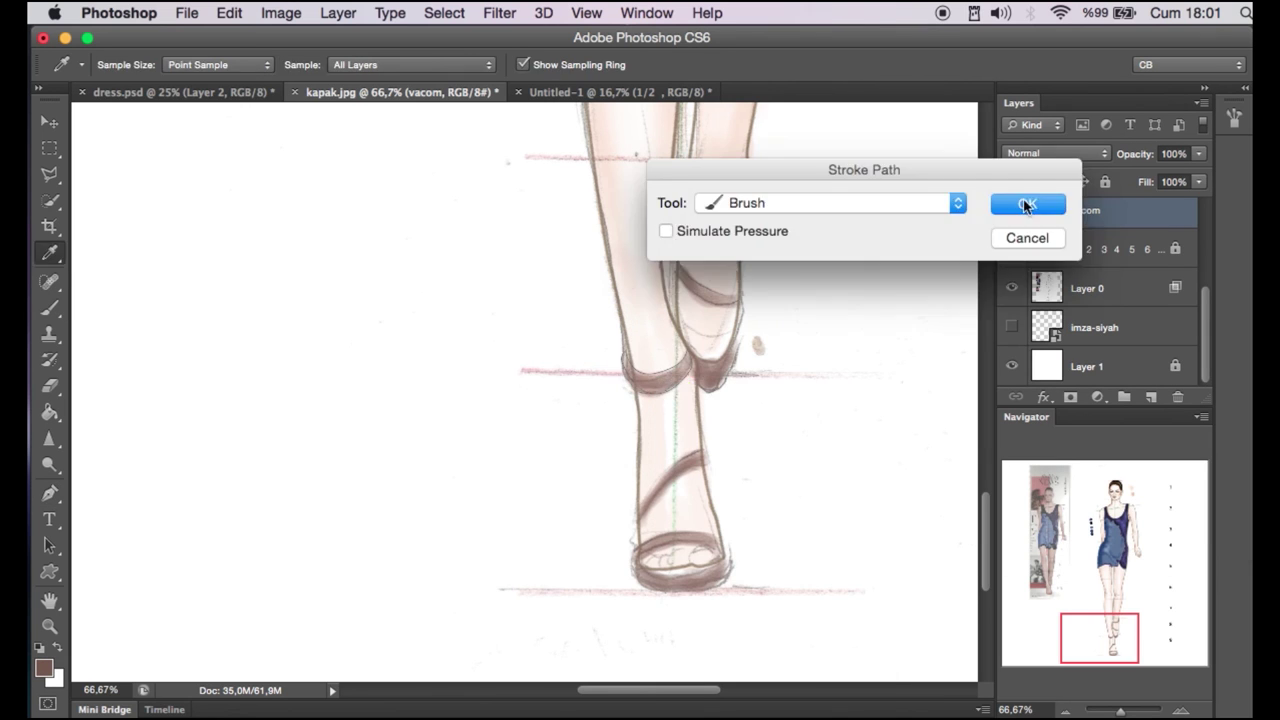
click(1017, 201)
Set the brush to a thin 4 px size for stroking strap paths.
key(b)
right_click(606, 344)
scroll(901, 530, up, 5)
right_click(648, 384)
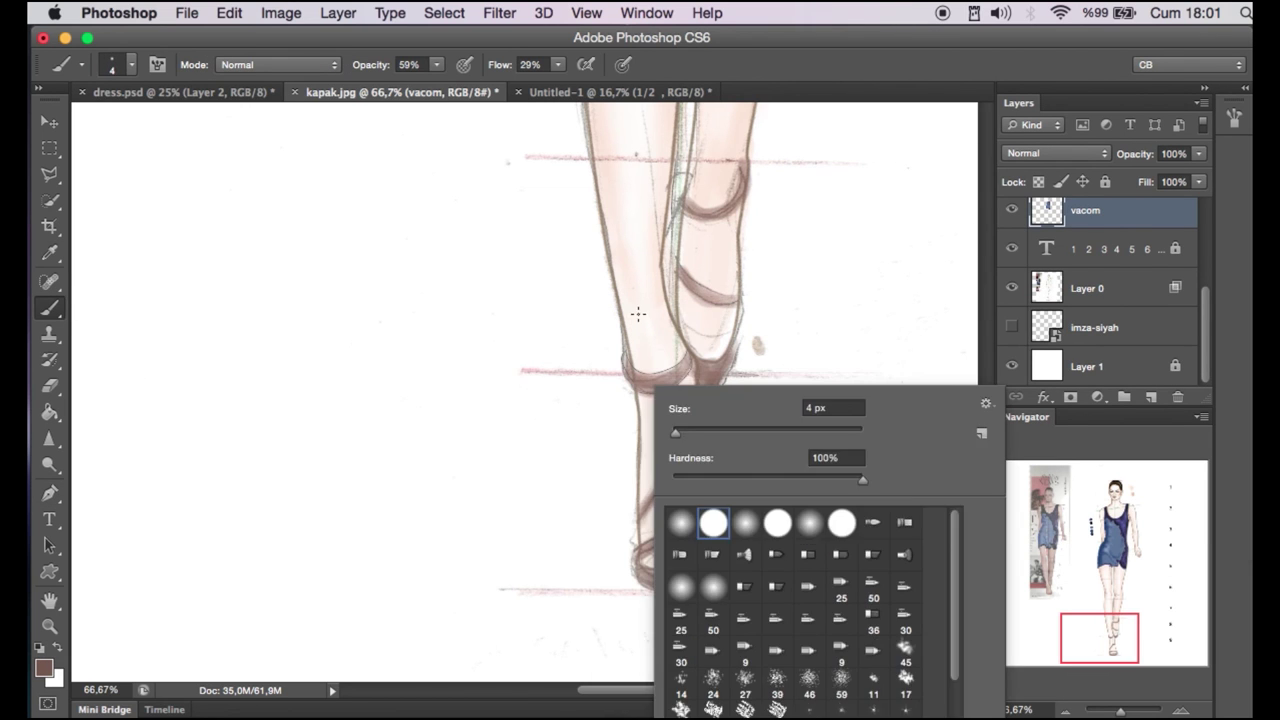
key(p)
right_click(685, 389)
key(Escape)
Draw Pen paths along the sandal strap and toe strap, and stroke the toe strap in brown.
click(636, 524)
click(707, 453)
drag(636, 524, 619, 588)
click(664, 533)
click(730, 555)
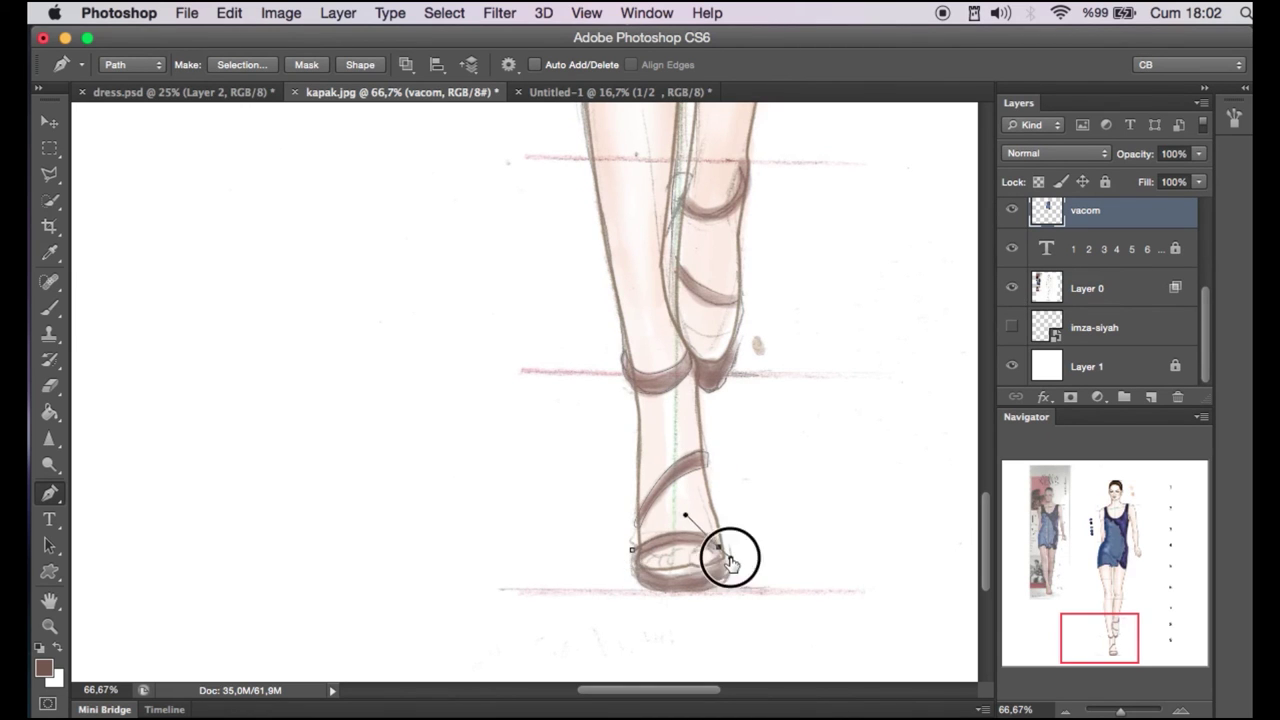
right_click(646, 542)
click(700, 640)
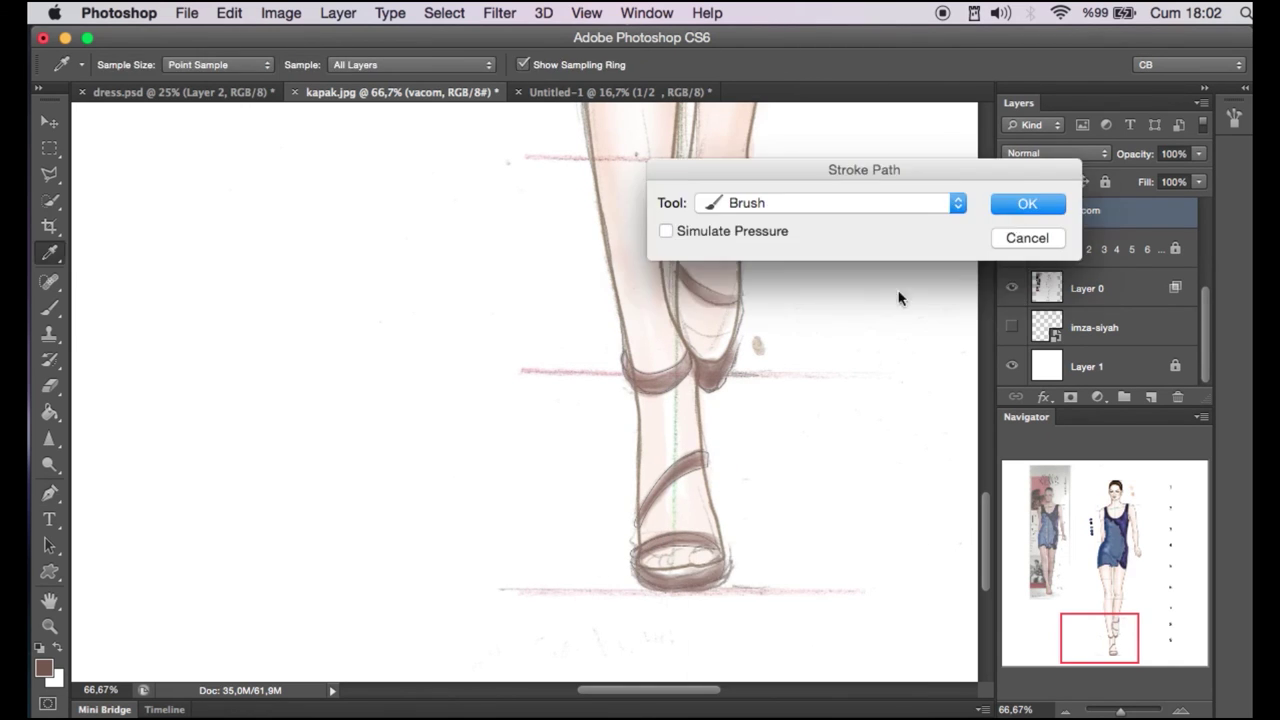
key(Return)
Stroke the ankle strap path, then path and stroke the upper strap in brown.
scroll(657, 508, up, 2)
right_click(649, 472)
click(720, 608)
key(Return)
click(676, 403)
click(604, 365)
right_click(652, 386)
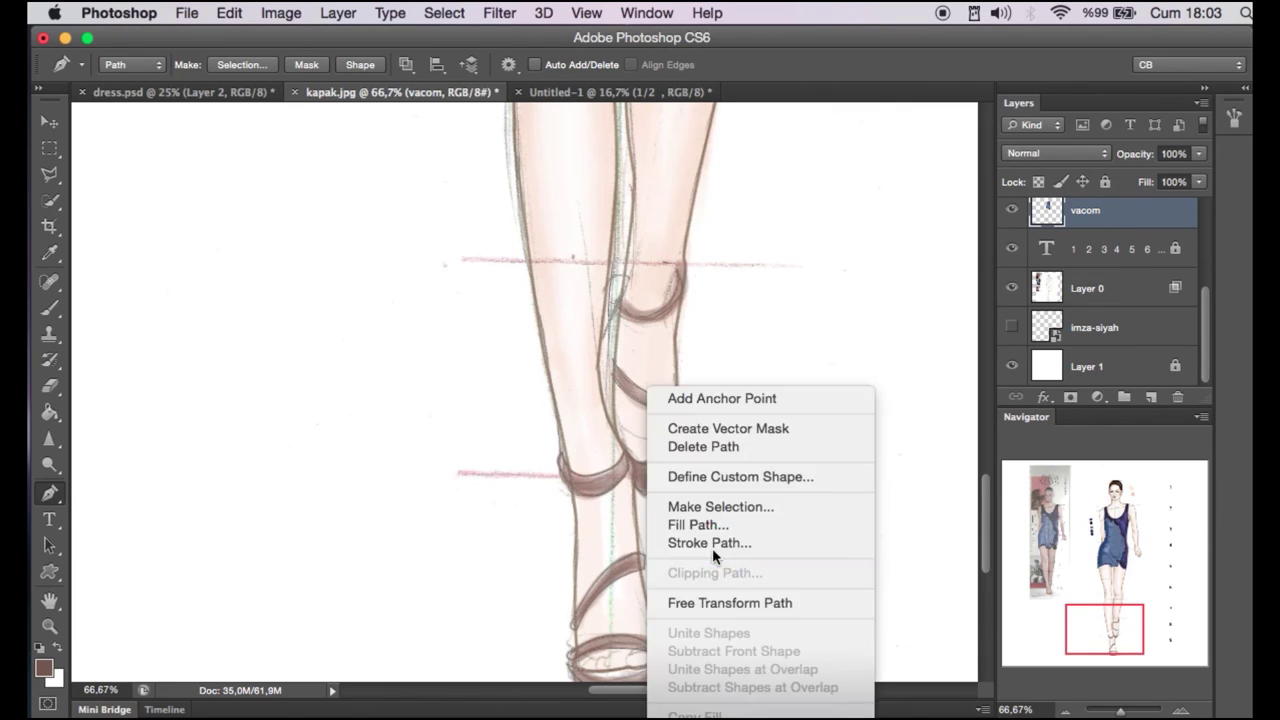
click(700, 543)
key(Return)
Path and stroke the last strap in brown, then zoom out and hide the pencil sketch Layer 0.
scroll(700, 543, up, 2)
click(624, 370)
drag(687, 342, 701, 267)
right_click(684, 396)
click(766, 526)
key(Return)
key(ctrl+minus)
key(ctrl+minus)
key(ctrl+minus)
click(1011, 287)
Take the Eraser on the skin layer to clear the skin-tone test dabs beside the head.
scroll(1123, 214, up, 2)
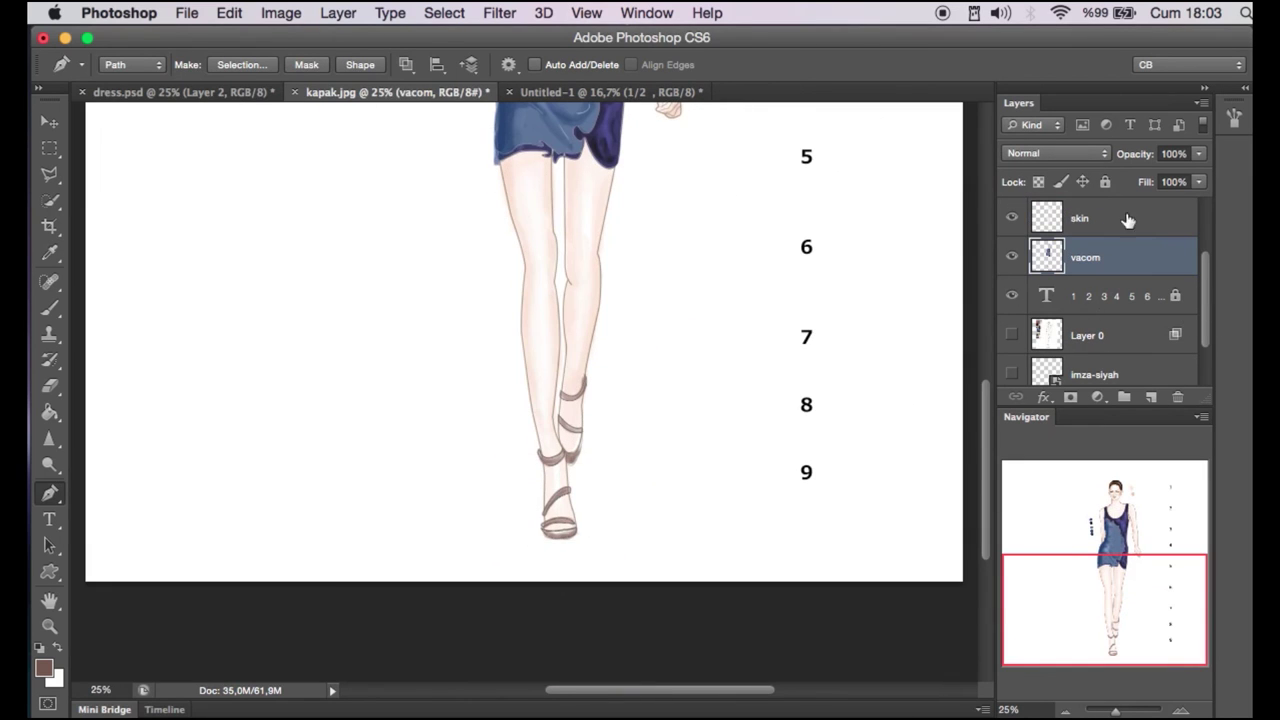
click(1105, 530)
key(e)
right_click(362, 366)
key(Escape)
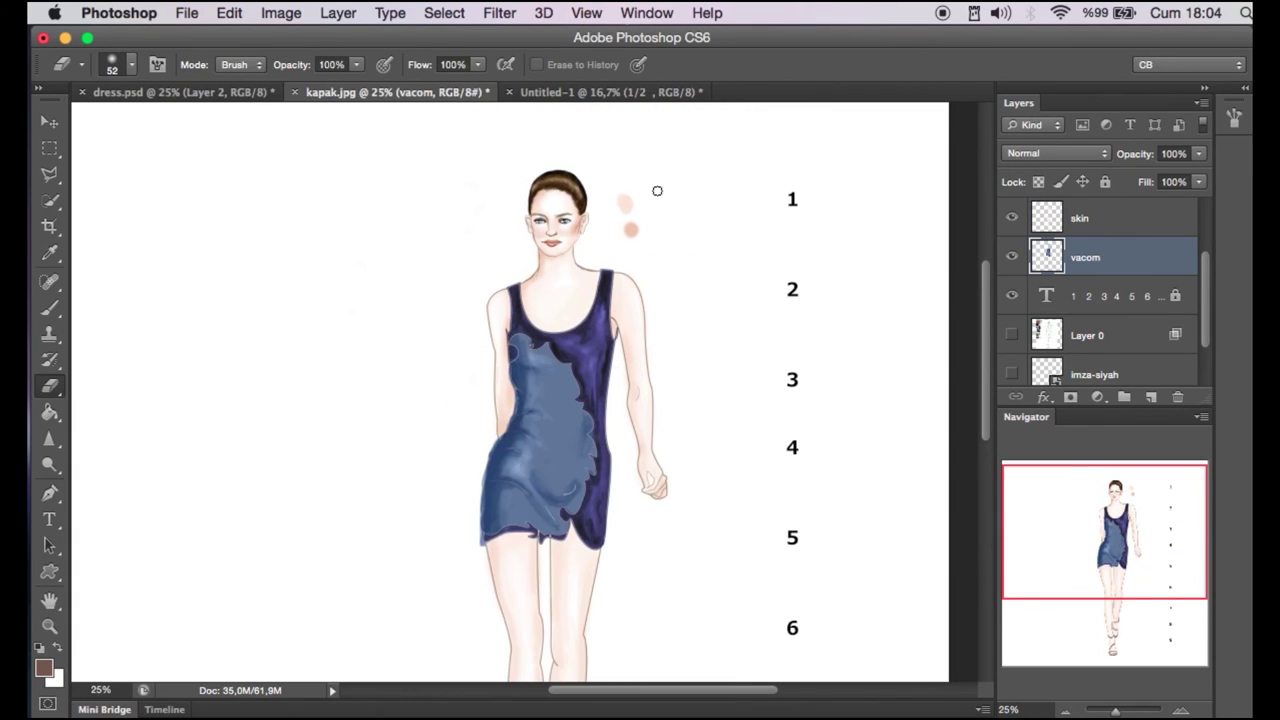
click(1080, 218)
scroll(620, 237, up, 2)
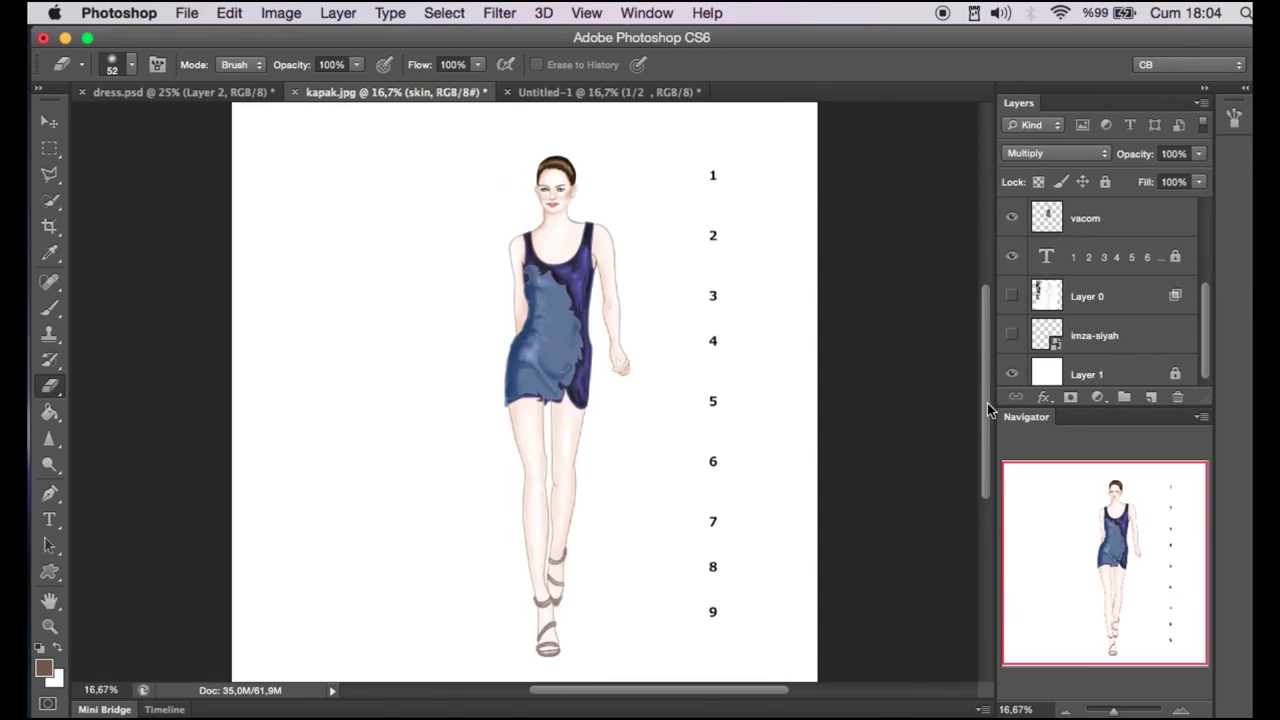